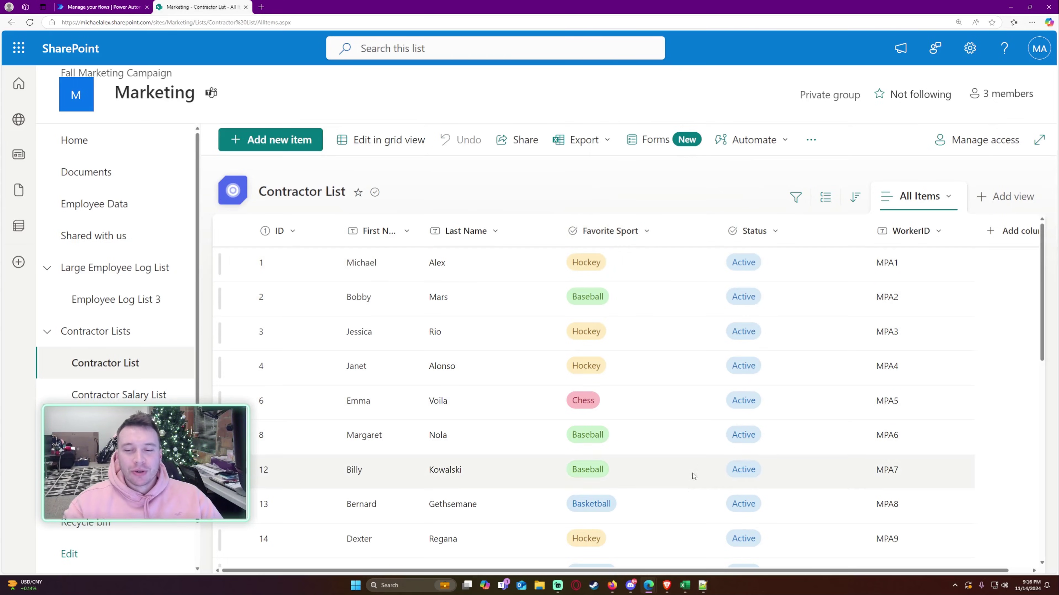
Step: Compare the contractor rows in the Master Contractor List Excel workbook with the entries in the SharePoint Contractor List
{"action": "left_click", "coordinate": [689, 583]}
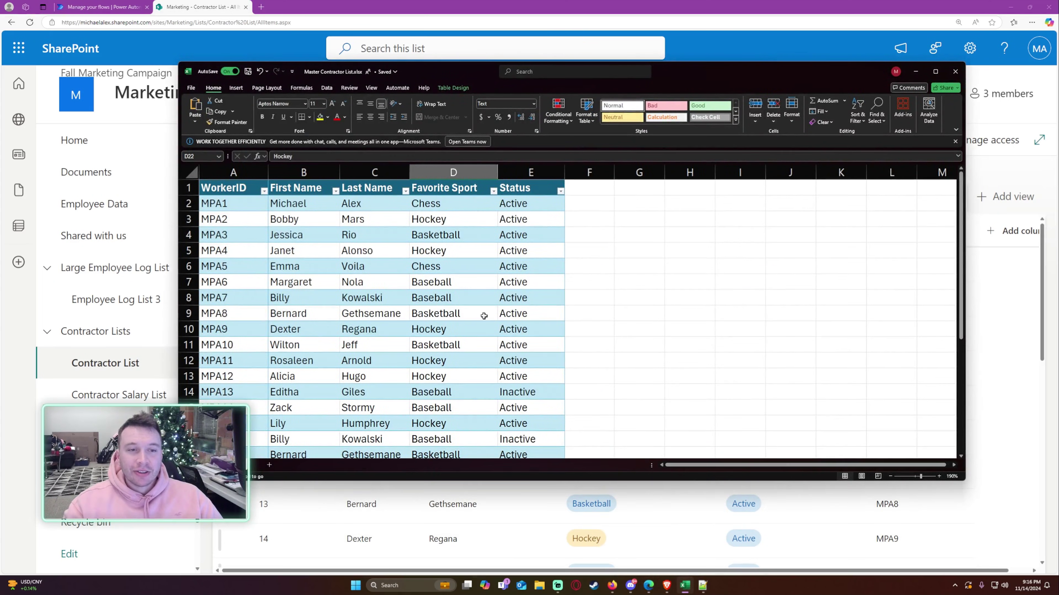
{"action": "scroll", "coordinate": [424, 292], "scroll_direction": "down", "scroll_amount": 1}
{"action": "key", "text": "alt+Tab"}
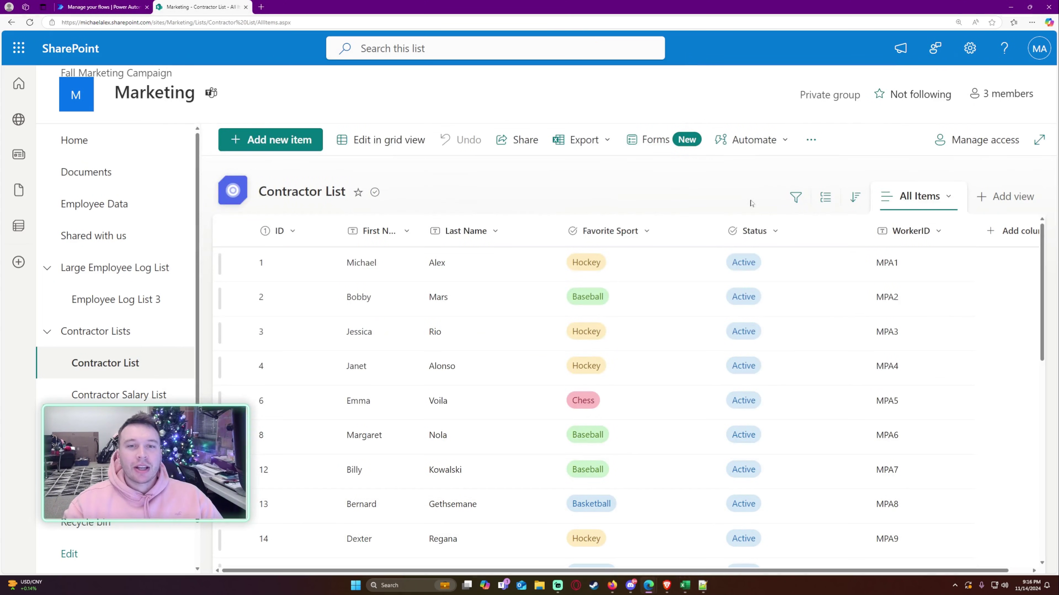
{"action": "key", "text": "alt+Tab"}
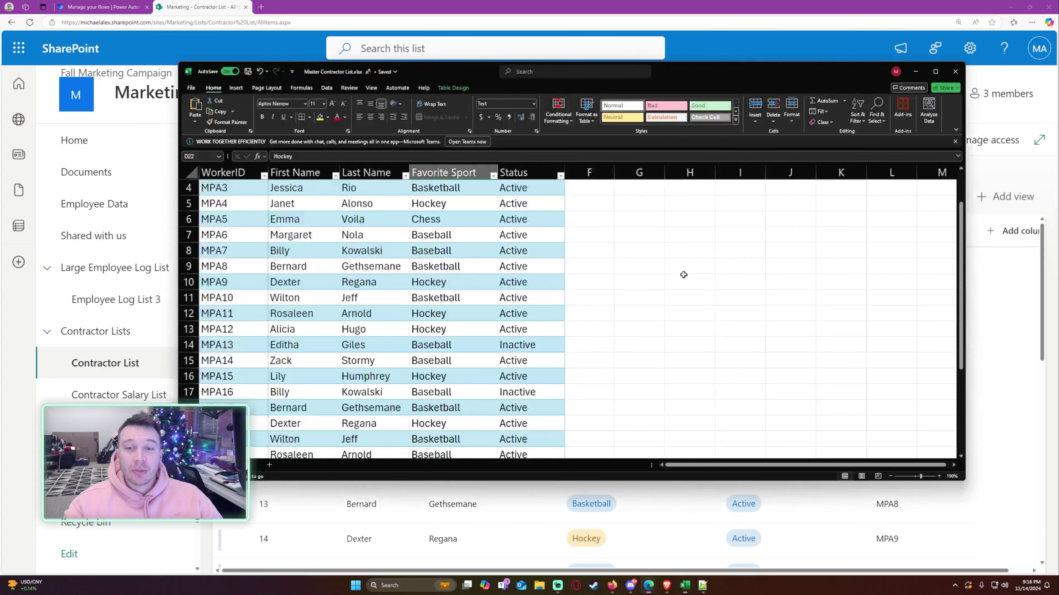
{"action": "scroll", "coordinate": [294, 308], "scroll_direction": "down", "scroll_amount": 5}
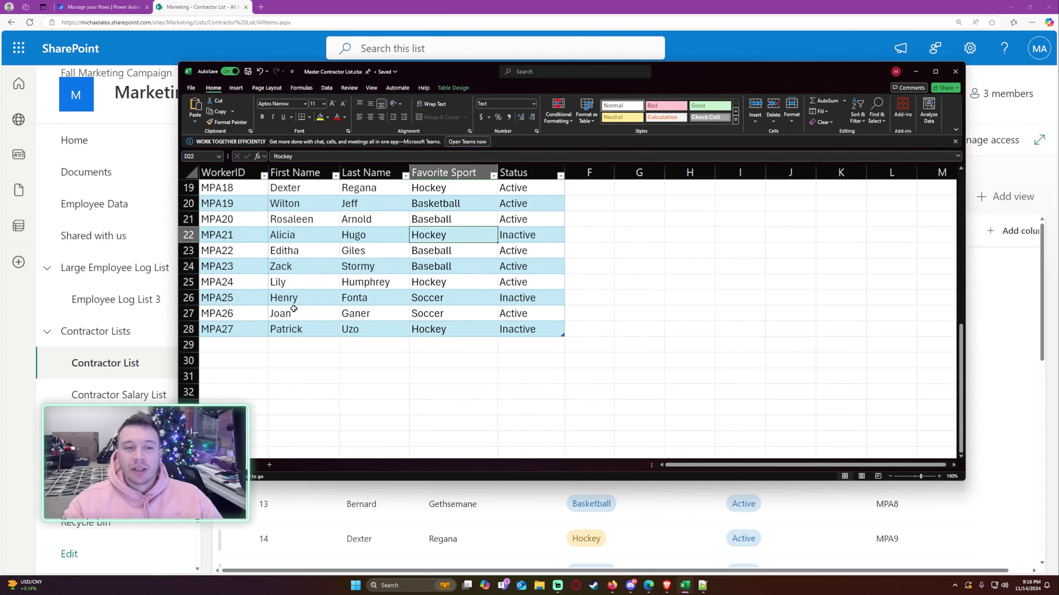
{"action": "scroll", "coordinate": [318, 304], "scroll_direction": "up", "scroll_amount": 4}
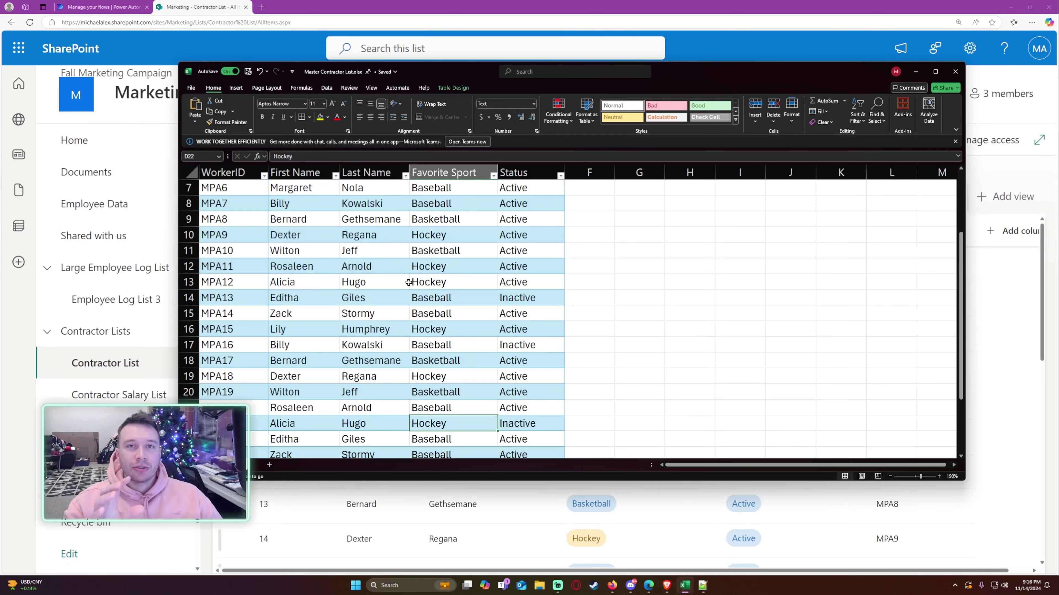
{"action": "key", "text": "alt+Tab"}
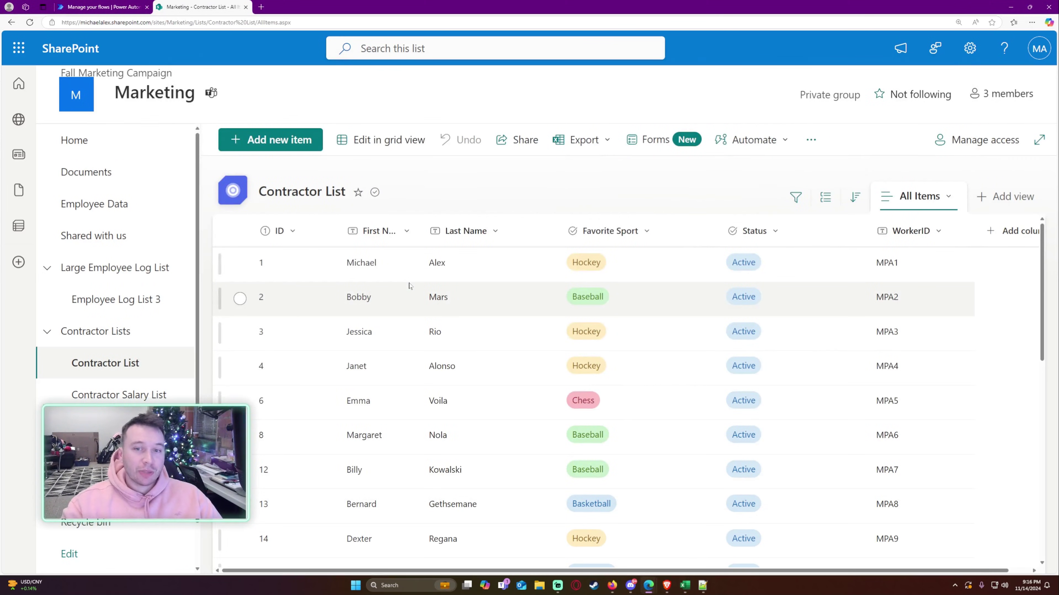
{"action": "scroll", "coordinate": [429, 287], "scroll_direction": "down", "scroll_amount": 1}
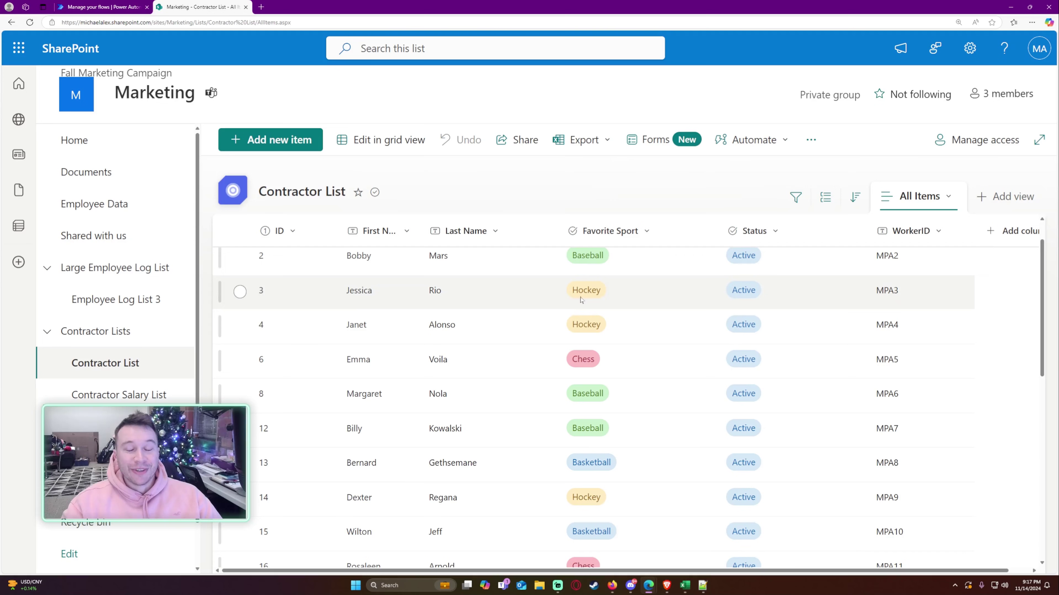
{"action": "scroll", "coordinate": [787, 295], "scroll_direction": "up", "scroll_amount": 1}
{"action": "key", "text": "alt+Tab"}
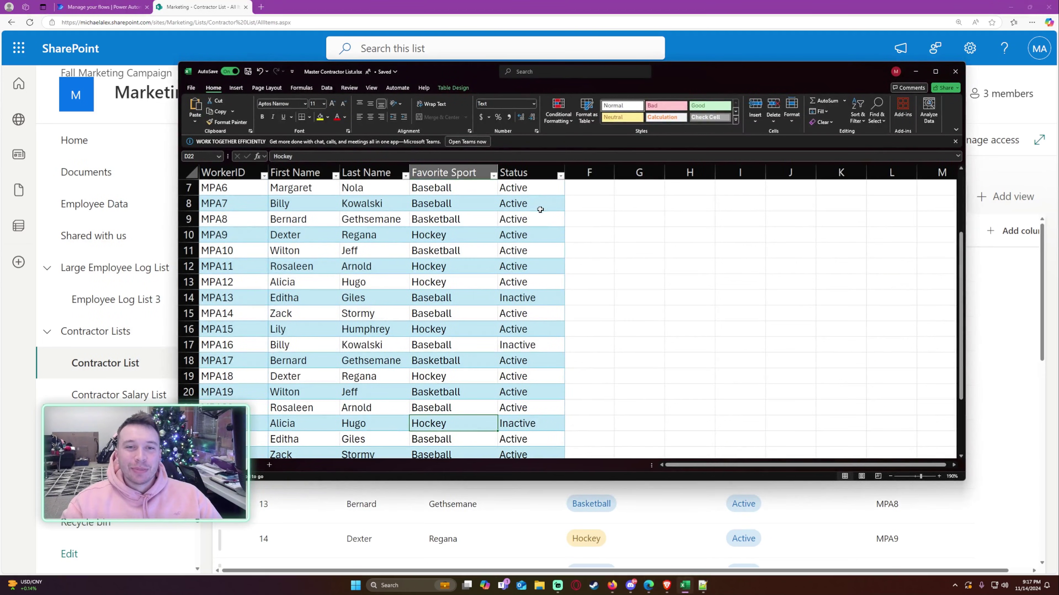
Step: Examine the WorkerID column and the row 18 record in the Excel table, and check the WorkerID column in the SharePoint Contractor List
{"action": "scroll", "coordinate": [538, 213], "scroll_direction": "up", "scroll_amount": 2}
{"action": "left_click", "coordinate": [221, 210]}
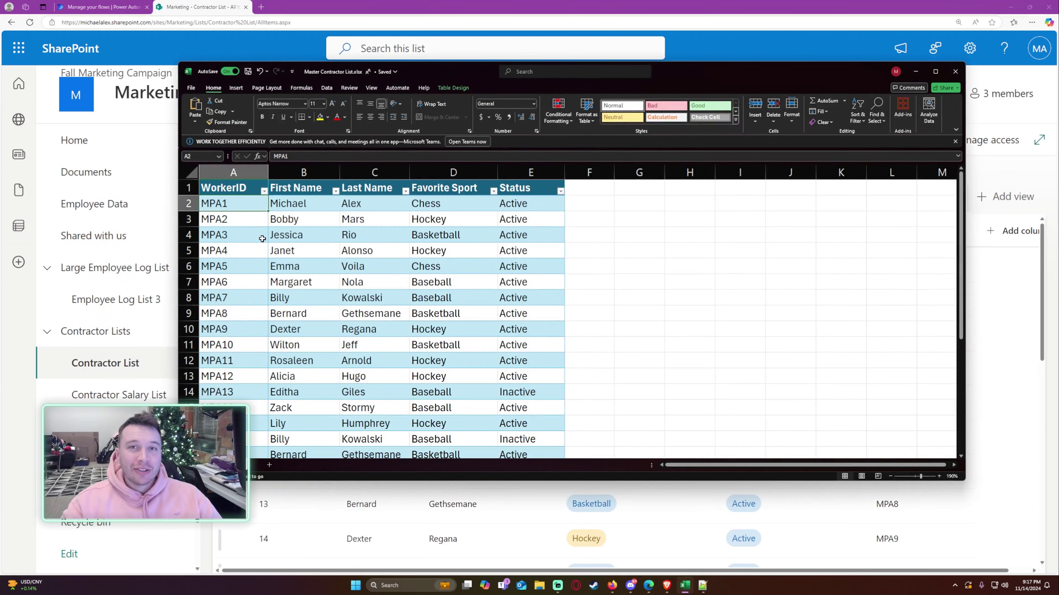
{"action": "scroll", "coordinate": [271, 250], "scroll_direction": "down", "scroll_amount": 4}
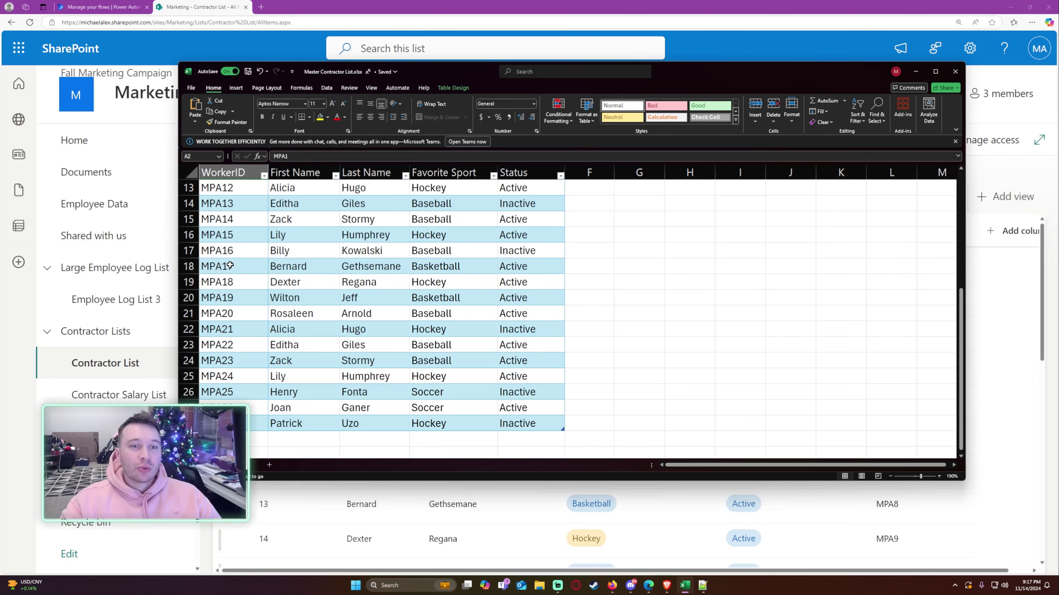
{"action": "left_click_drag", "start_coordinate": [231, 266], "coordinate": [516, 263]}
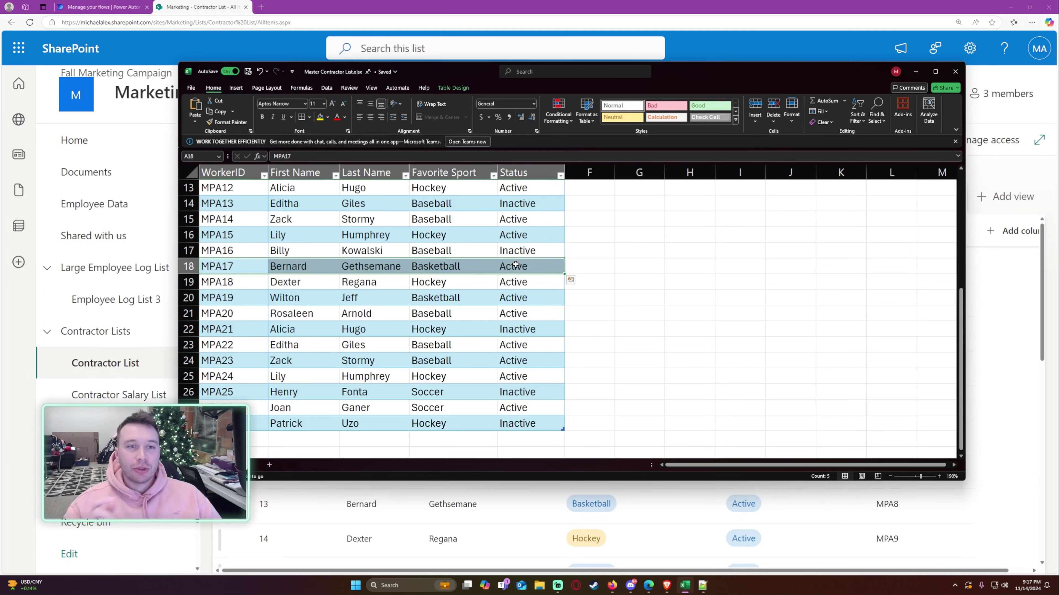
{"action": "left_click", "coordinate": [287, 266]}
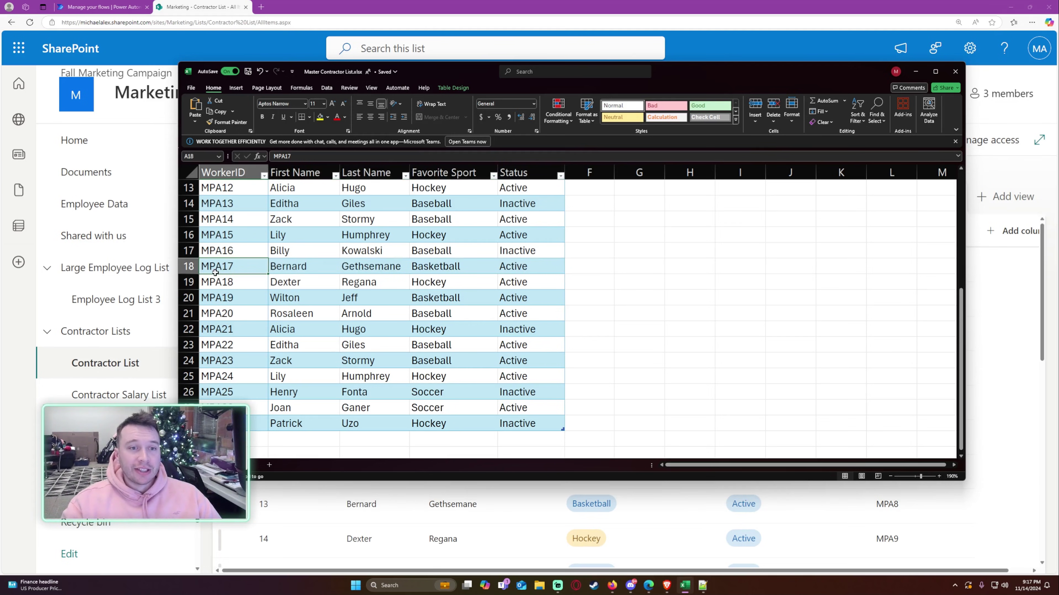
{"action": "key", "text": "alt+Tab"}
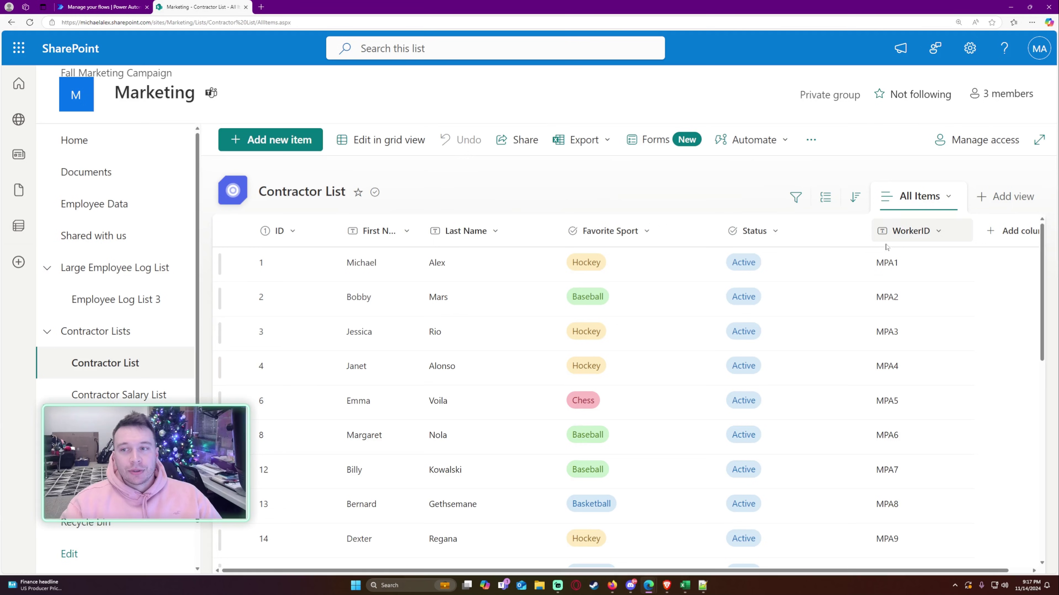
Step: Open the new flow options in Power Automate and check the Marketing site's Documents library for Master Contractor List.xlsx
{"action": "left_click", "coordinate": [103, 7]}
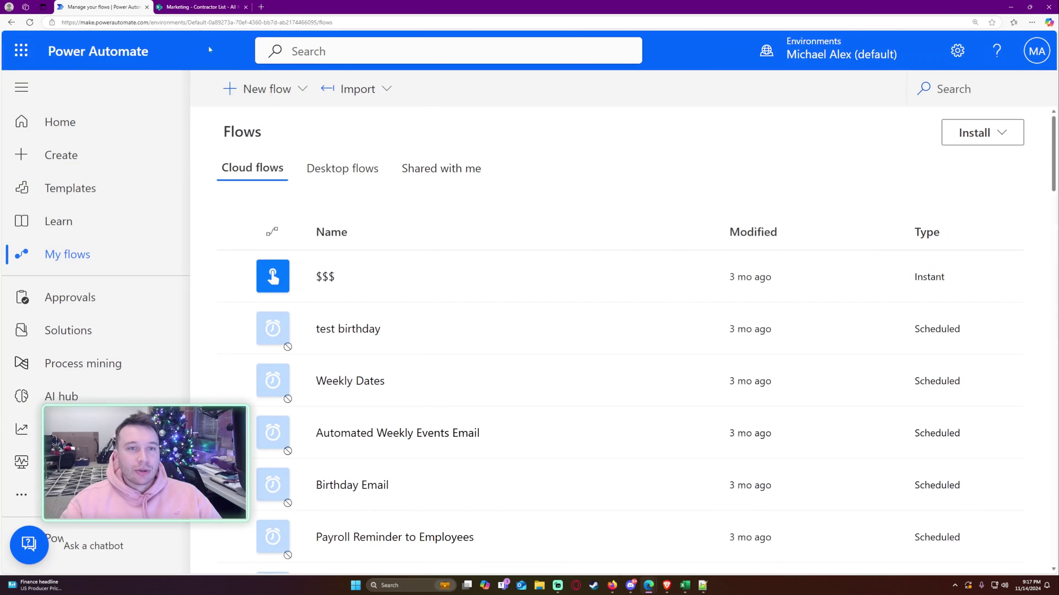
{"action": "left_click", "coordinate": [275, 104]}
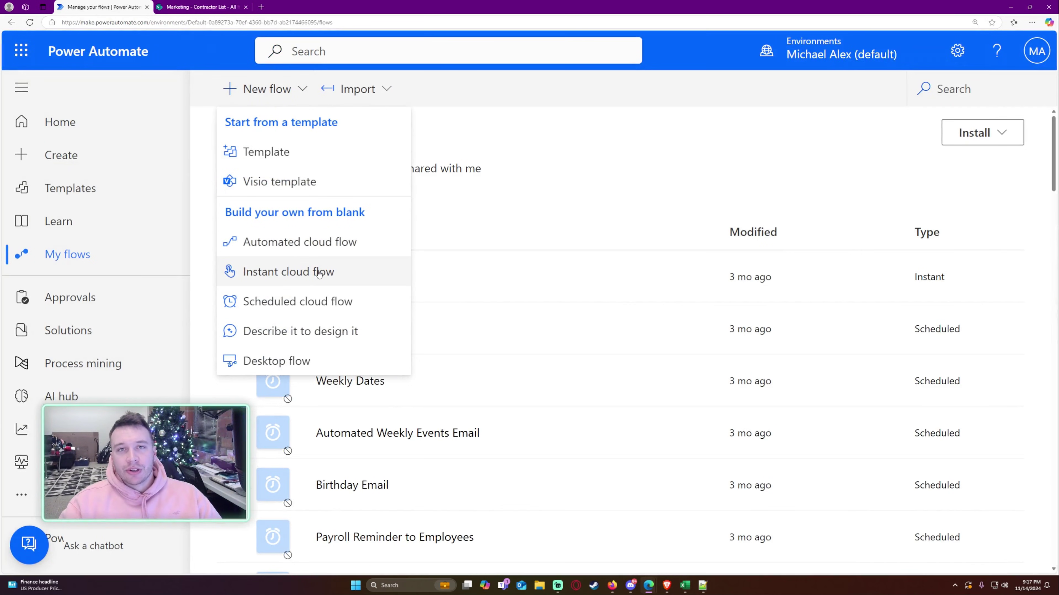
{"action": "key", "text": "ctrl+Tab"}
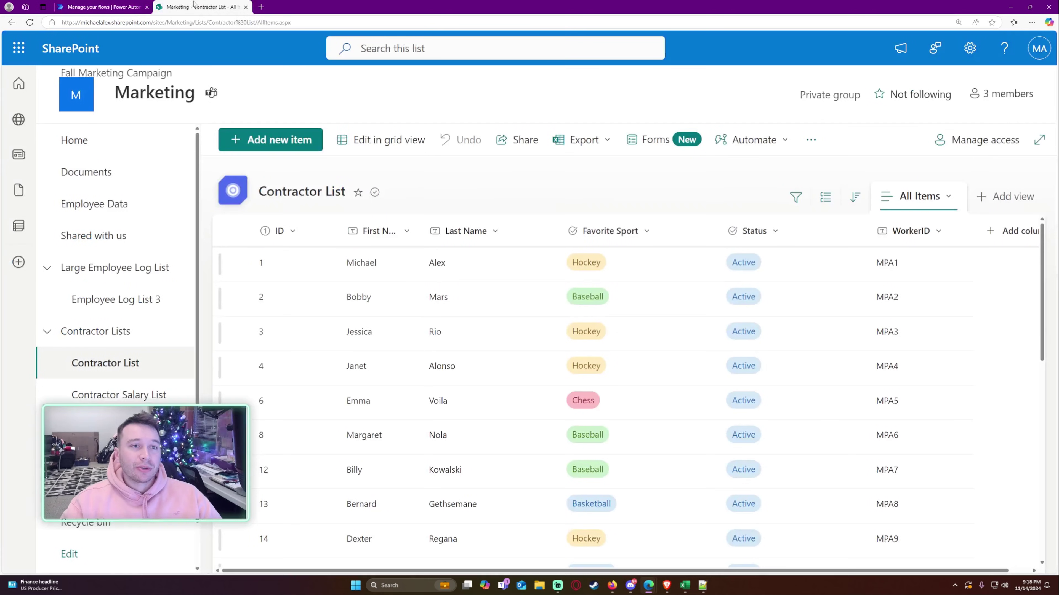
{"action": "left_click", "coordinate": [96, 172]}
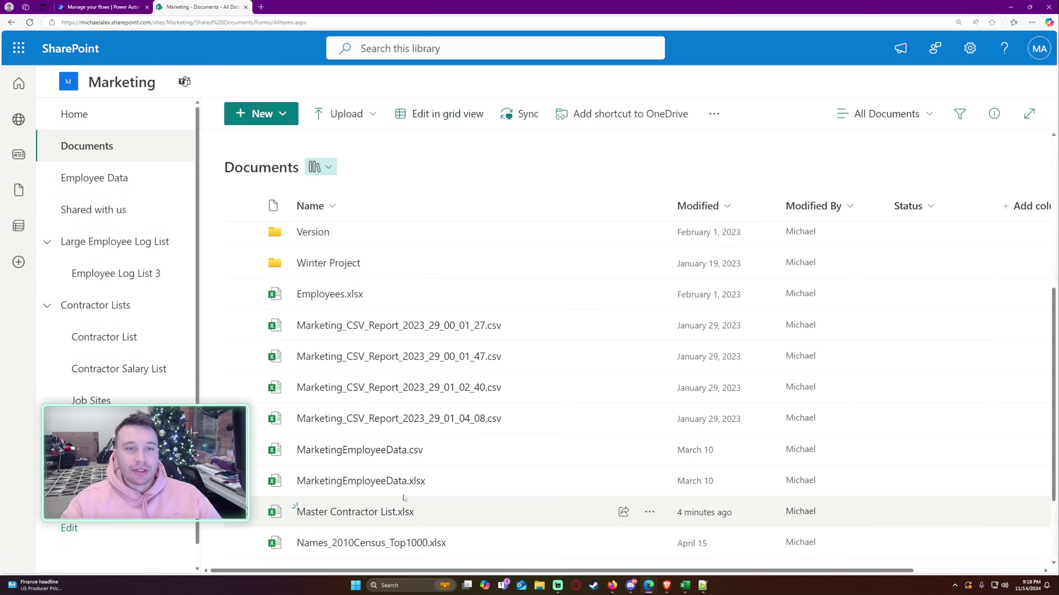
{"action": "left_click", "coordinate": [104, 7]}
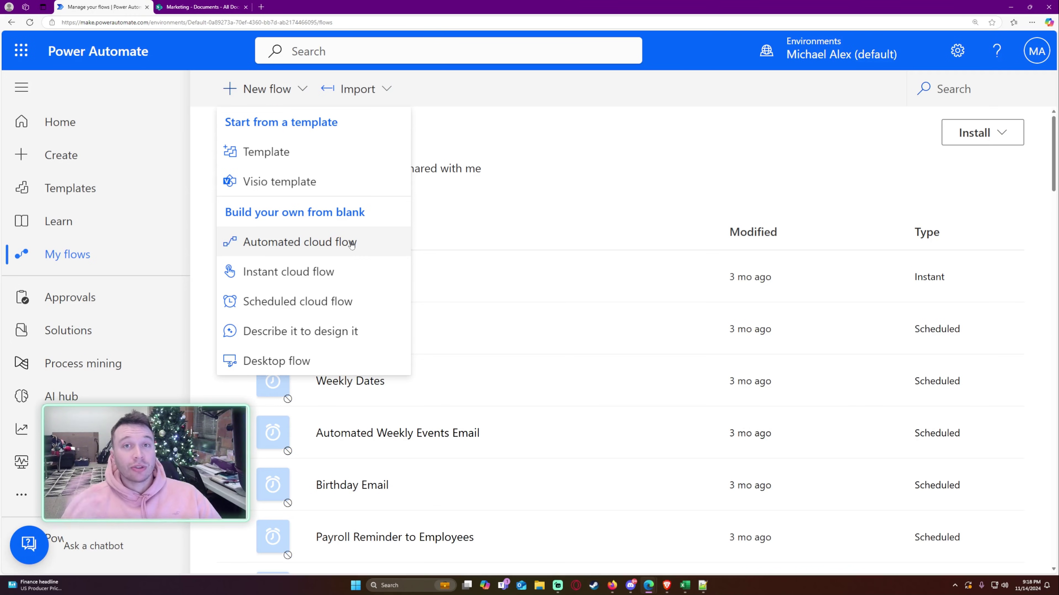
Step: Create a manually triggered instant cloud flow named "Automate Update Contractor List" and dismiss the Copilot pane
{"action": "left_click", "coordinate": [347, 272]}
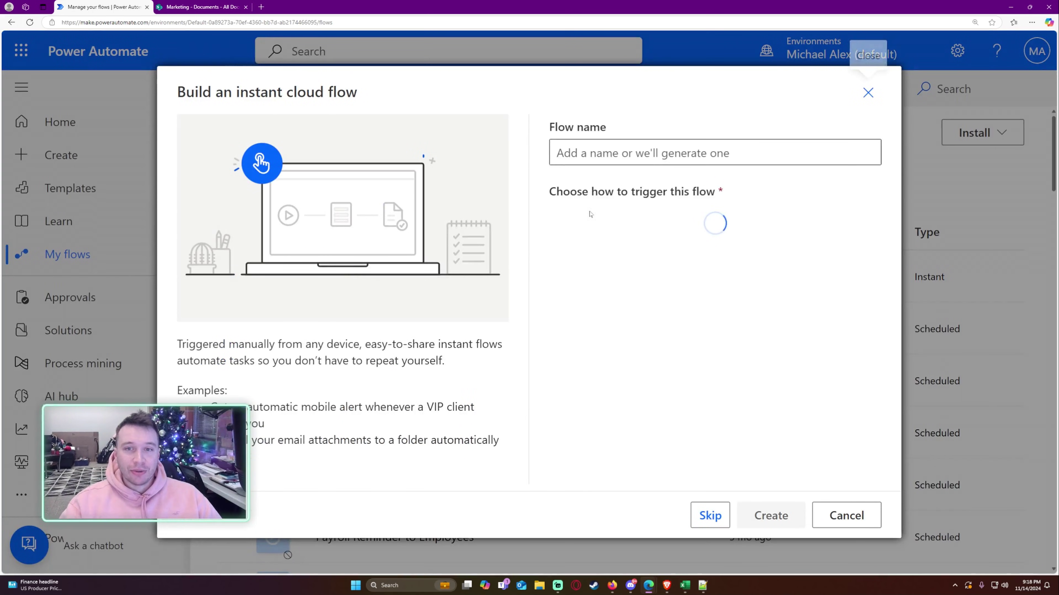
{"action": "type", "text": "Automated"}
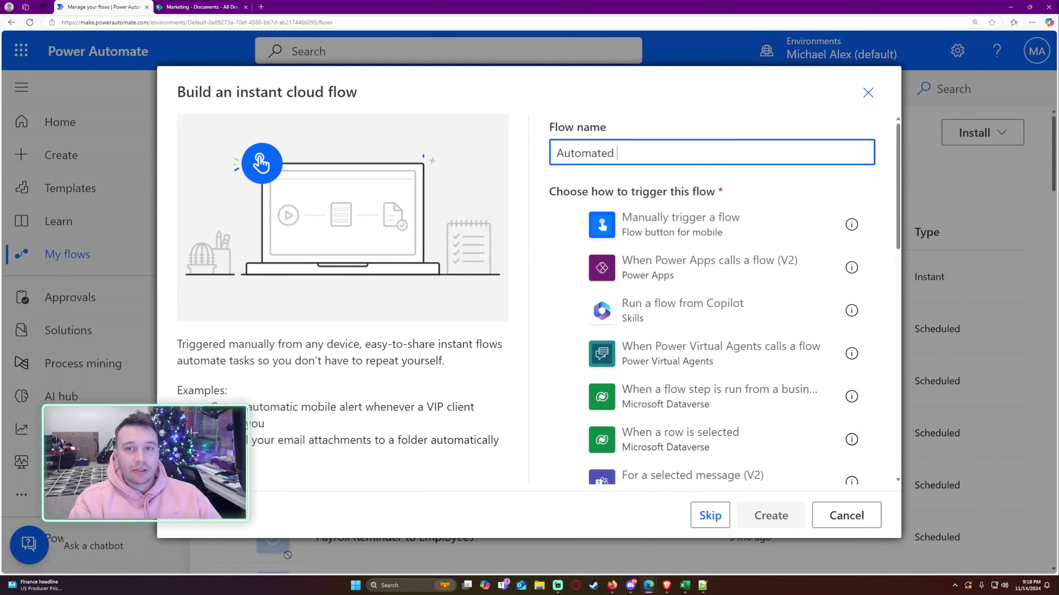
{"action": "key", "text": "BackSpace"}
{"action": "type", "text": "Update Lis"}
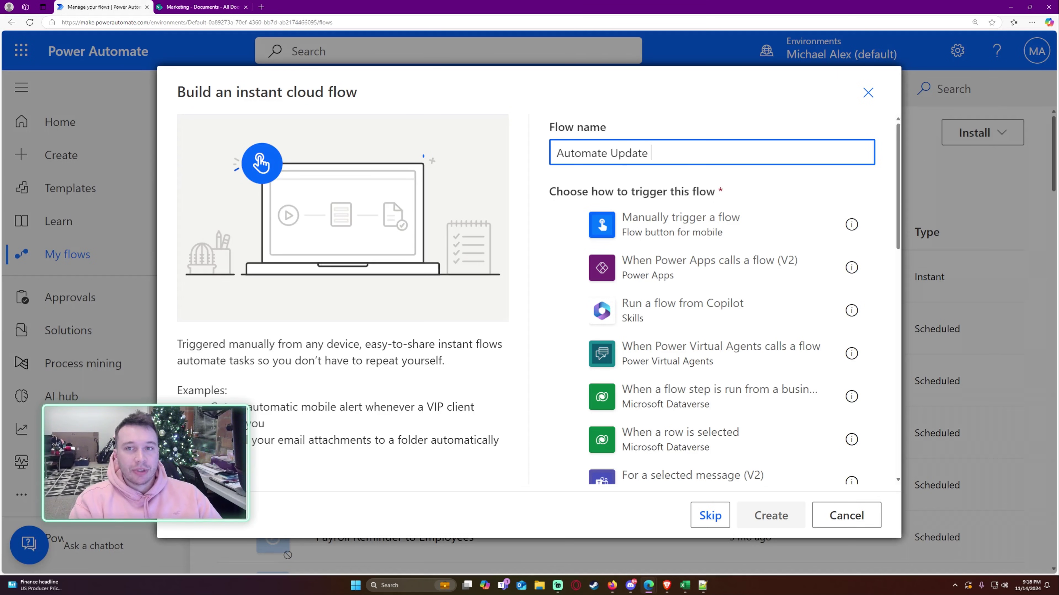
{"action": "key", "text": "BackSpace"}
{"action": "key", "text": "BackSpace"}
{"action": "key", "text": "BackSpace"}
{"action": "type", "text": "Contractor List"}
{"action": "left_click", "coordinate": [767, 214]}
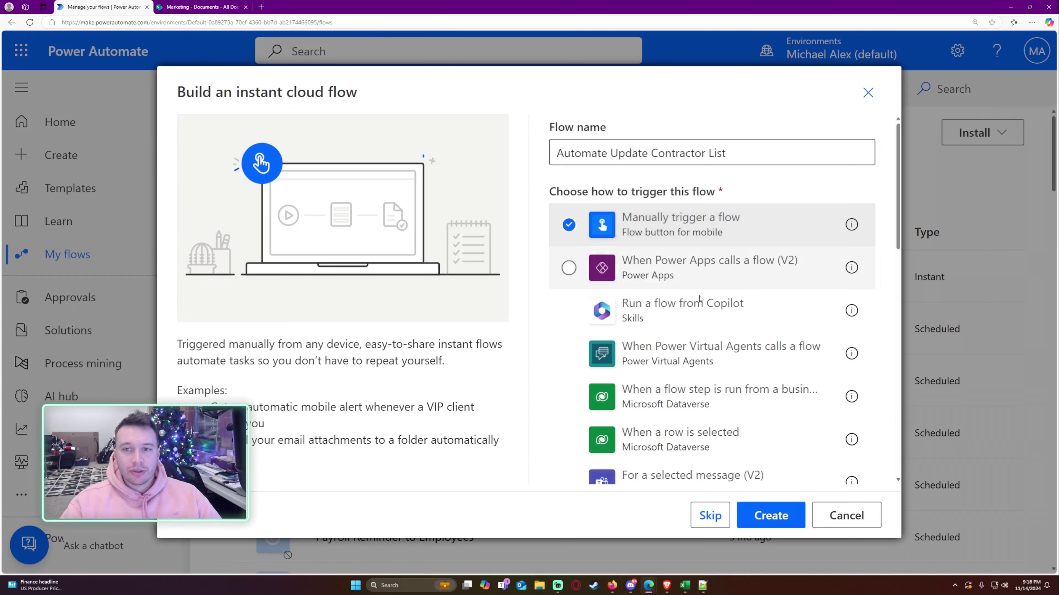
{"action": "left_click", "coordinate": [777, 516]}
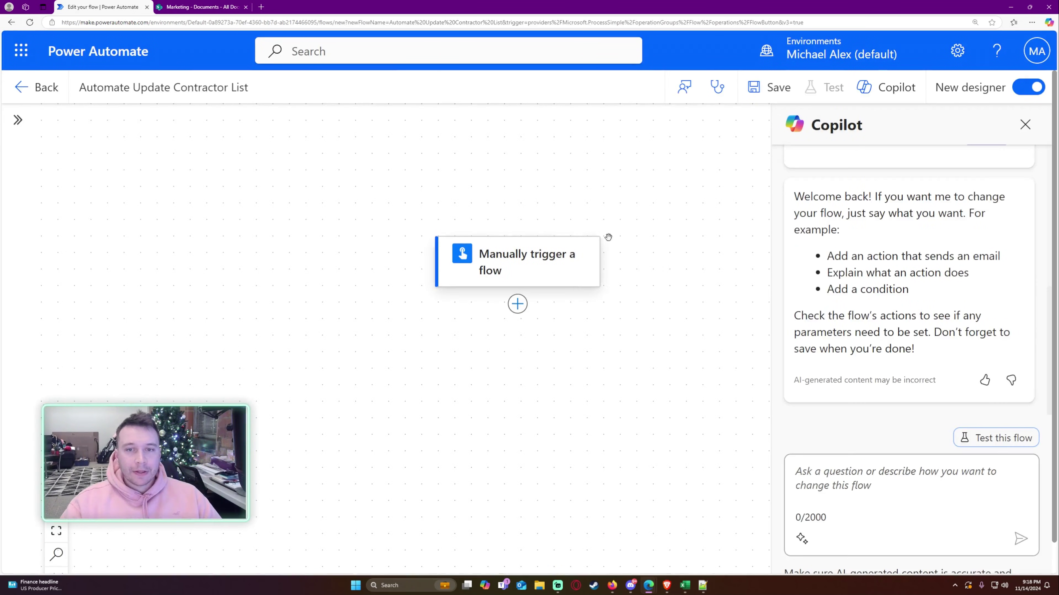
{"action": "left_click", "coordinate": [1025, 124]}
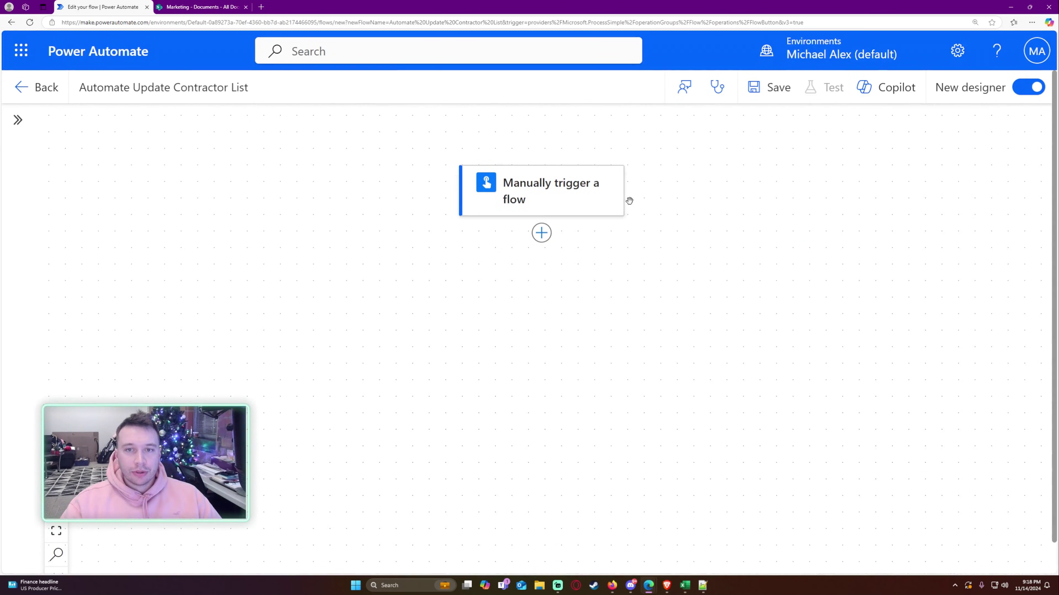
{"action": "scroll", "coordinate": [653, 217], "scroll_direction": "up", "scroll_amount": 1}
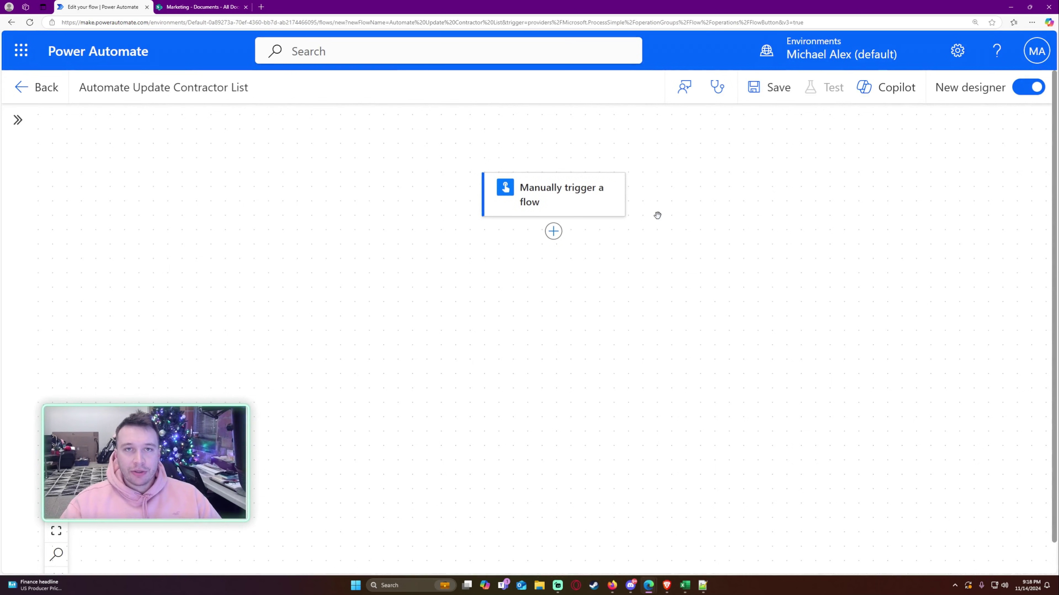
Step: Check the table name and design settings of the contractor data in the Master Contractor List workbook
{"action": "key", "text": "ctrl+Tab"}
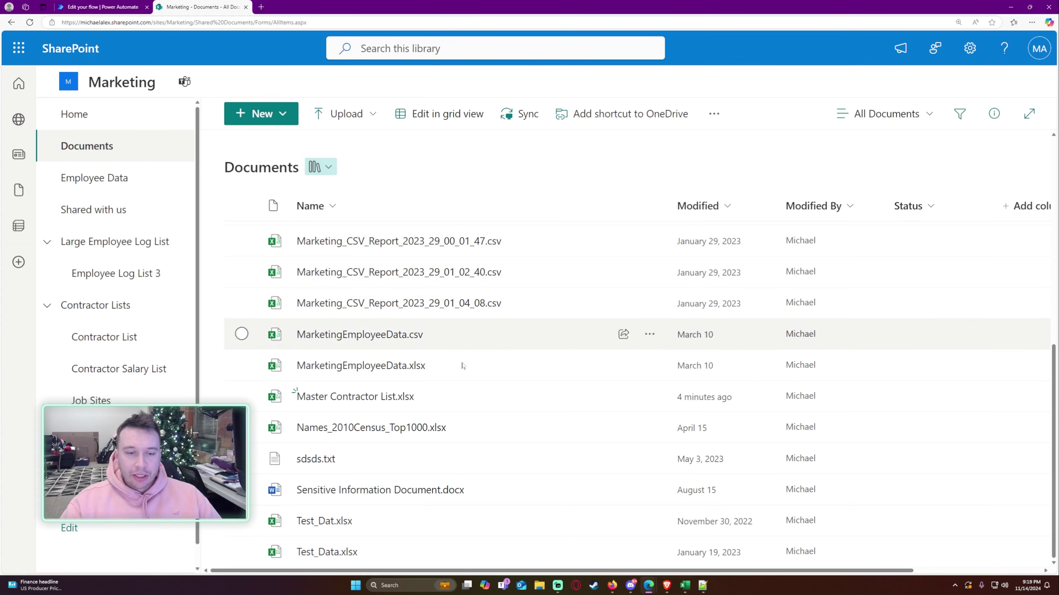
{"action": "key", "text": "alt+Tab"}
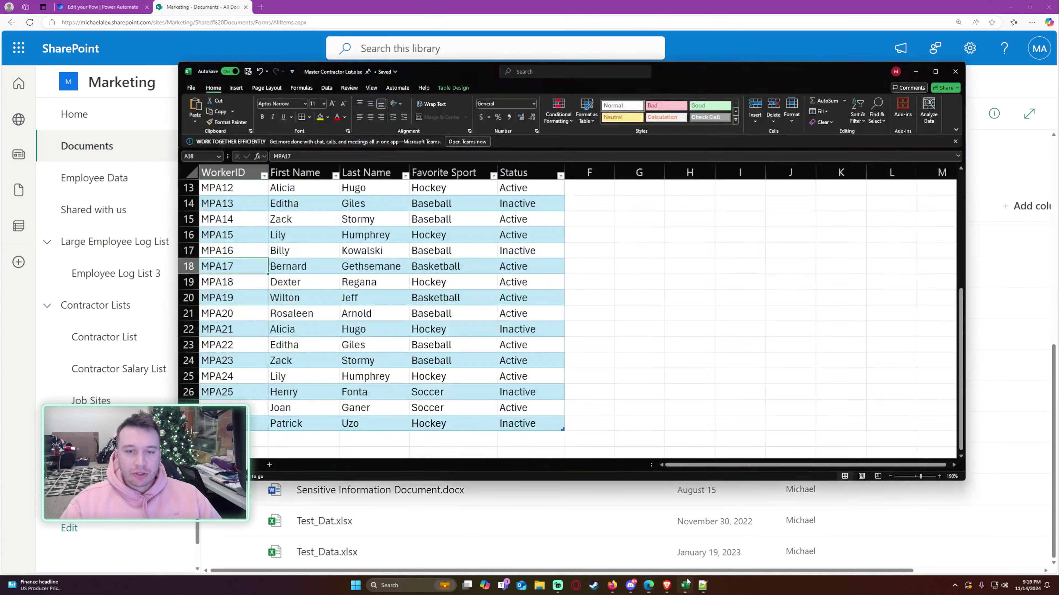
{"action": "left_click", "coordinate": [367, 266]}
{"action": "left_click", "coordinate": [453, 87]}
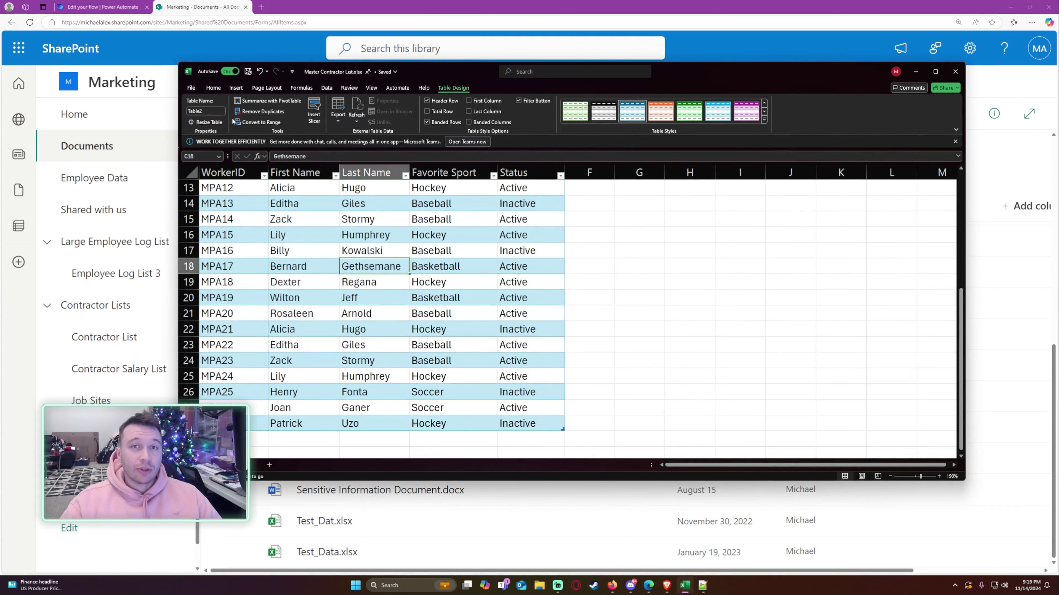
{"action": "left_click", "coordinate": [331, 229]}
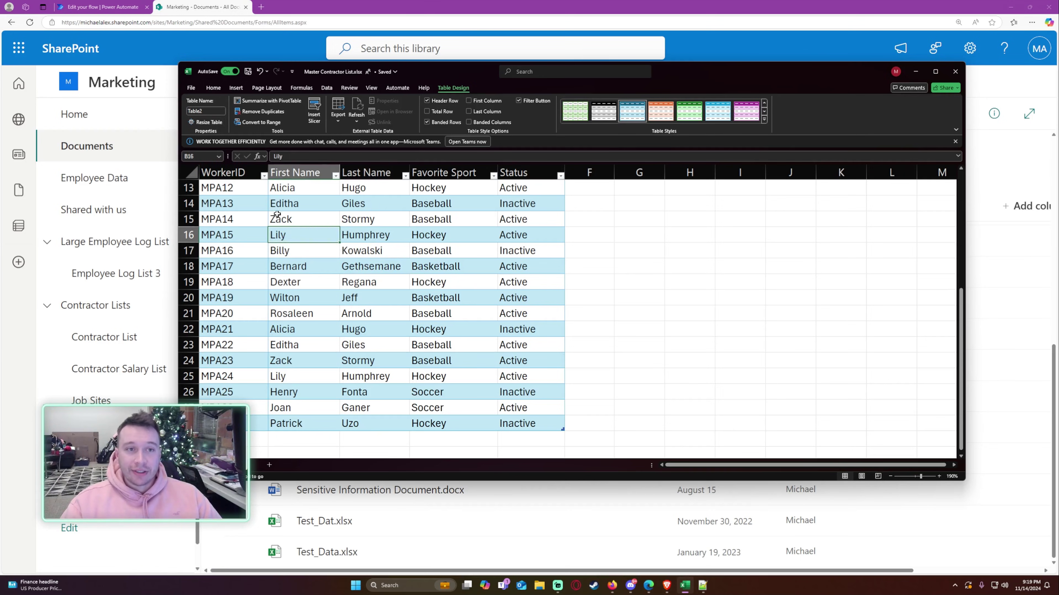
{"action": "left_click", "coordinate": [182, 39]}
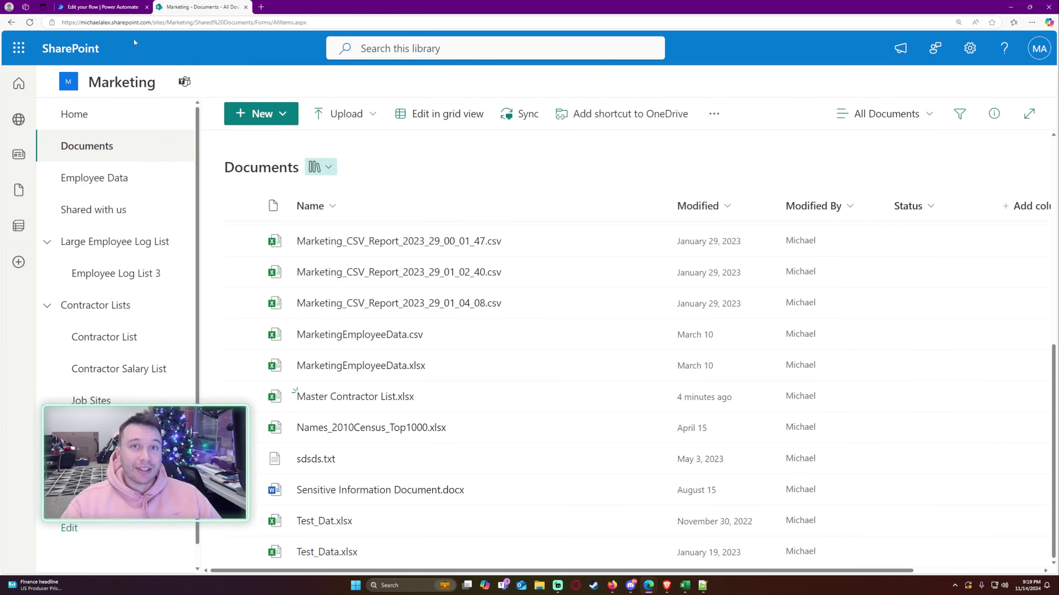
Step: Add the Excel Online (Business) action "List rows present in a table" after the manual trigger in Power Automate and create a new connection for it
{"action": "left_click", "coordinate": [108, 5]}
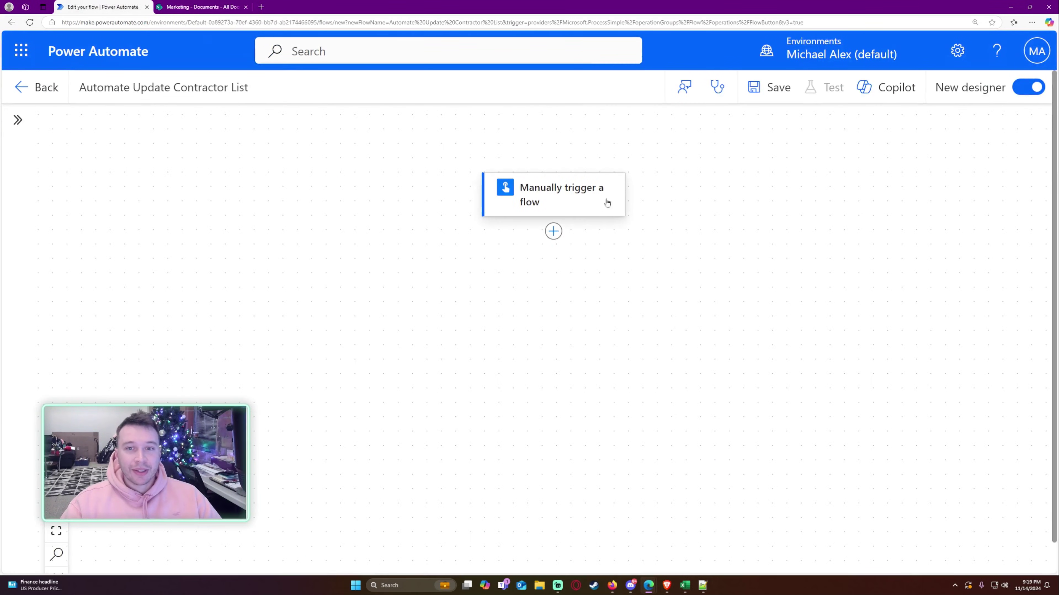
{"action": "left_click", "coordinate": [554, 231]}
{"action": "left_click", "coordinate": [607, 237]}
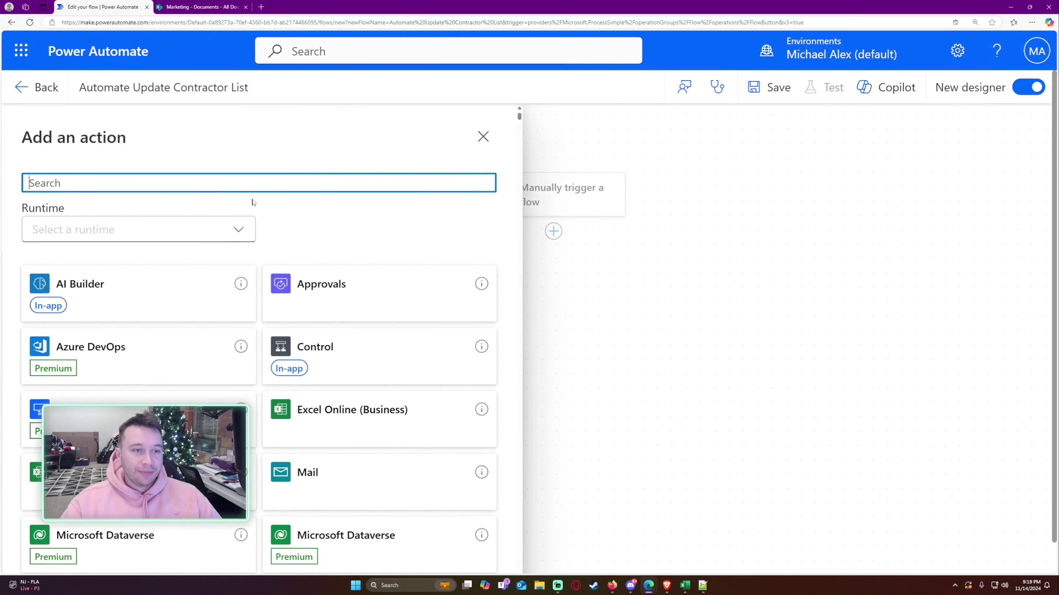
{"action": "key", "text": "ctrl+minus"}
{"action": "key", "text": "ctrl+minus"}
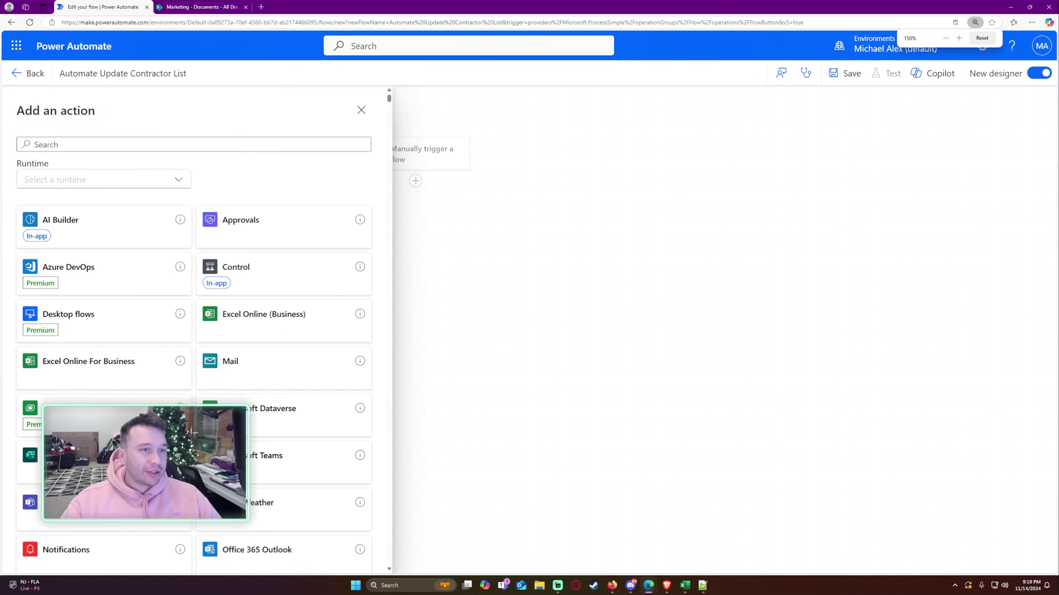
{"action": "type", "text": "excel"}
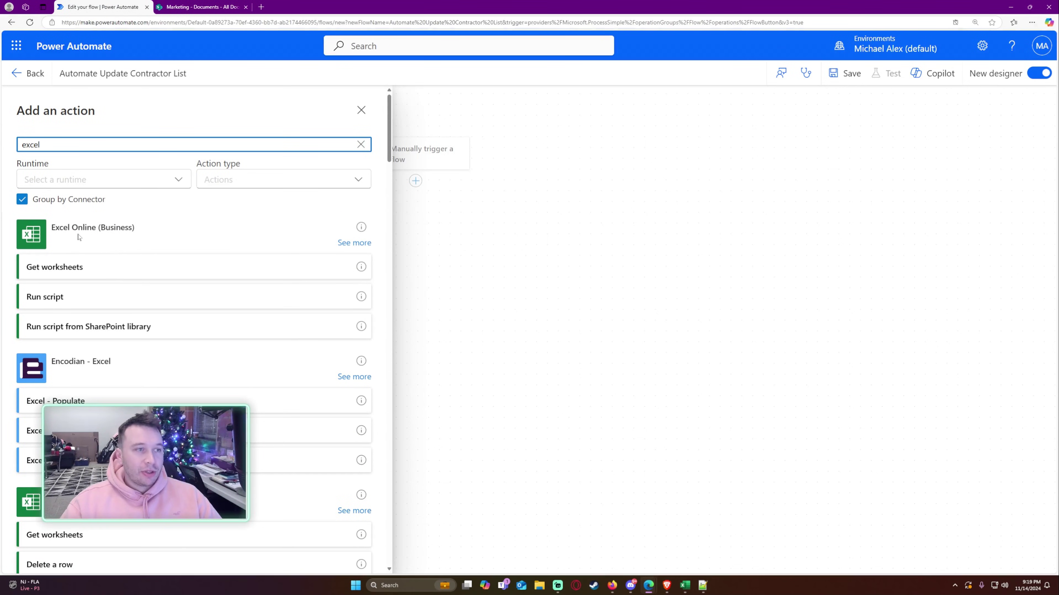
{"action": "left_click", "coordinate": [354, 242]}
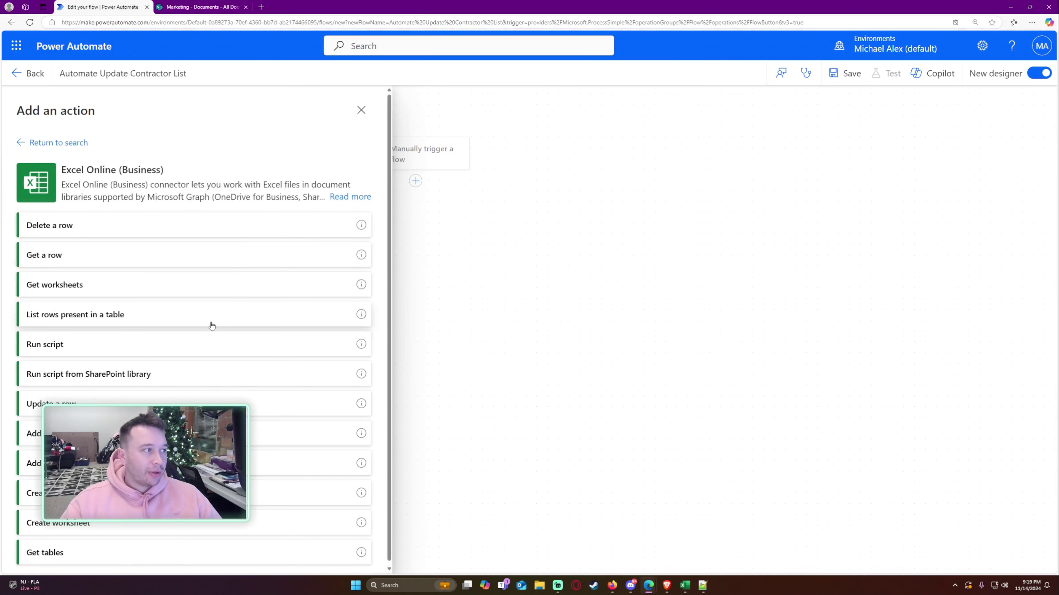
{"action": "left_click", "coordinate": [215, 324]}
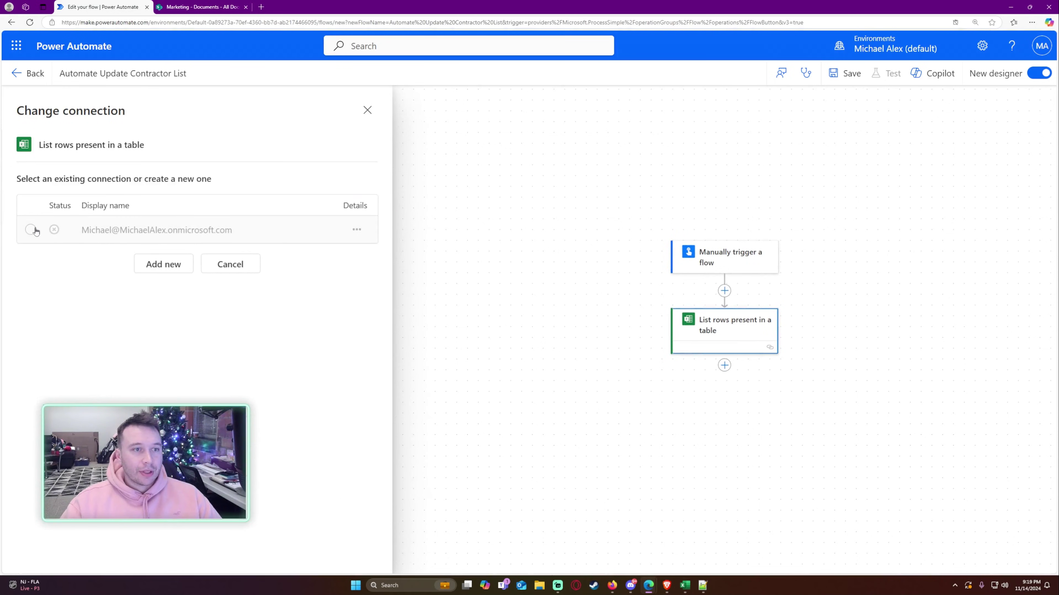
{"action": "left_click", "coordinate": [161, 264]}
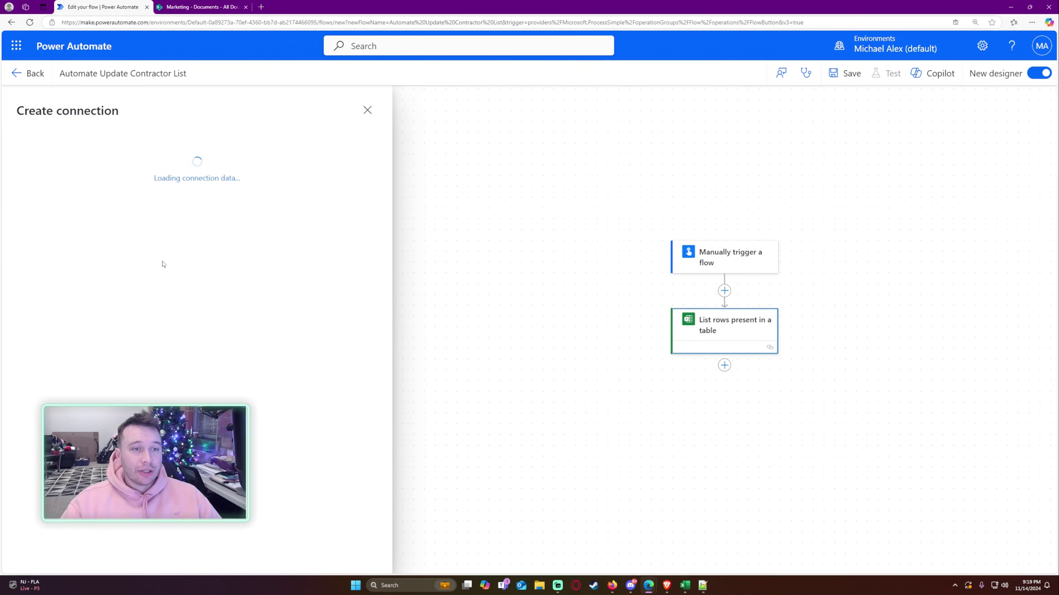
{"action": "left_click", "coordinate": [97, 93]}
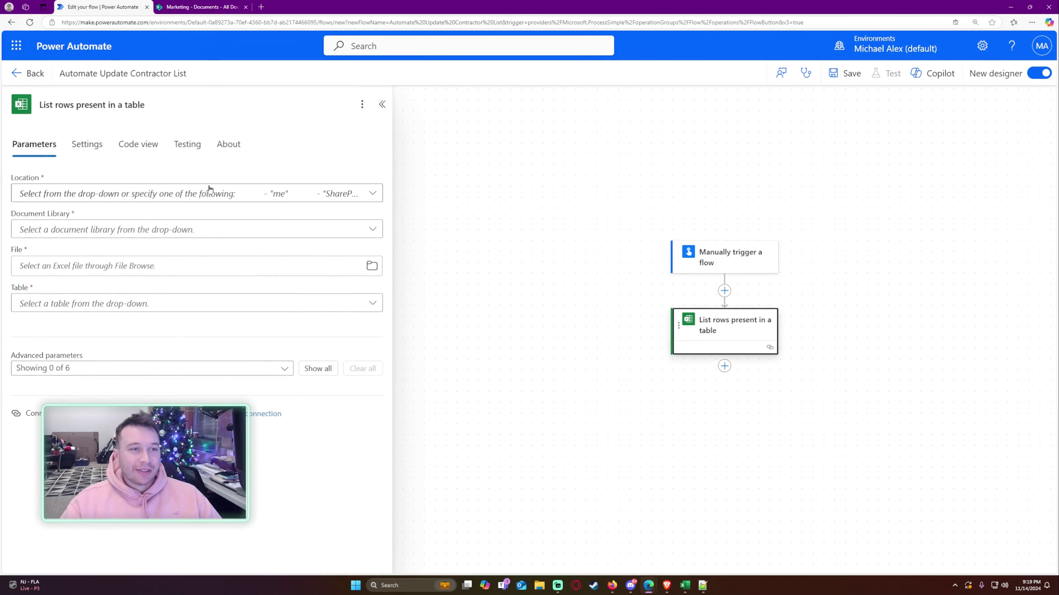
Step: Set the List rows action's location to "SharePoint Site - Marketing" and its document library to Documents
{"action": "left_click", "coordinate": [235, 191]}
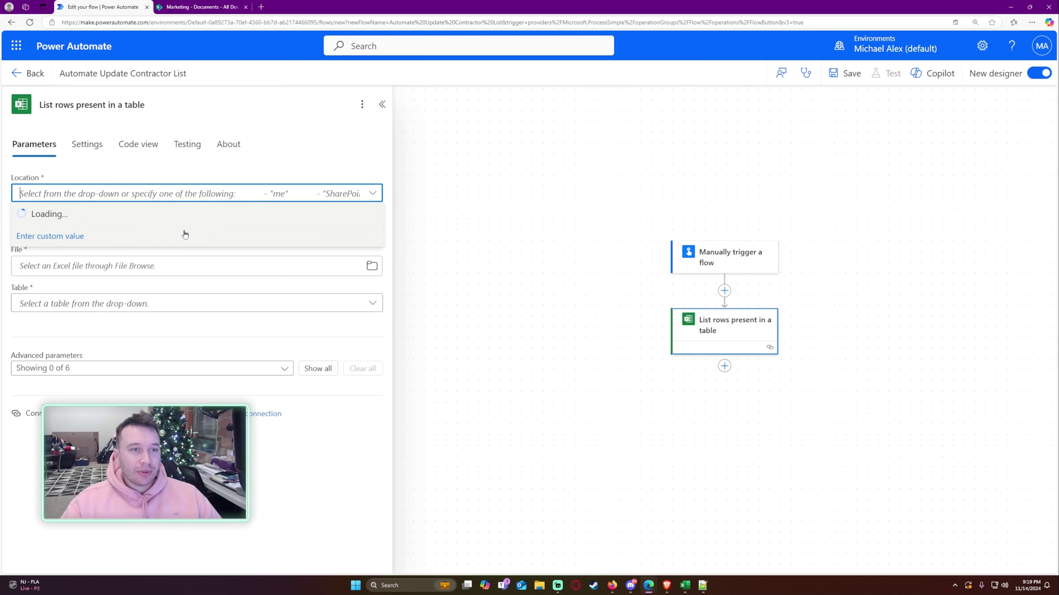
{"action": "scroll", "coordinate": [459, 238], "scroll_direction": "down", "scroll_amount": 1}
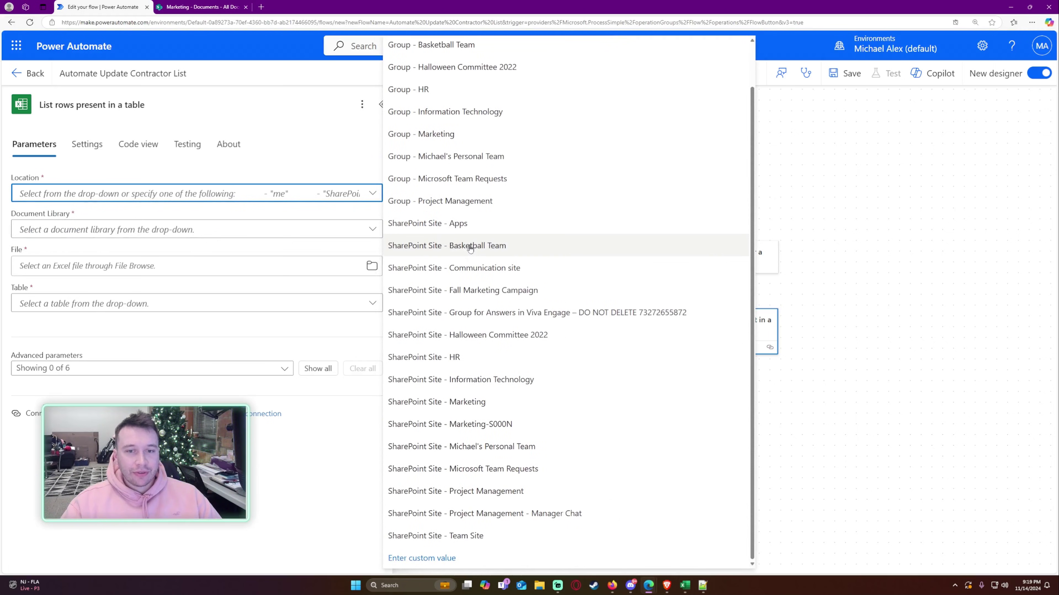
{"action": "left_click", "coordinate": [521, 403]}
{"action": "left_click", "coordinate": [155, 233]}
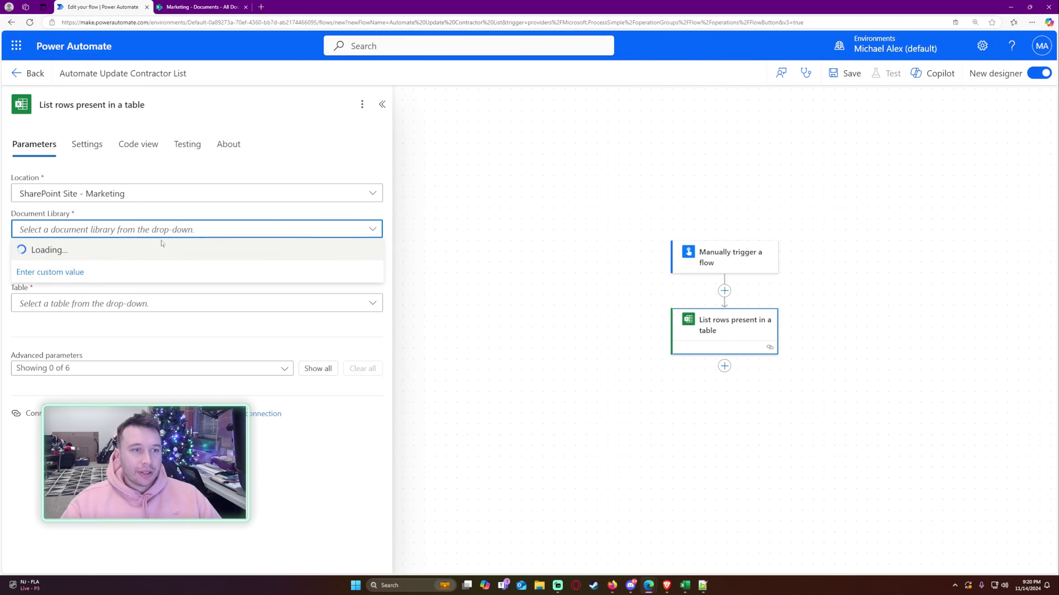
{"action": "left_click", "coordinate": [116, 251]}
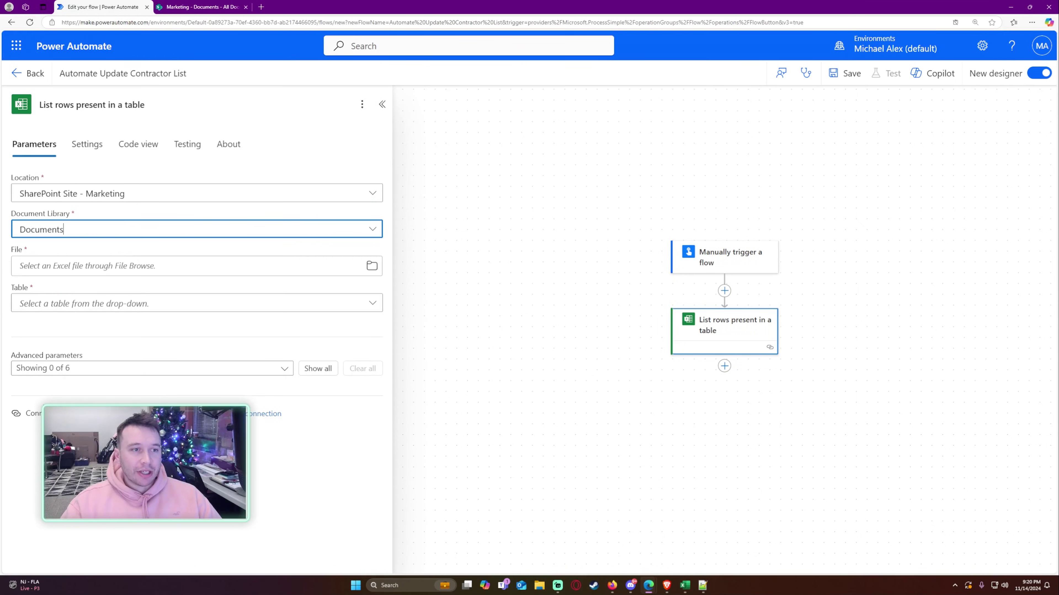
Step: Choose Master Contractor List.xlsx as the List rows action's file and Table2 as its table
{"action": "left_click", "coordinate": [372, 266]}
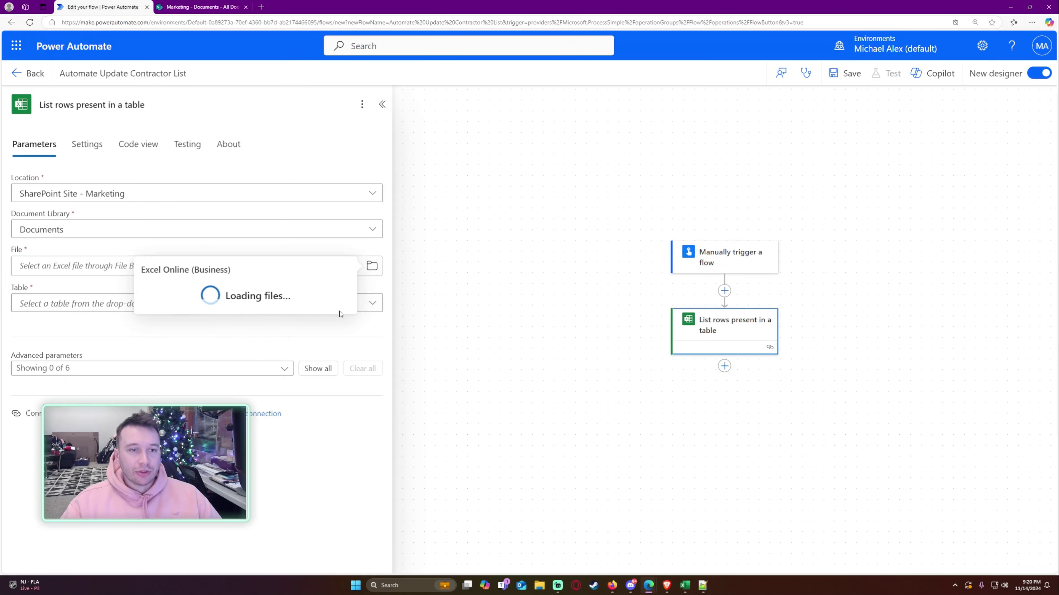
{"action": "scroll", "coordinate": [270, 367], "scroll_direction": "down", "scroll_amount": 2}
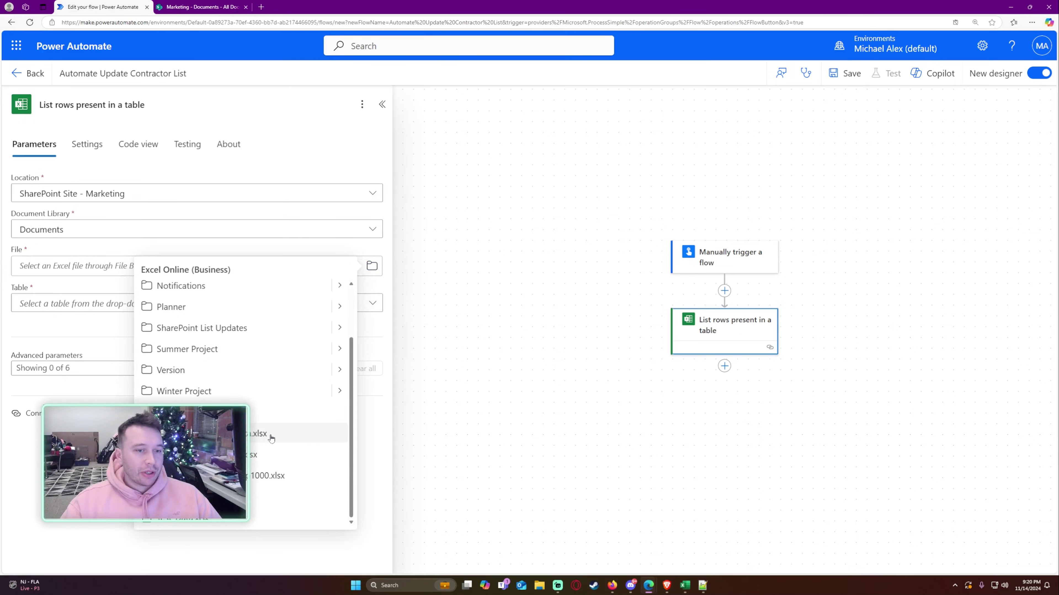
{"action": "left_click", "coordinate": [275, 457]}
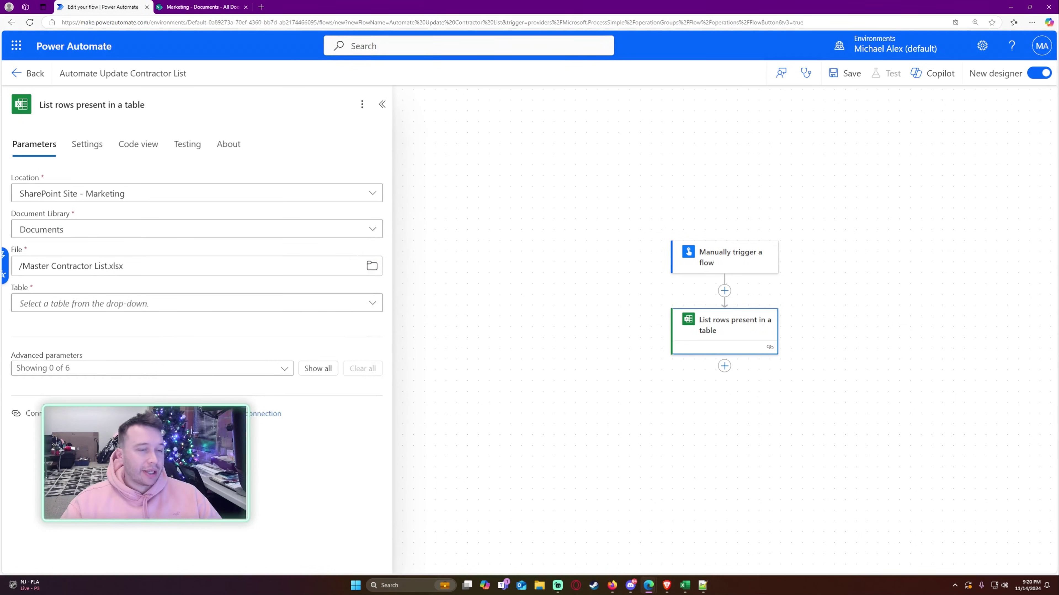
{"action": "left_click", "coordinate": [184, 305]}
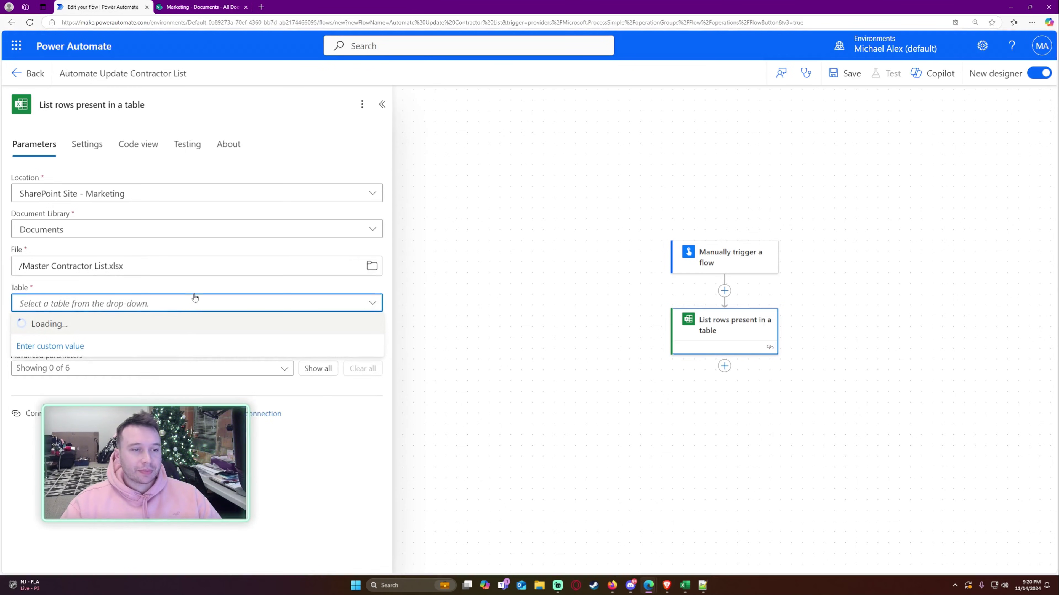
{"action": "left_click", "coordinate": [167, 322]}
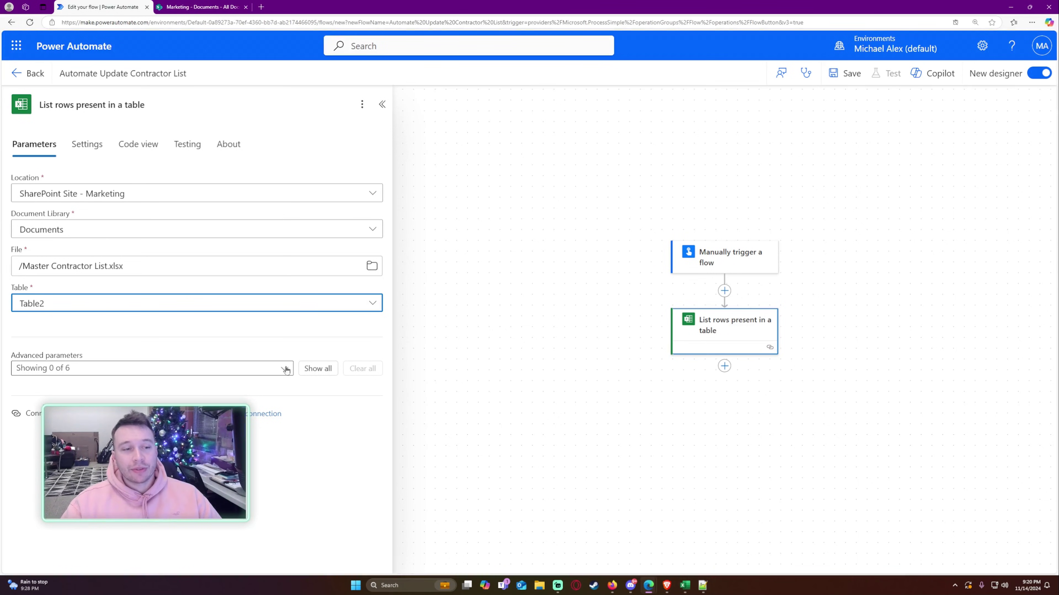
Step: Show all advanced parameters of the List rows action and turn on pagination in its settings
{"action": "left_click", "coordinate": [308, 369]}
{"action": "scroll", "coordinate": [259, 357], "scroll_direction": "down", "scroll_amount": 2}
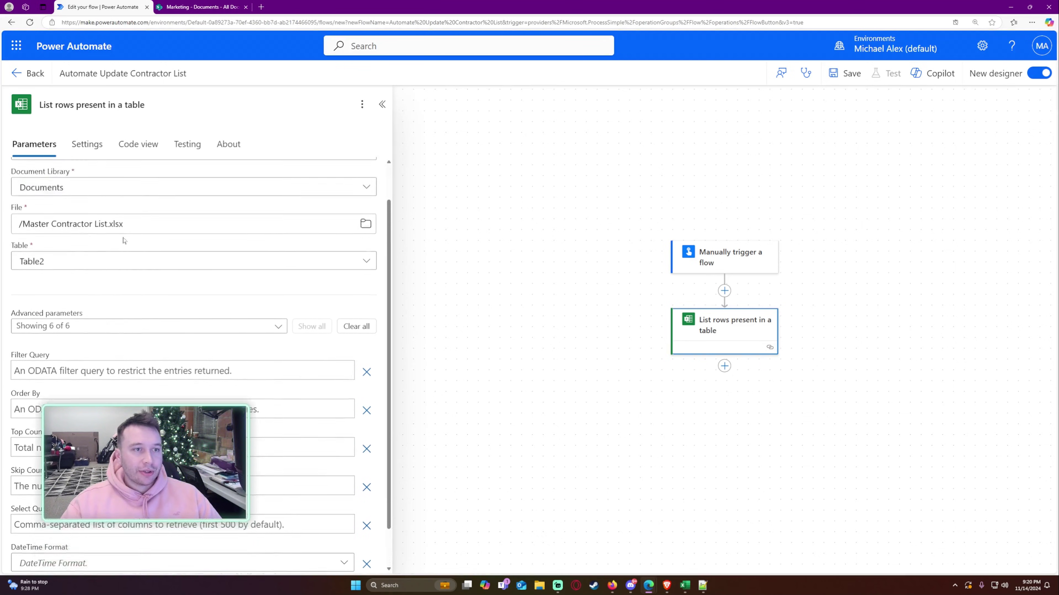
{"action": "left_click", "coordinate": [86, 146]}
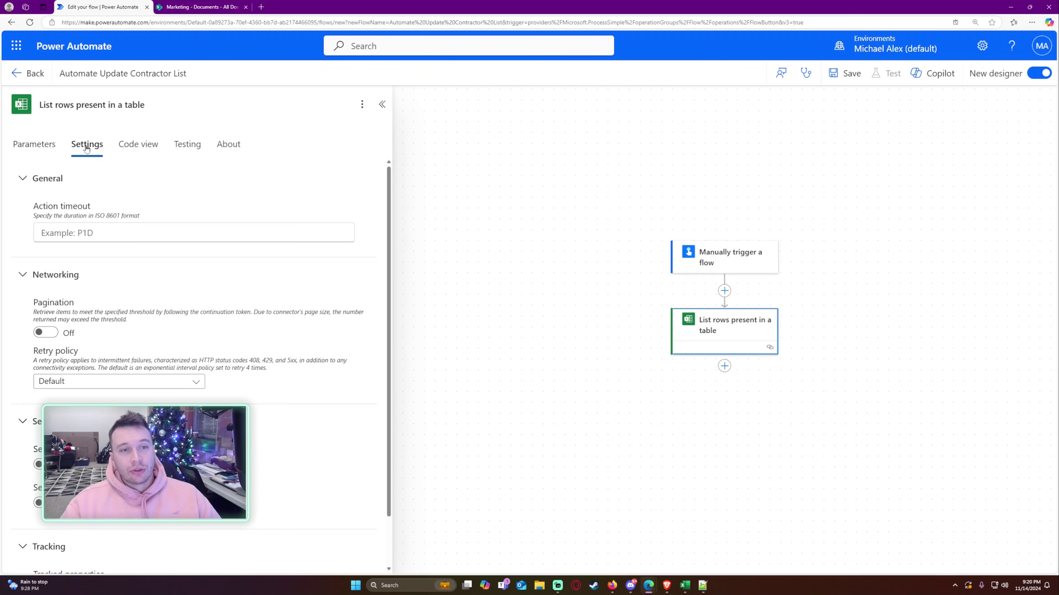
{"action": "left_click", "coordinate": [45, 332]}
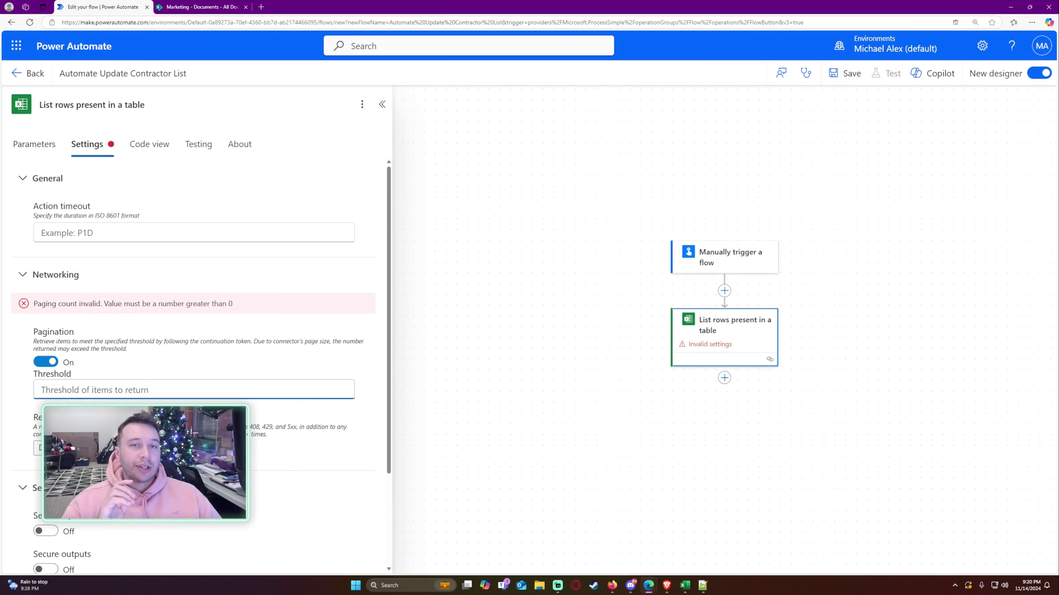
{"action": "type", "text": "50000"}
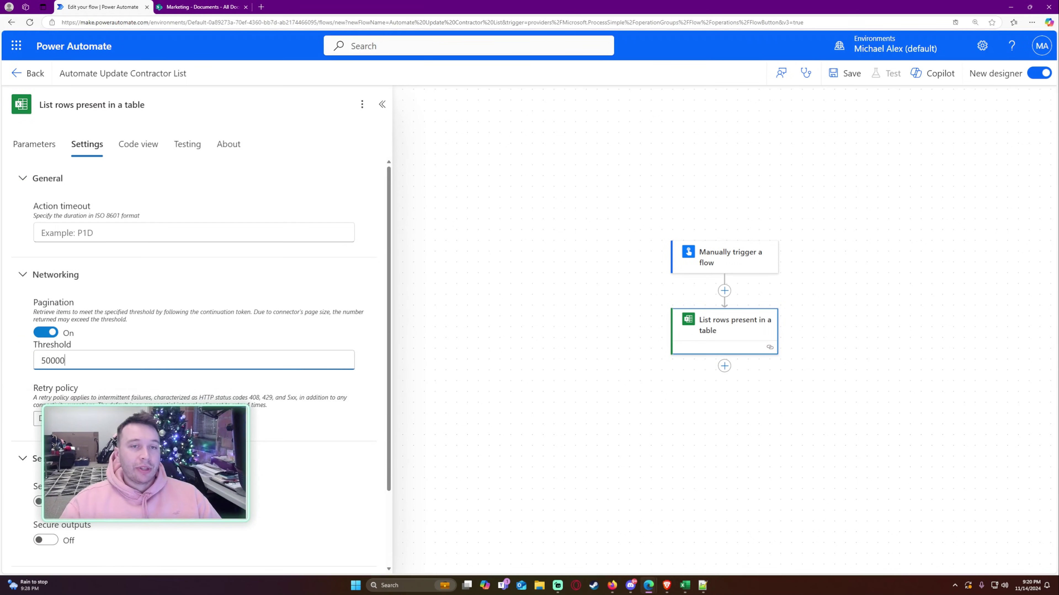
{"action": "key", "text": "BackSpace"}
{"action": "key", "text": "BackSpace"}
{"action": "key", "text": "BackSpace"}
{"action": "key", "text": "BackSpace"}
{"action": "key", "text": "BackSpace"}
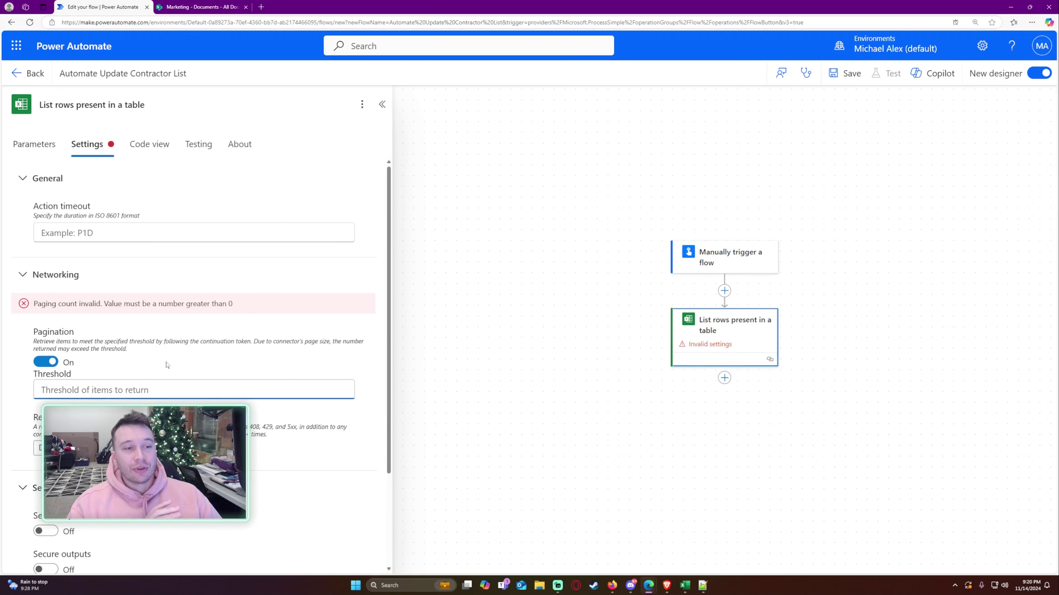
Step: Set the List rows action's pagination threshold to 200 and return to its parameters
{"action": "scroll", "coordinate": [194, 366], "scroll_direction": "down", "scroll_amount": 2}
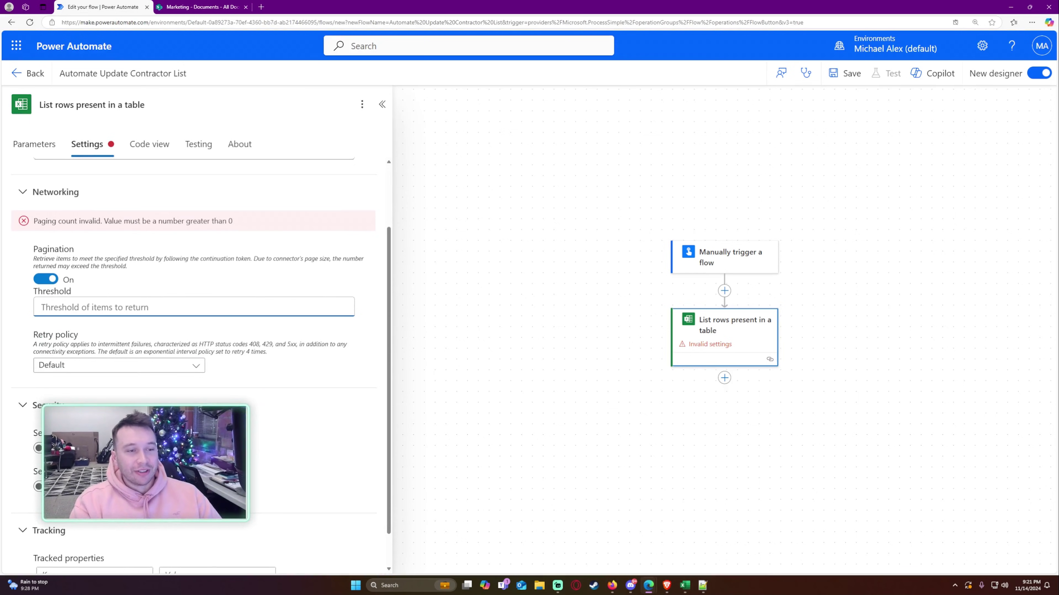
{"action": "type", "text": "200"}
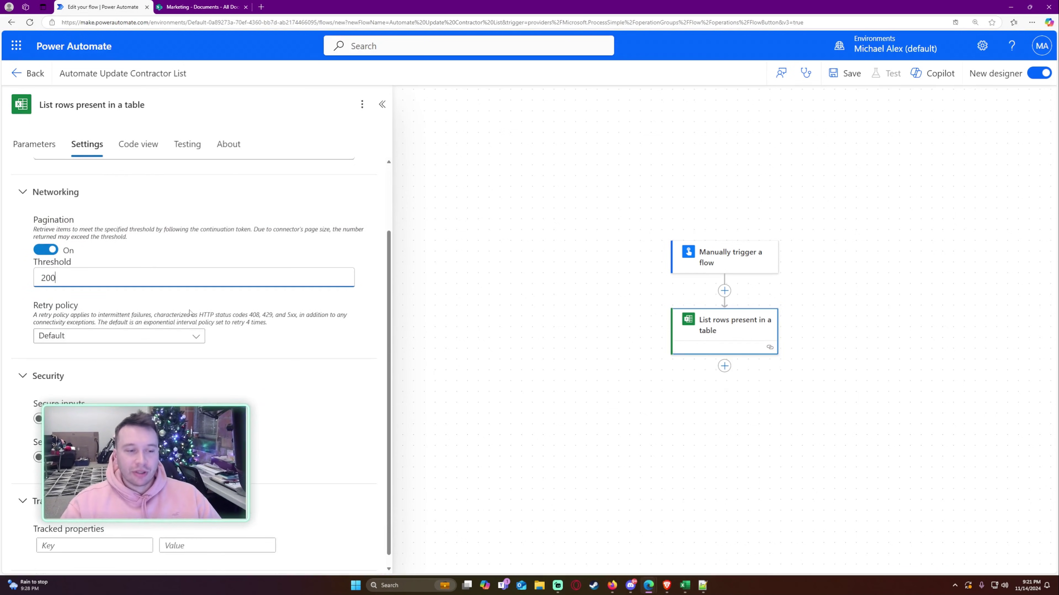
{"action": "left_click", "coordinate": [52, 150]}
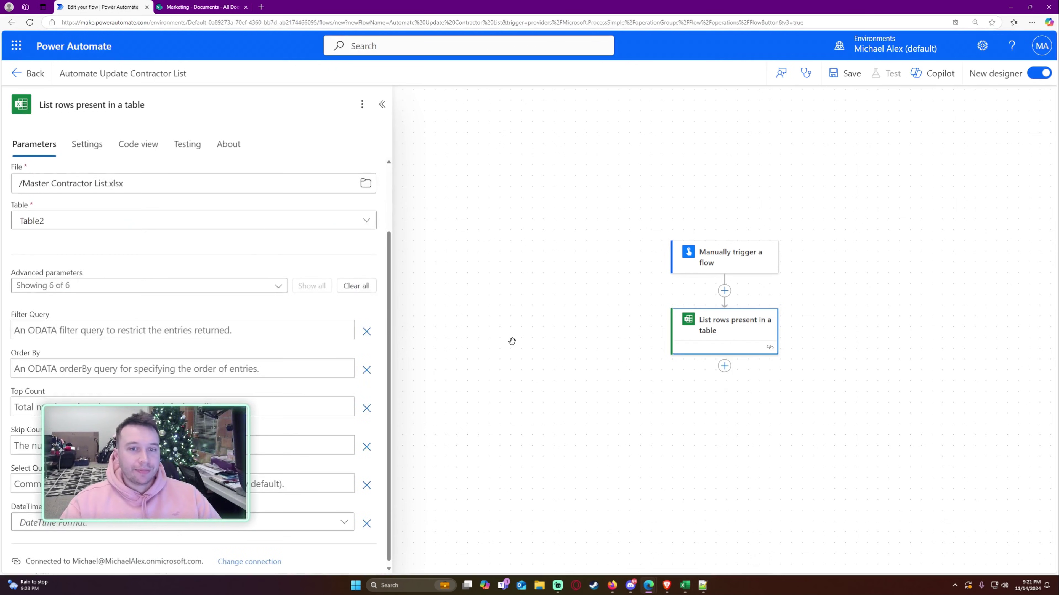
Step: Add a SharePoint "Get items" action after the List rows action, checking the Contractor List on the Marketing site along the way
{"action": "left_click", "coordinate": [725, 366]}
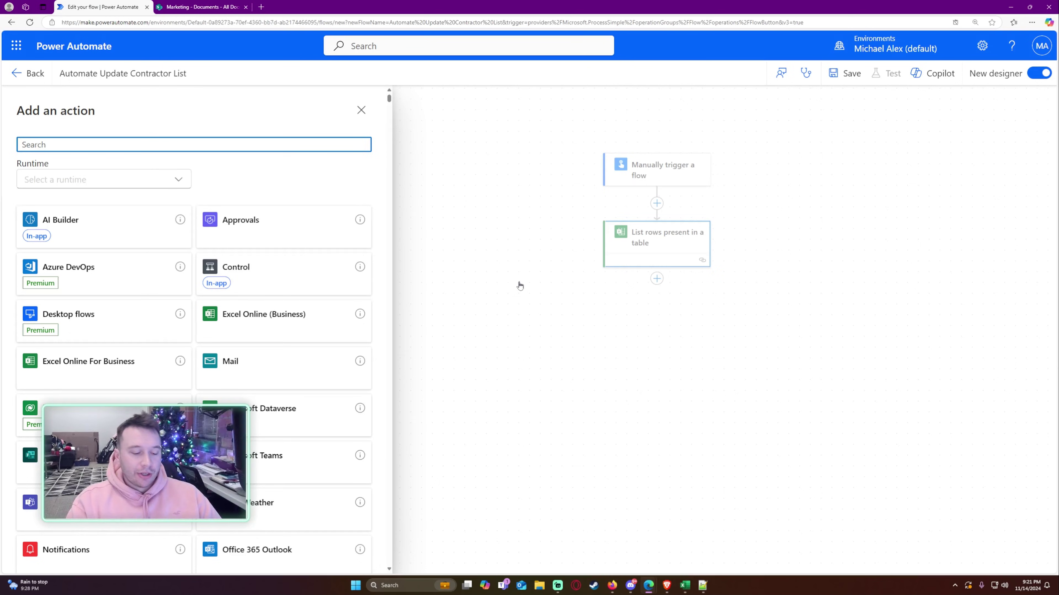
{"action": "type", "text": "get items"}
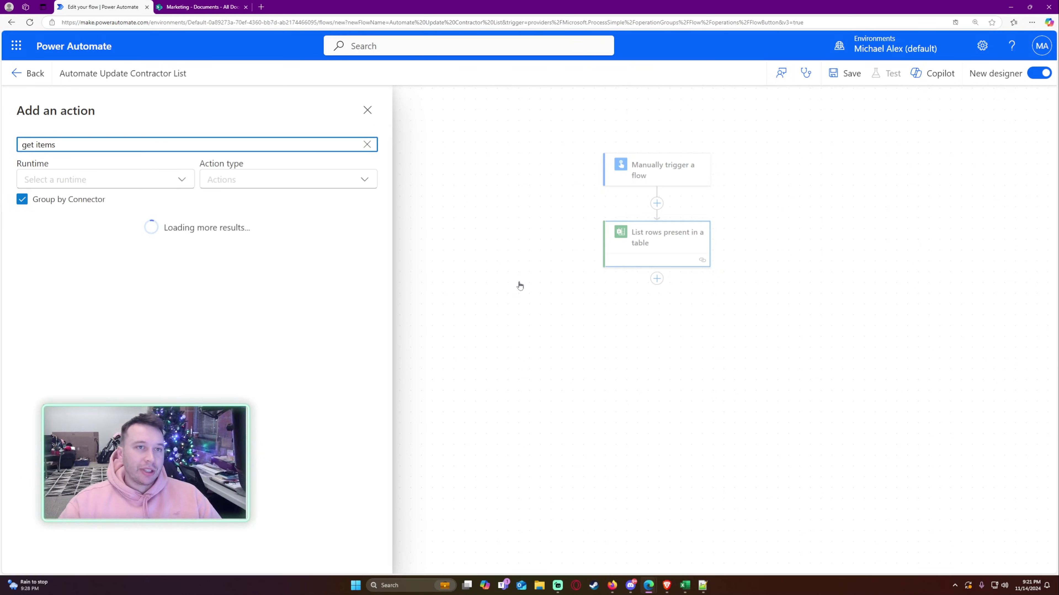
{"action": "left_click", "coordinate": [187, 6]}
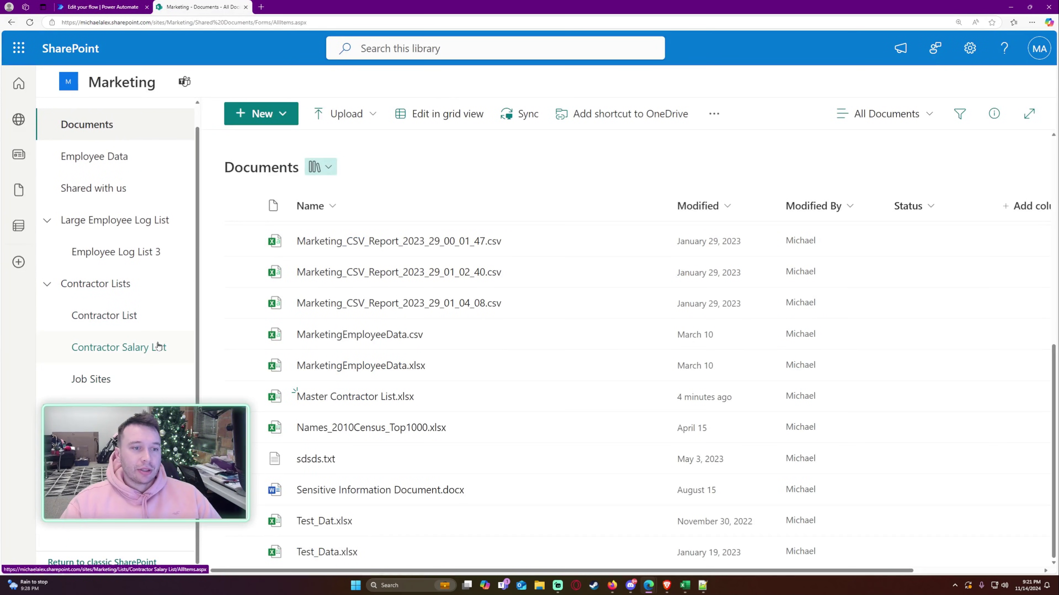
{"action": "left_click", "coordinate": [158, 332]}
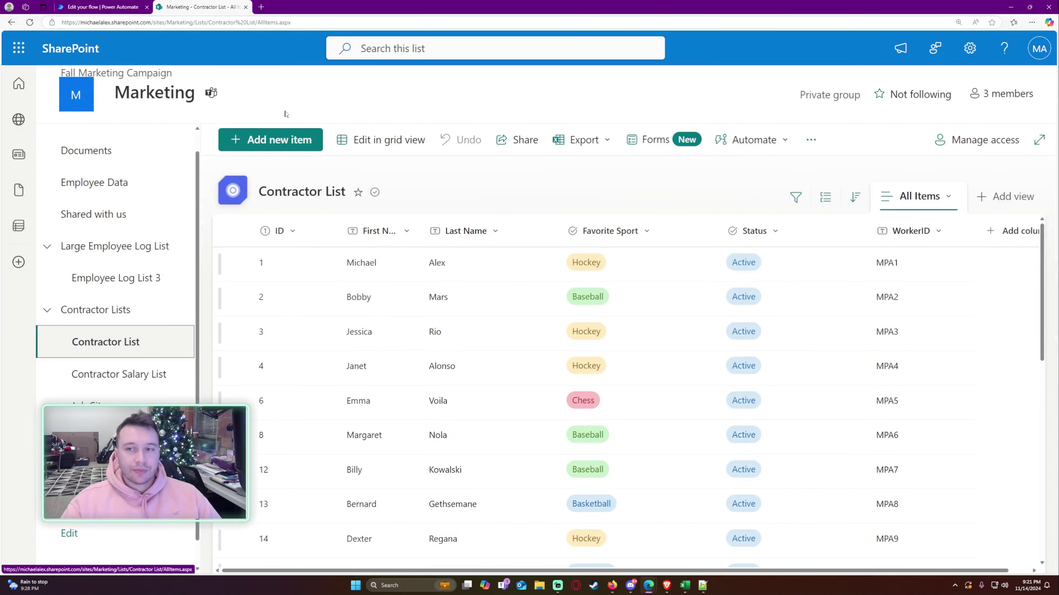
{"action": "key", "text": "ctrl+Tab"}
{"action": "left_click", "coordinate": [138, 273]}
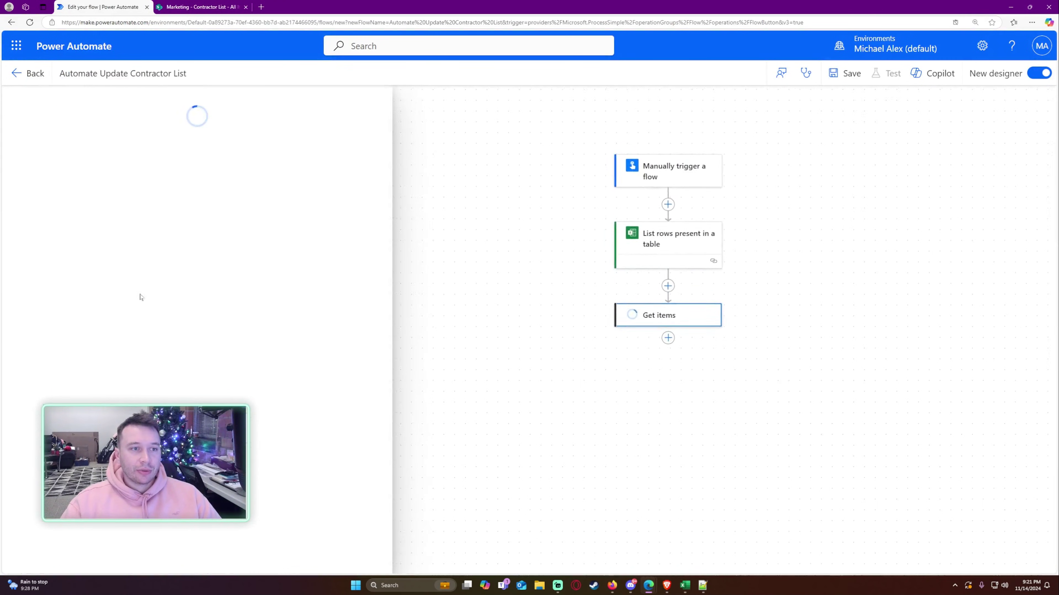
Step: Set the Get items action's site address to the Marketing site and its list name to Contractor List
{"action": "left_click", "coordinate": [90, 193]}
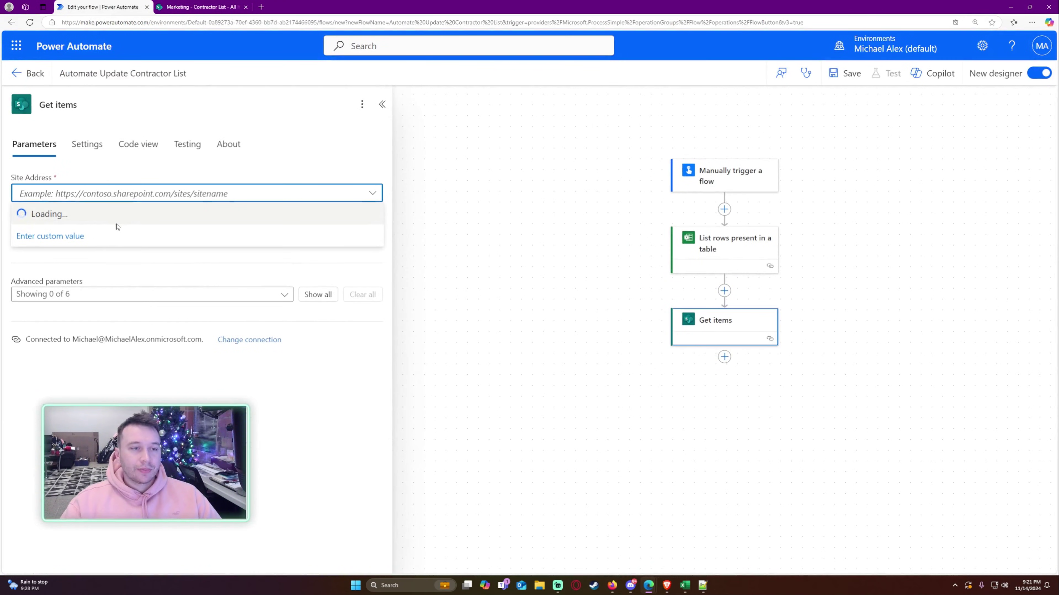
{"action": "left_click", "coordinate": [92, 325]}
{"action": "left_click", "coordinate": [107, 231]}
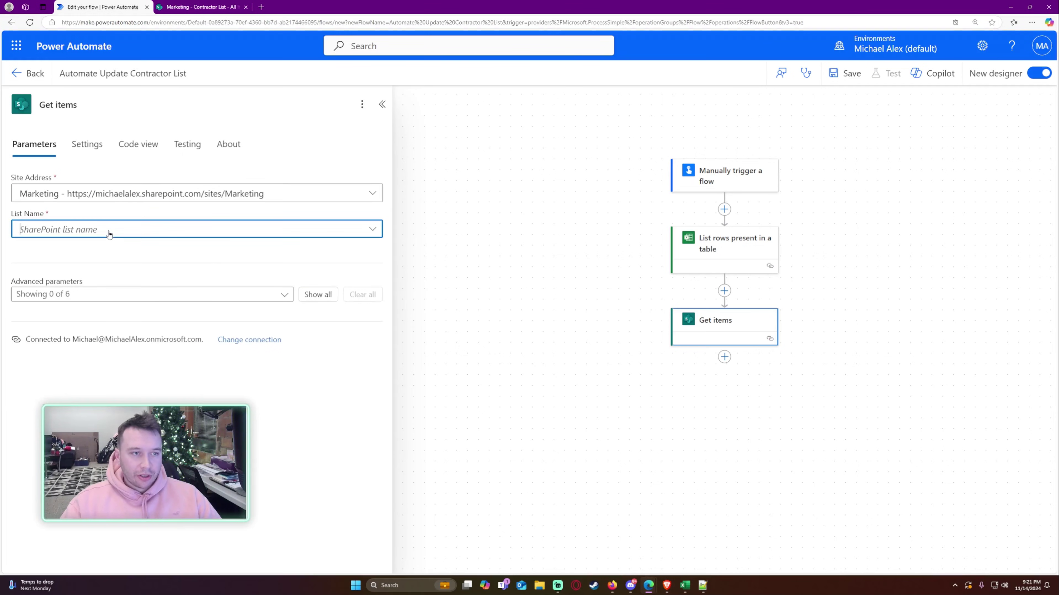
{"action": "left_click", "coordinate": [433, 269]}
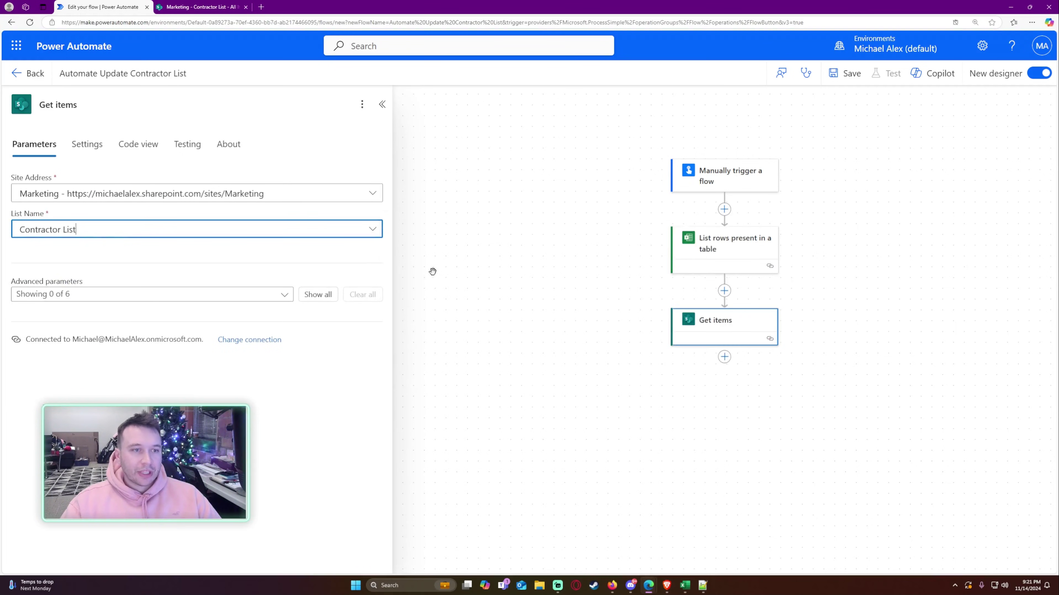
Step: Turn on pagination for the Get items action with a threshold of 200 and return to its parameters
{"action": "left_click", "coordinate": [91, 158]}
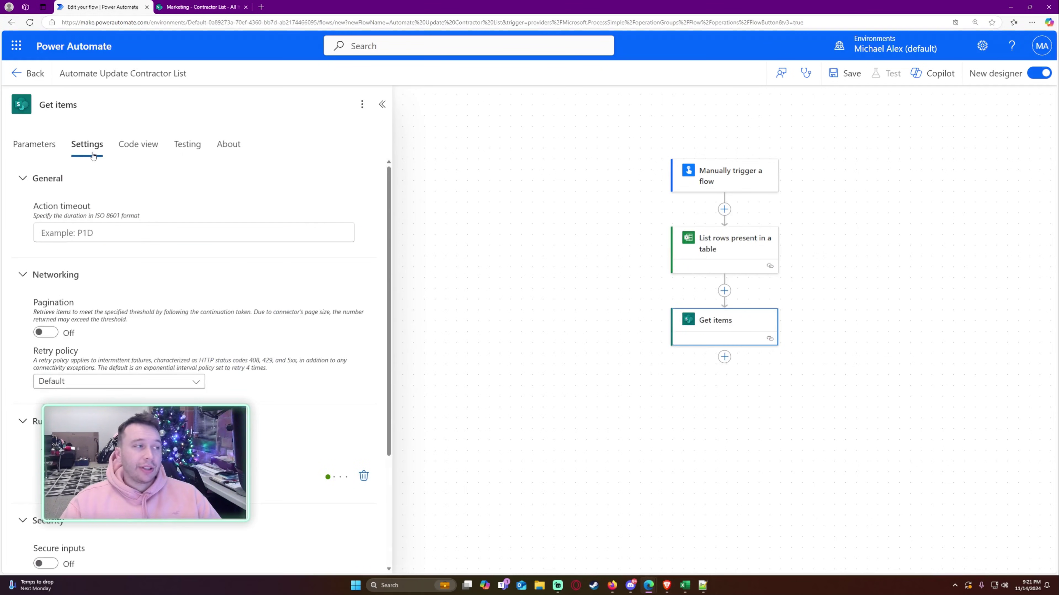
{"action": "scroll", "coordinate": [113, 244], "scroll_direction": "down", "scroll_amount": 2}
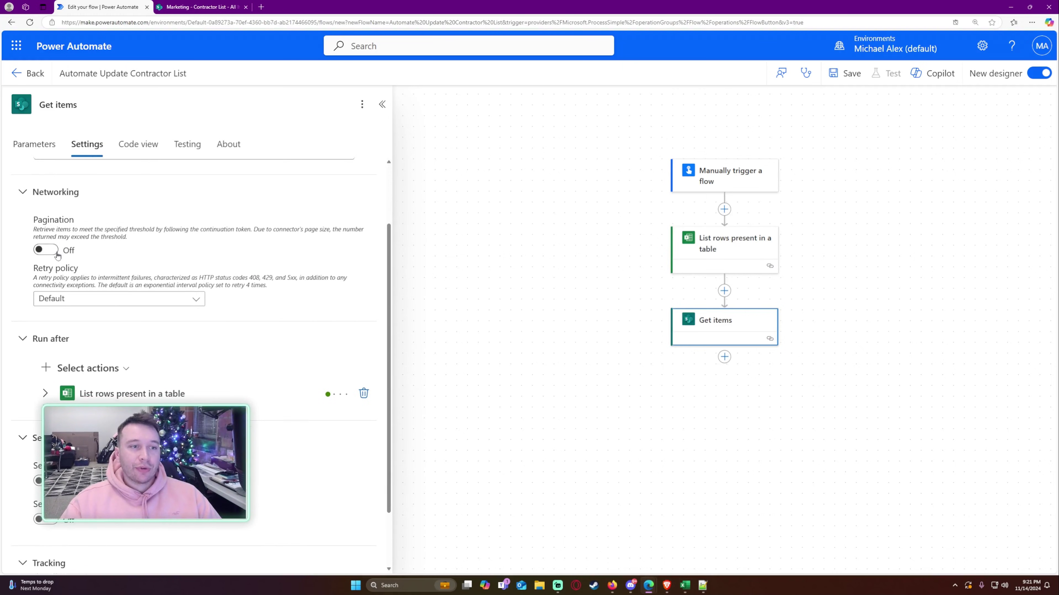
{"action": "left_click", "coordinate": [42, 247]}
{"action": "scroll", "coordinate": [142, 277], "scroll_direction": "down", "scroll_amount": 2}
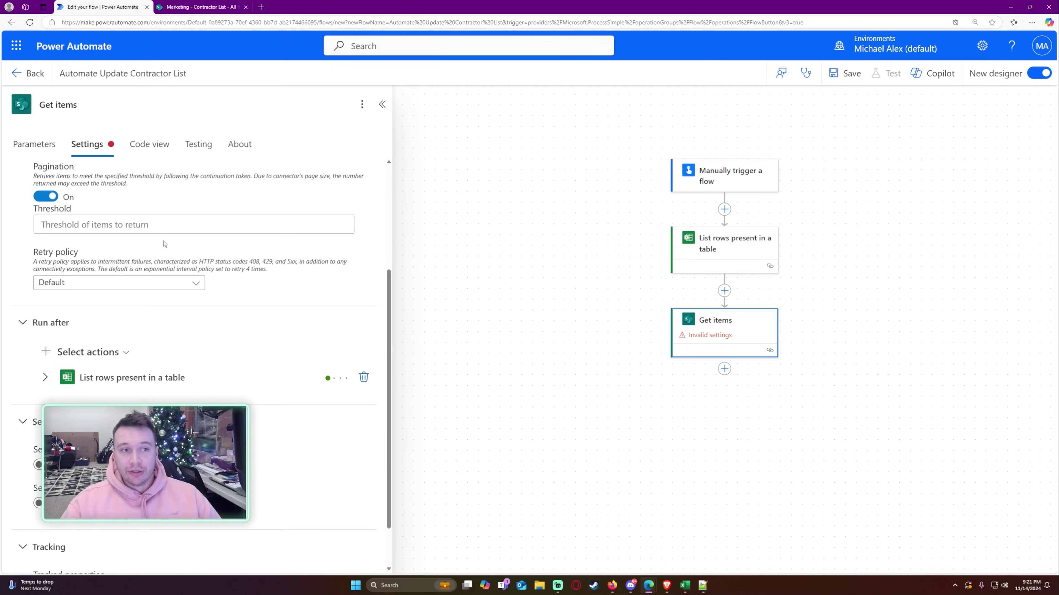
{"action": "left_click", "coordinate": [163, 225]}
{"action": "type", "text": "200"}
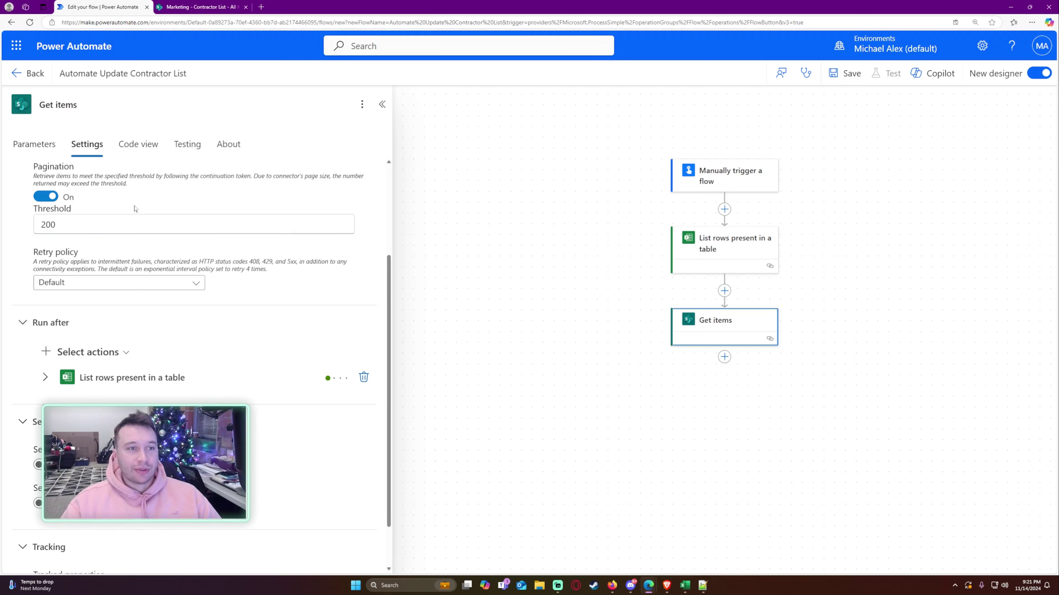
{"action": "left_click", "coordinate": [34, 144]}
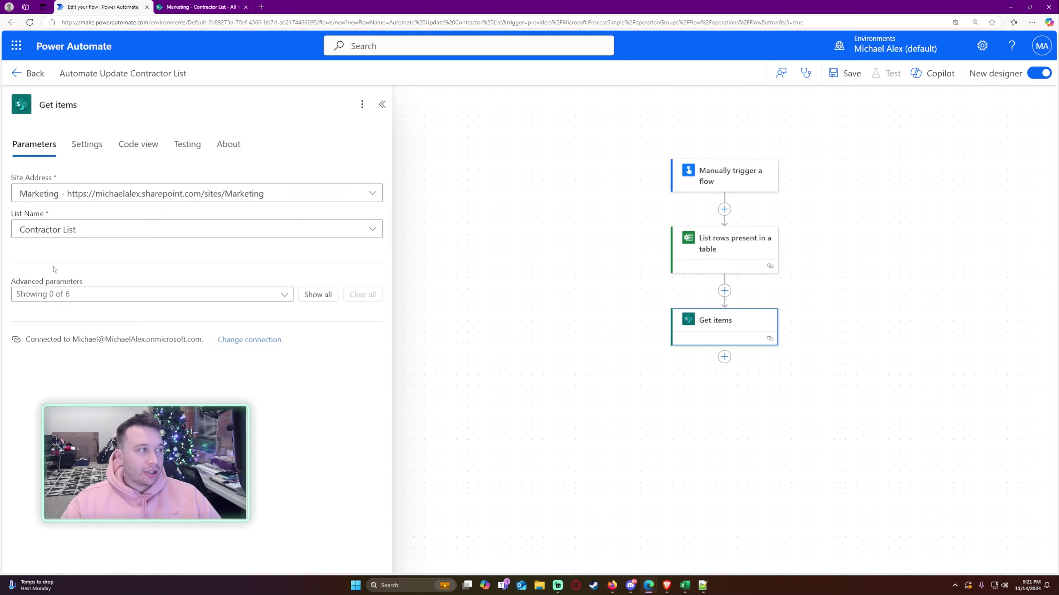
Step: Add an "Apply to each" action after the Get items action
{"action": "left_click_drag", "start_coordinate": [649, 371], "coordinate": [583, 346]}
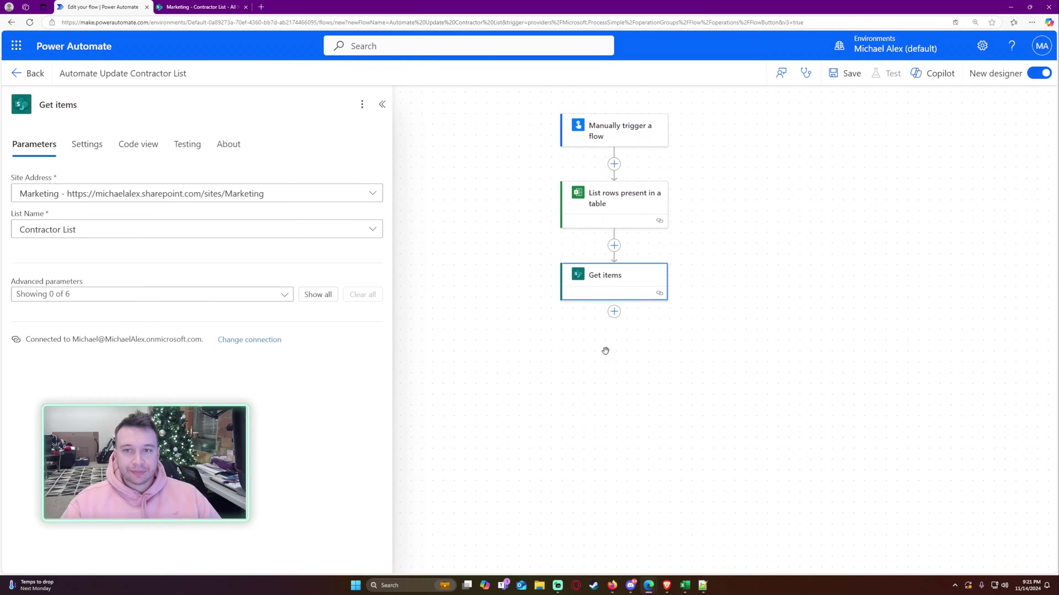
{"action": "left_click", "coordinate": [614, 311]}
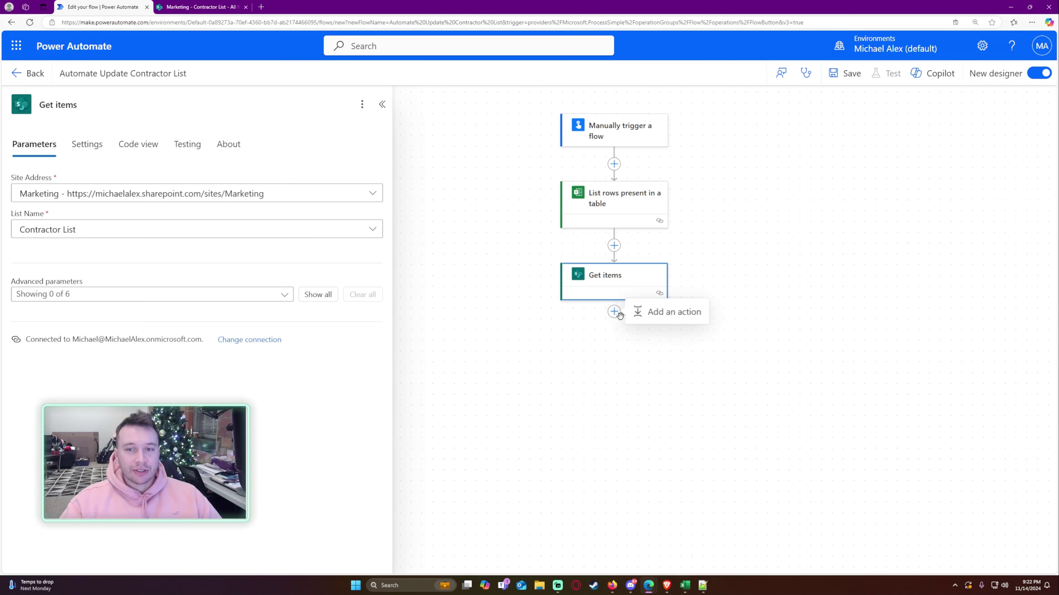
{"action": "left_click", "coordinate": [651, 310]}
{"action": "type", "text": "apply to each"}
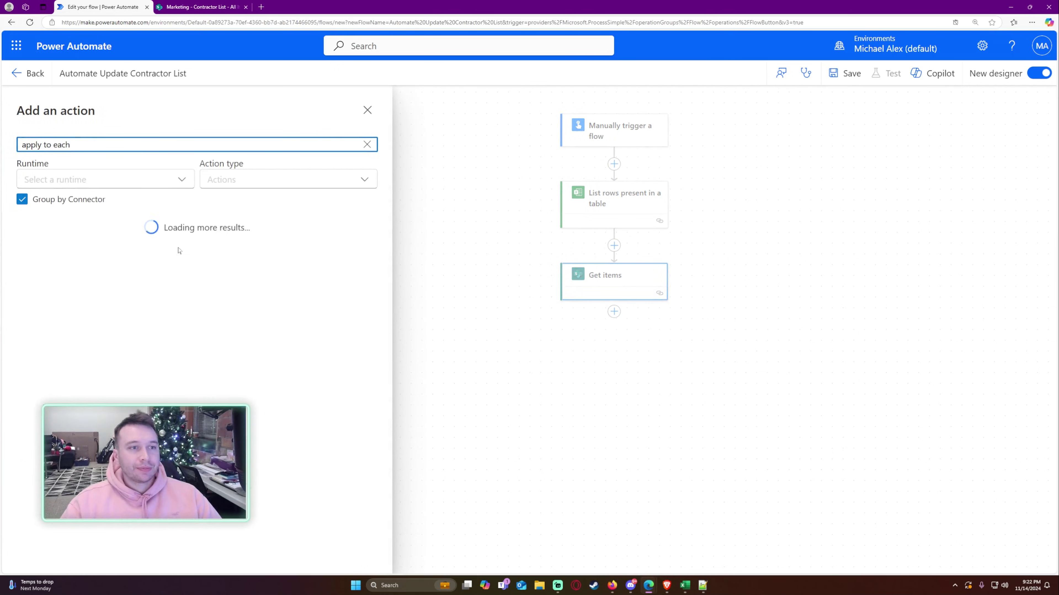
{"action": "left_click", "coordinate": [103, 264]}
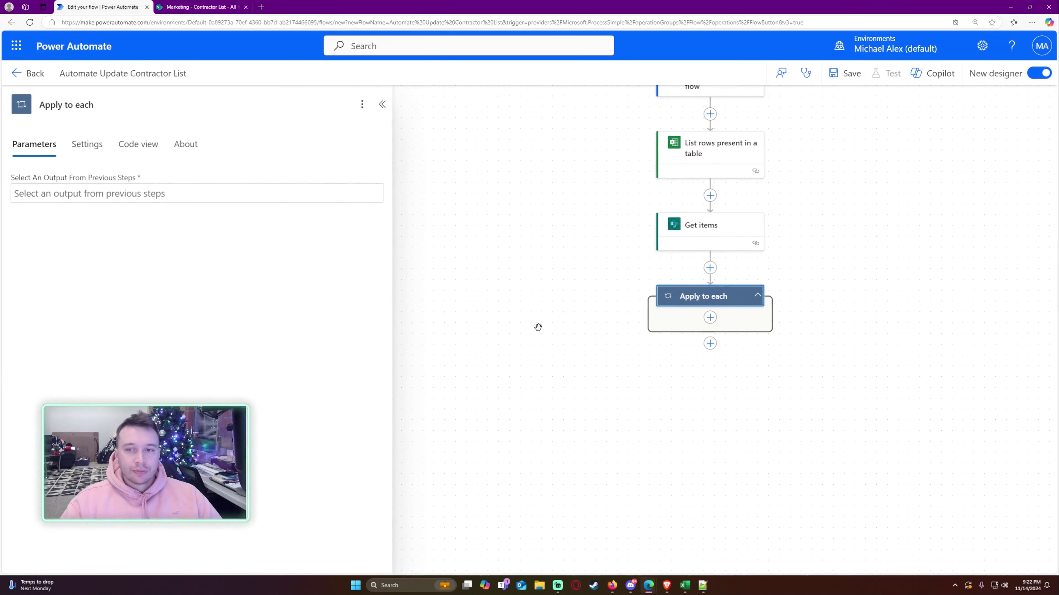
Step: Set the Apply to each input to body/value from List rows present in a table, and check the first data row of the Excel table
{"action": "left_click", "coordinate": [84, 193]}
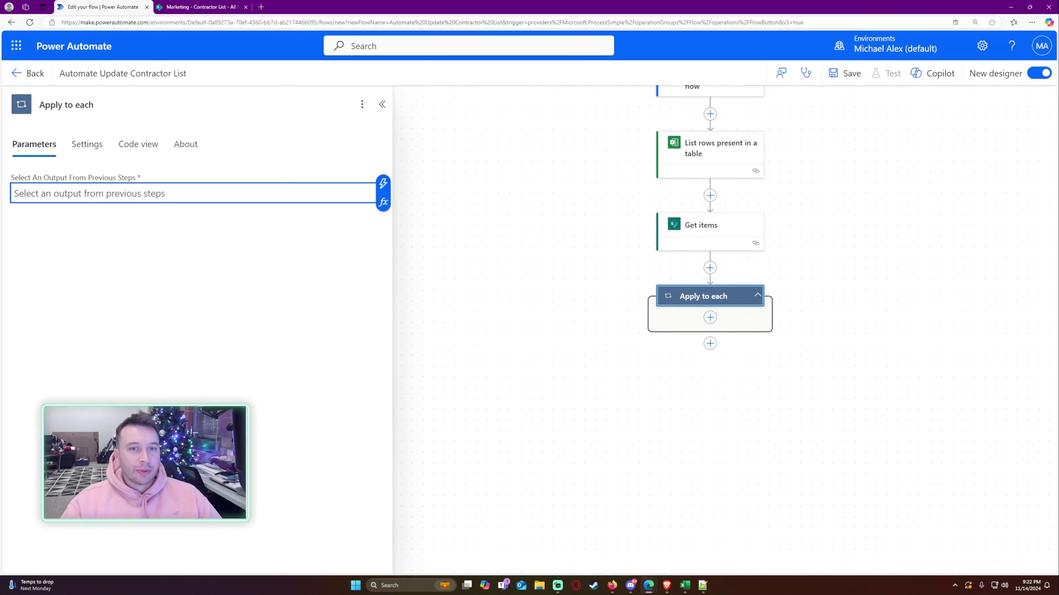
{"action": "left_click", "coordinate": [383, 182]}
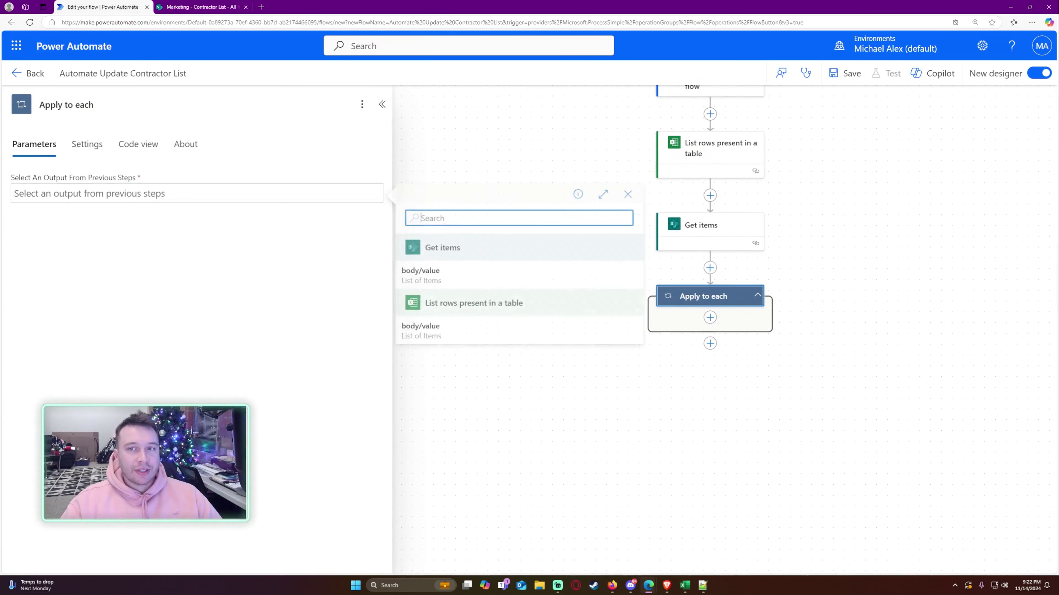
{"action": "left_click", "coordinate": [470, 337]}
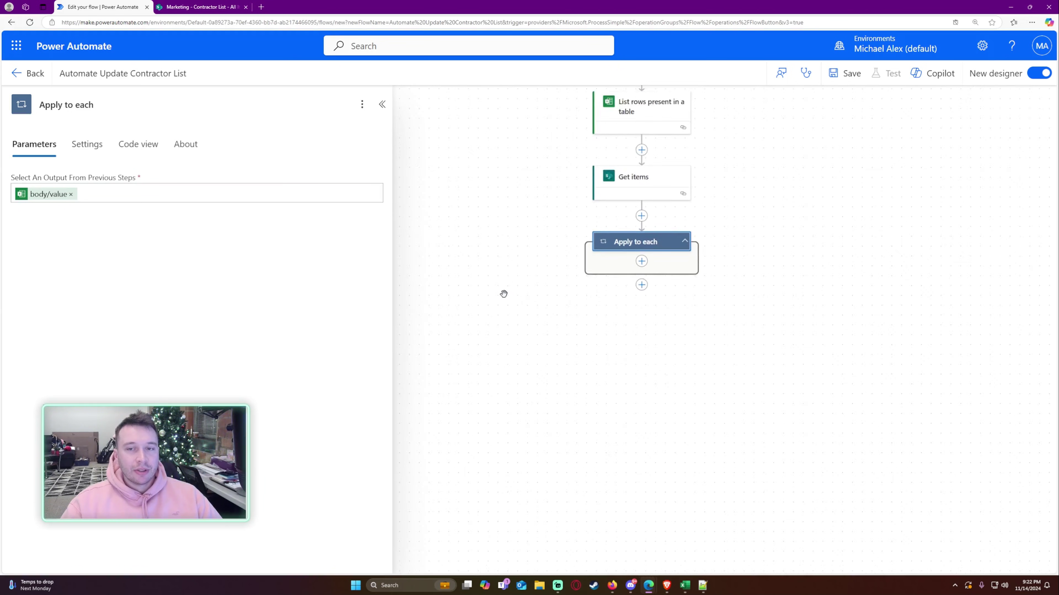
{"action": "left_click", "coordinate": [686, 585]}
{"action": "scroll", "coordinate": [242, 211], "scroll_direction": "up", "scroll_amount": 4}
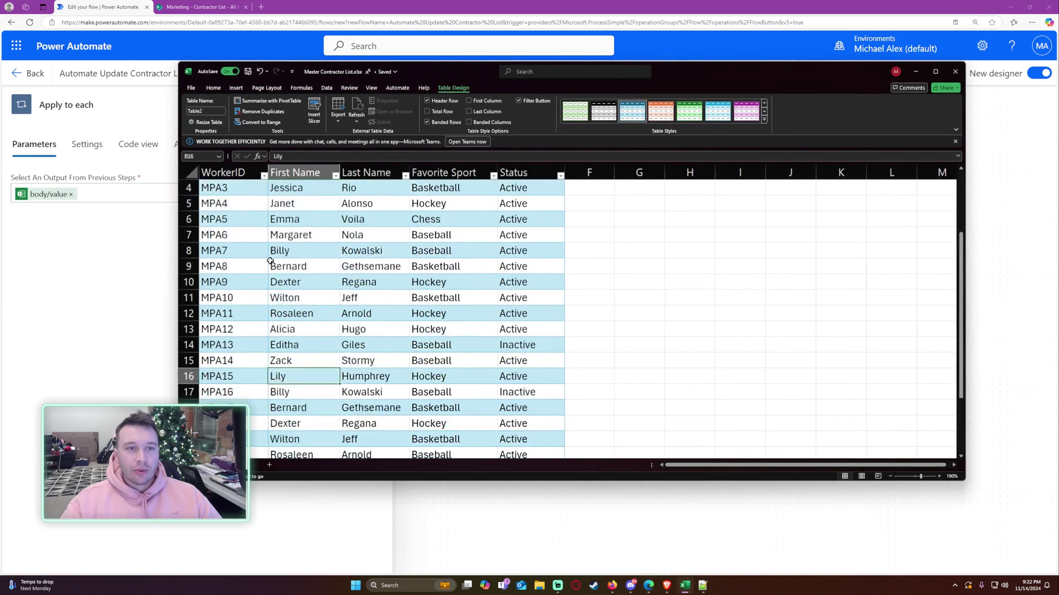
{"action": "left_click_drag", "start_coordinate": [241, 209], "coordinate": [554, 204]}
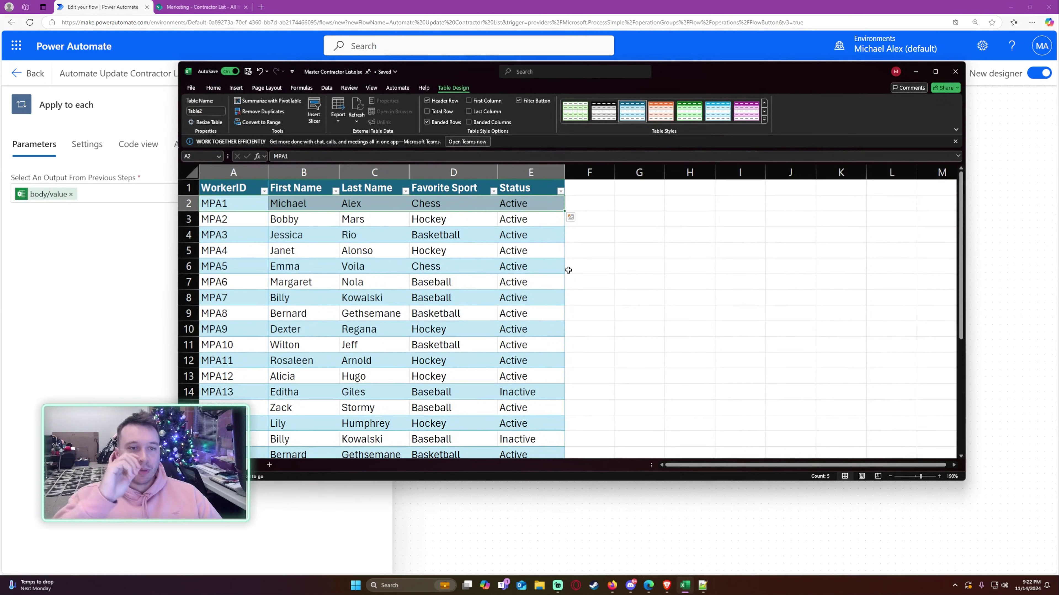
{"action": "left_click", "coordinate": [148, 283]}
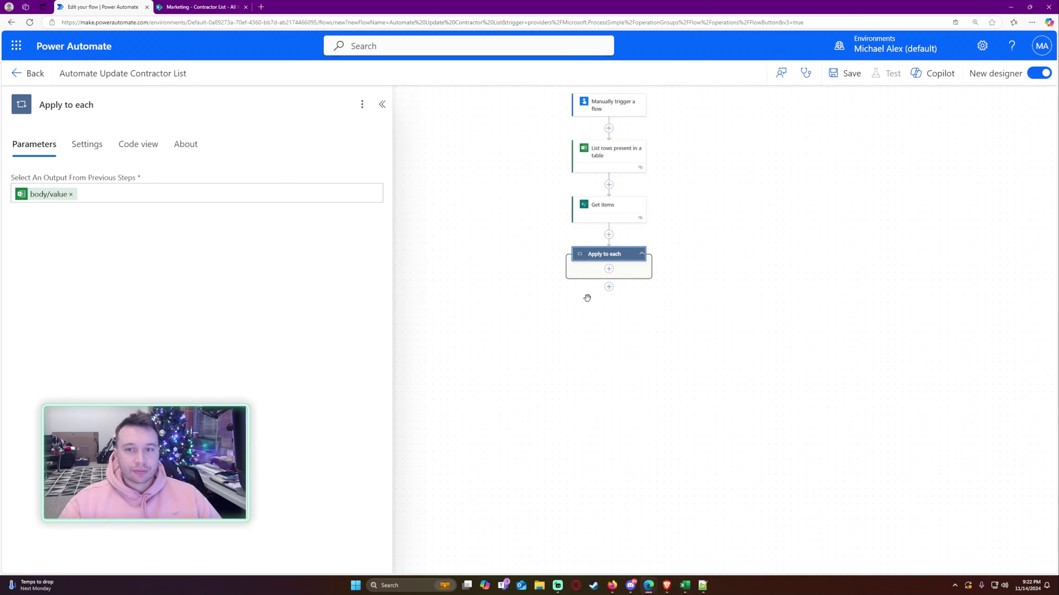
Step: Add a "Filter array" data operation inside the Apply to each loop
{"action": "left_click", "coordinate": [608, 270]}
{"action": "left_click", "coordinate": [663, 269]}
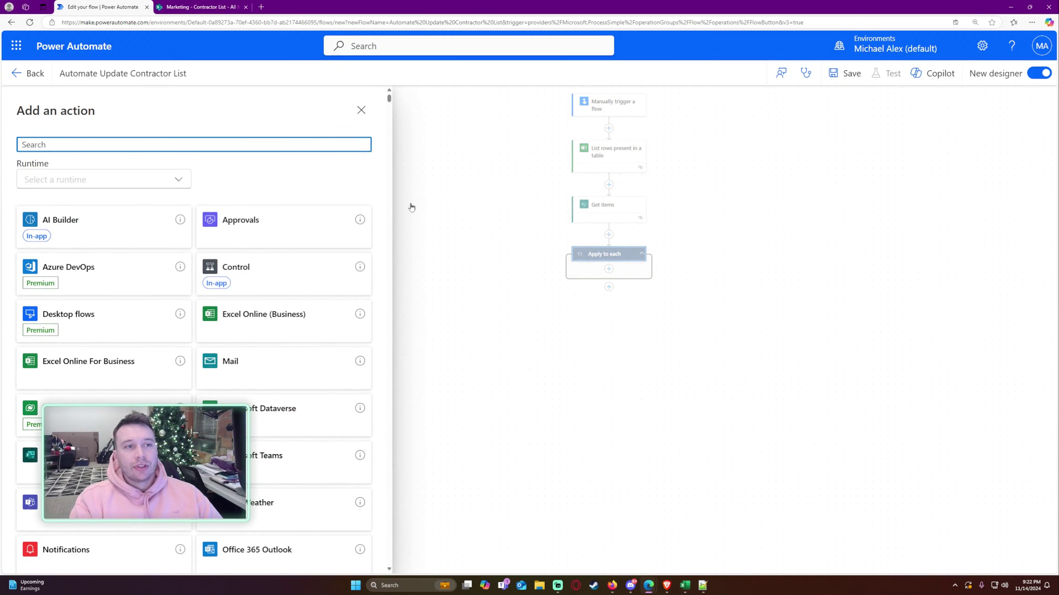
{"action": "type", "text": "filter array"}
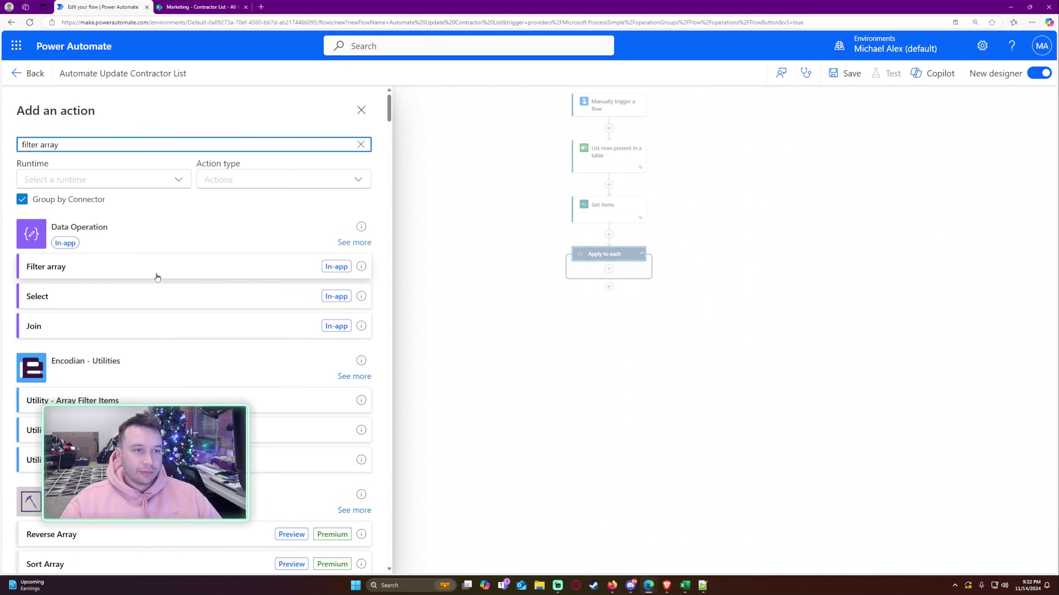
{"action": "left_click", "coordinate": [158, 274]}
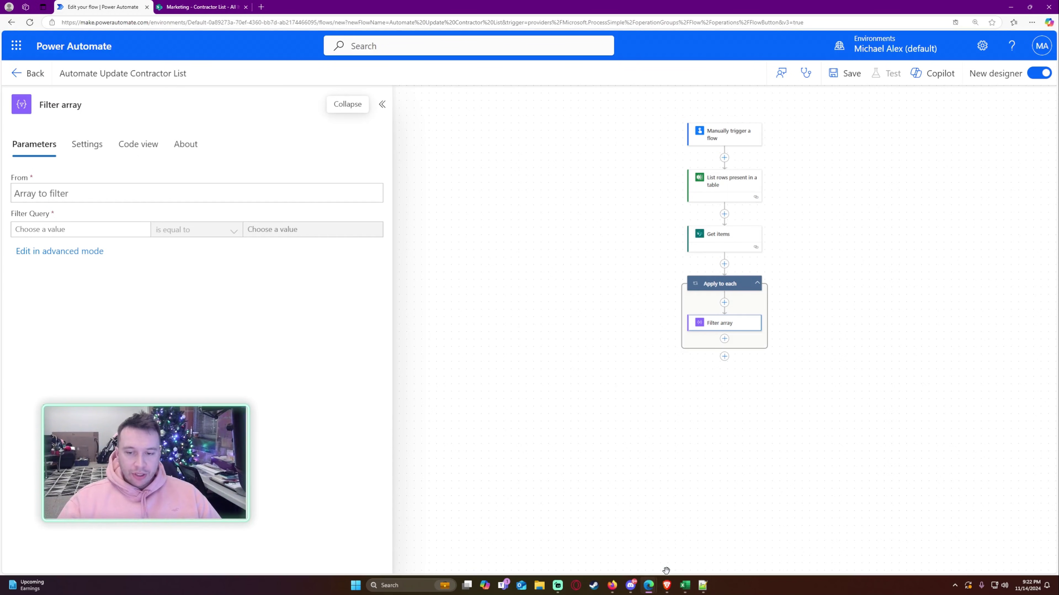
Step: Compare worker IDs in the Excel table and the SharePoint Contractor List, and set Filter array's From to body/value from Get items
{"action": "left_click", "coordinate": [684, 585]}
{"action": "left_click", "coordinate": [233, 204]}
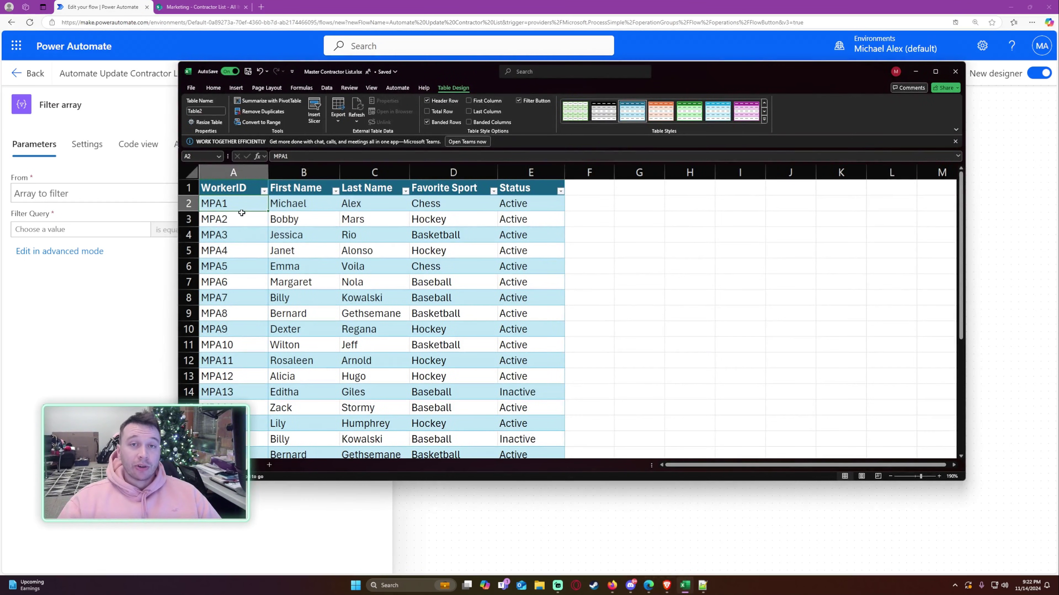
{"action": "left_click", "coordinate": [202, 6]}
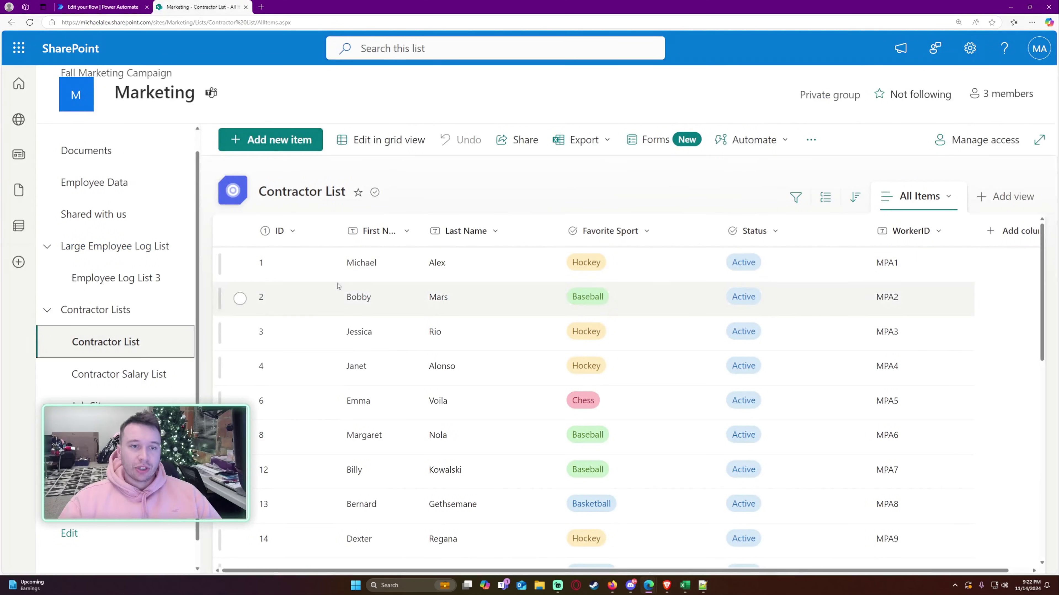
{"action": "scroll", "coordinate": [409, 289], "scroll_direction": "down", "scroll_amount": 5}
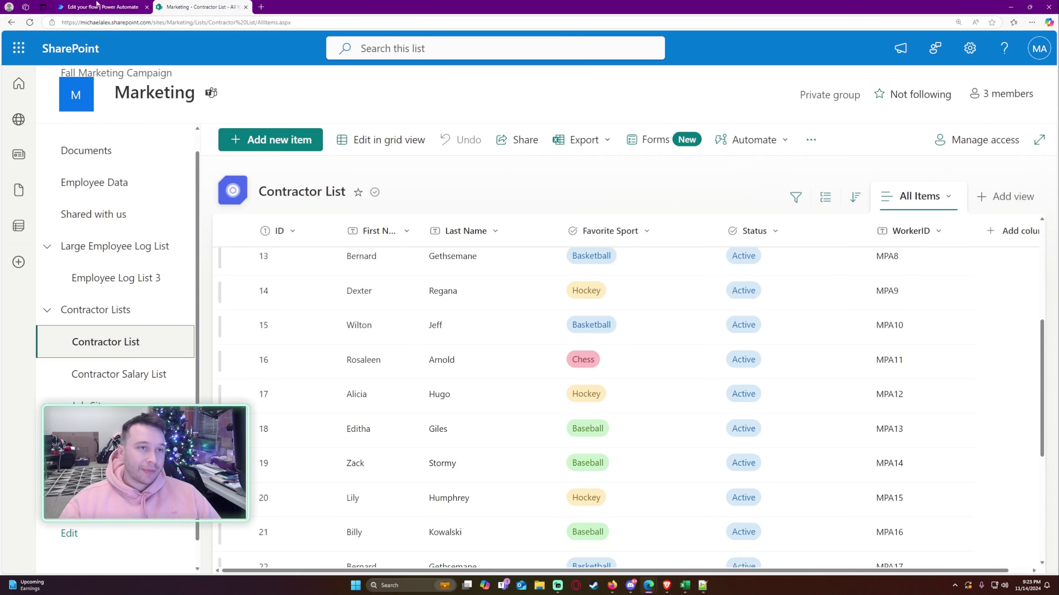
{"action": "left_click", "coordinate": [97, 5]}
{"action": "left_click", "coordinate": [350, 193]}
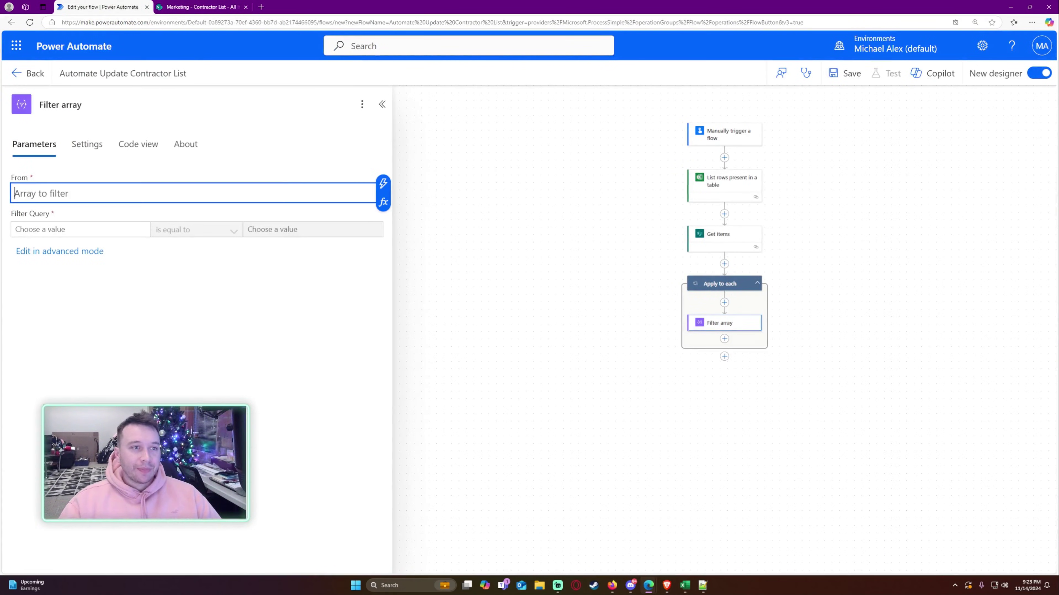
{"action": "left_click", "coordinate": [384, 183]}
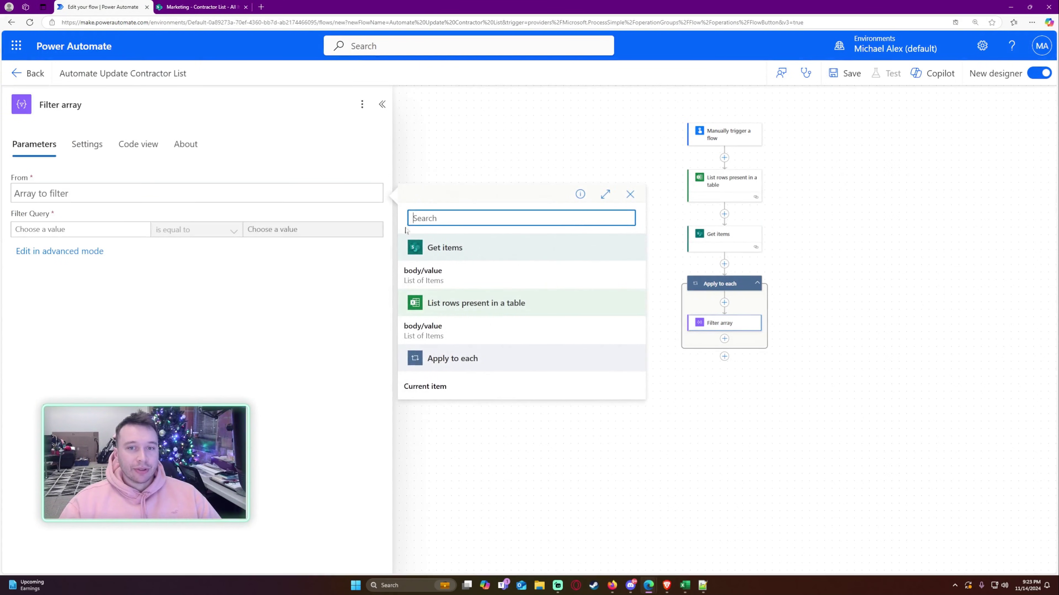
{"action": "left_click", "coordinate": [463, 277]}
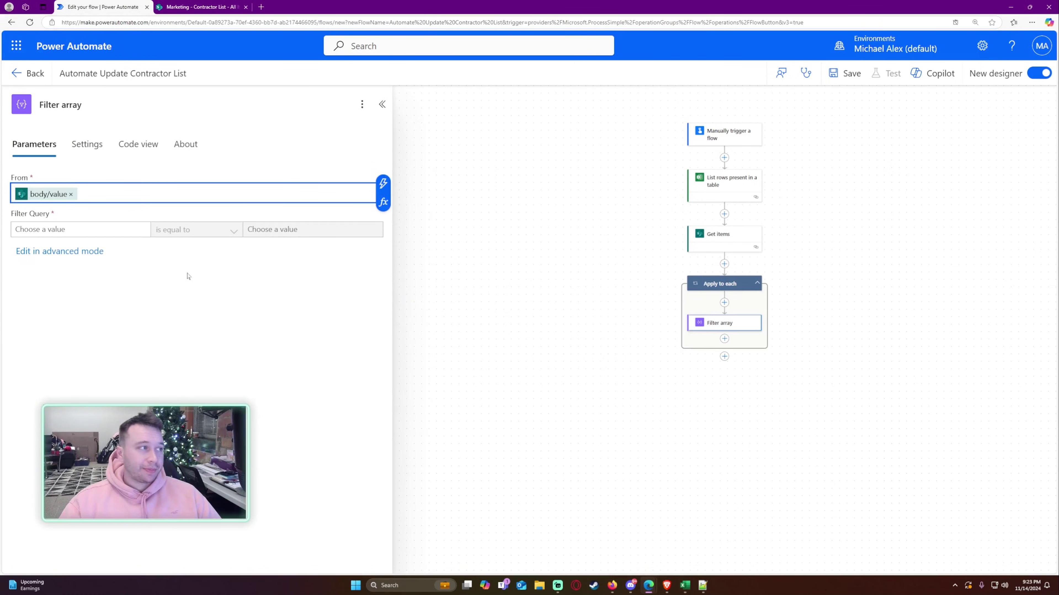
Step: Set the first value of the Filter array query to WorkerID from Get items, searching the dynamic content for "work"
{"action": "left_click", "coordinate": [137, 231]}
{"action": "left_click", "coordinate": [5, 220]}
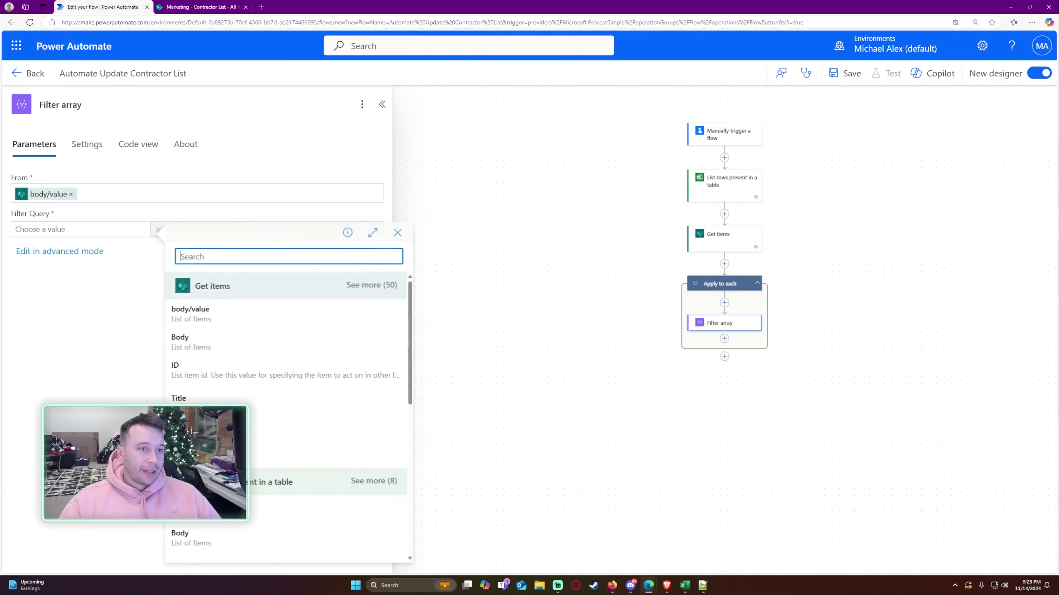
{"action": "left_click", "coordinate": [348, 287]}
{"action": "scroll", "coordinate": [307, 298], "scroll_direction": "down", "scroll_amount": 5}
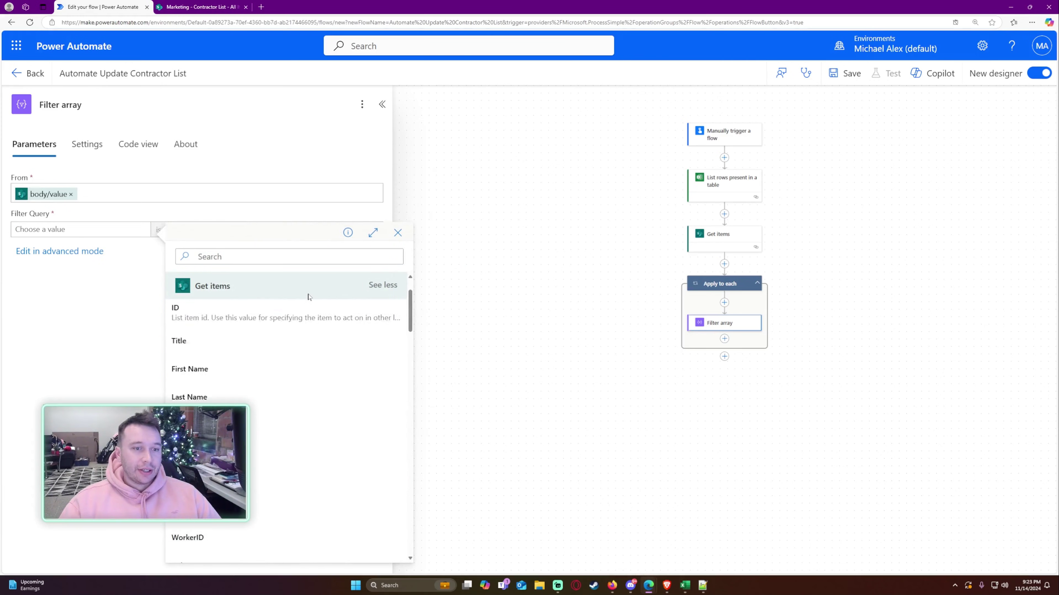
{"action": "scroll", "coordinate": [283, 294], "scroll_direction": "up", "scroll_amount": 5}
{"action": "left_click", "coordinate": [288, 256]}
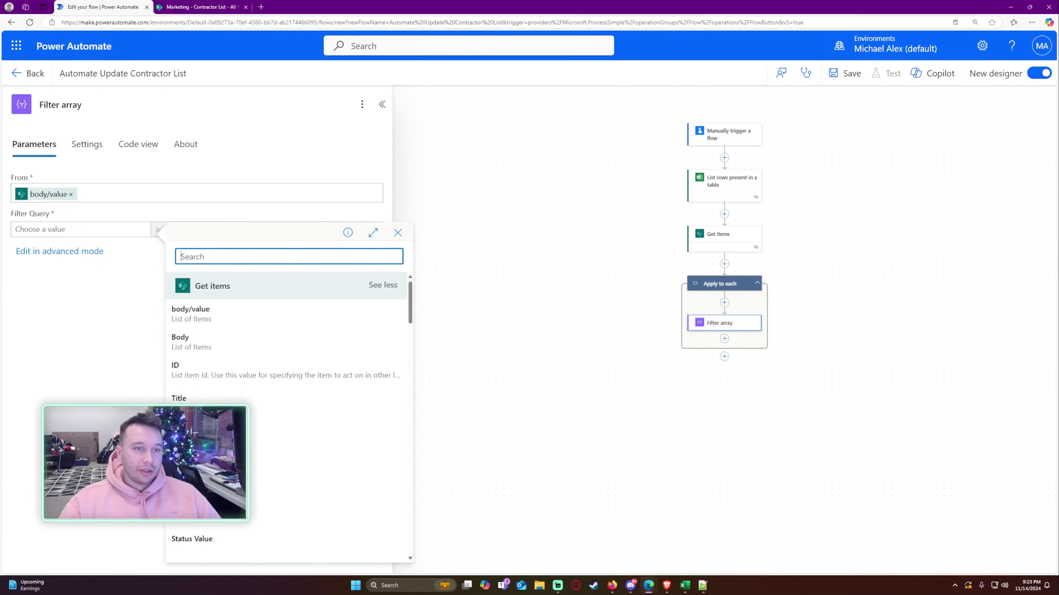
{"action": "type", "text": "work"}
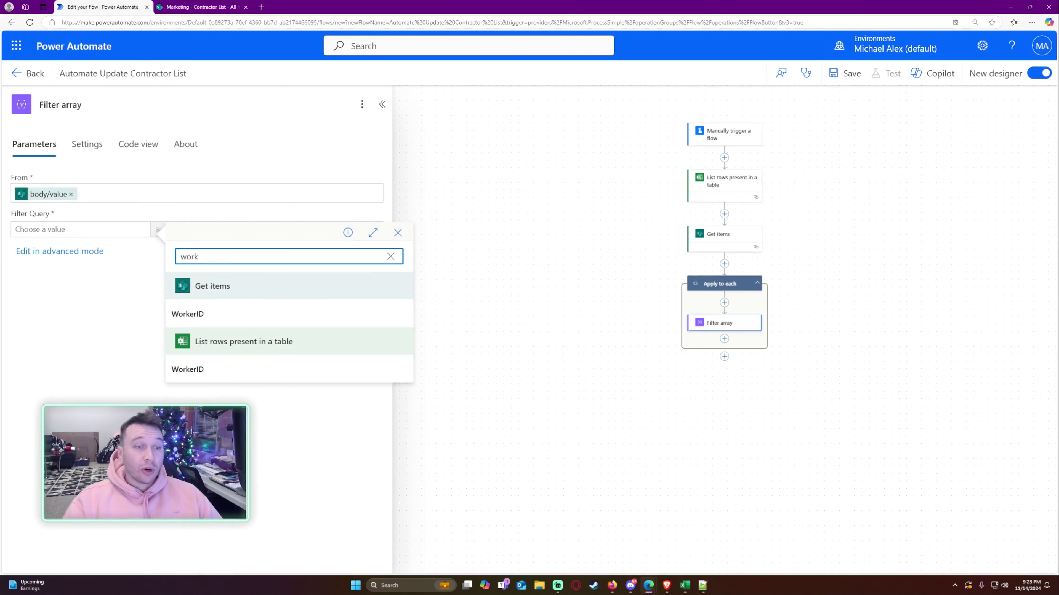
{"action": "left_click", "coordinate": [246, 314]}
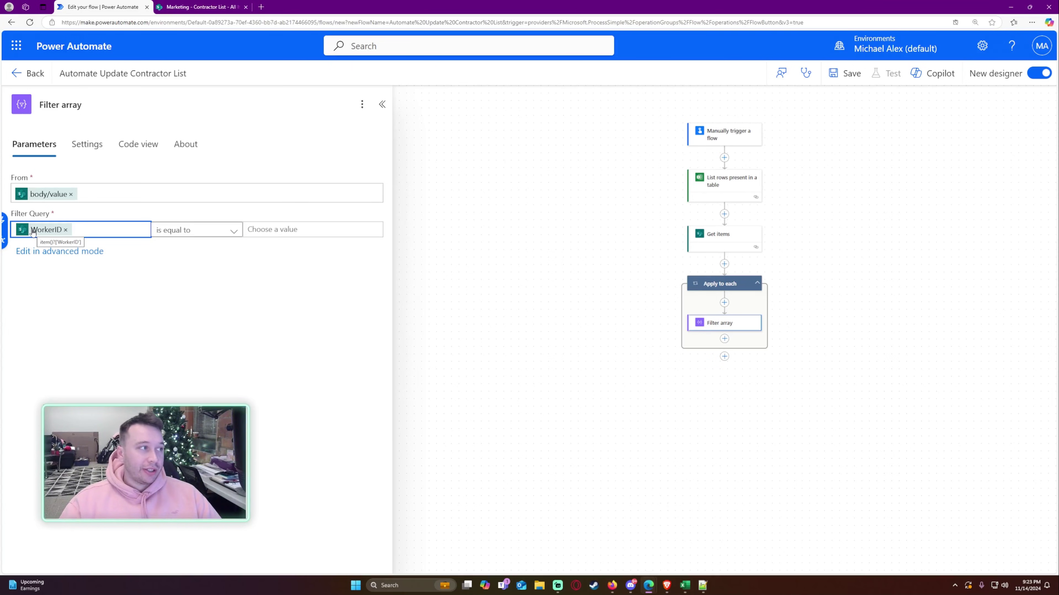
Step: Try WorkerID from List rows present in a table as the second value of the Filter array query
{"action": "key", "text": "ctrl+plus"}
{"action": "key", "text": "ctrl+plus"}
{"action": "key", "text": "ctrl+plus"}
{"action": "key", "text": "ctrl+minus"}
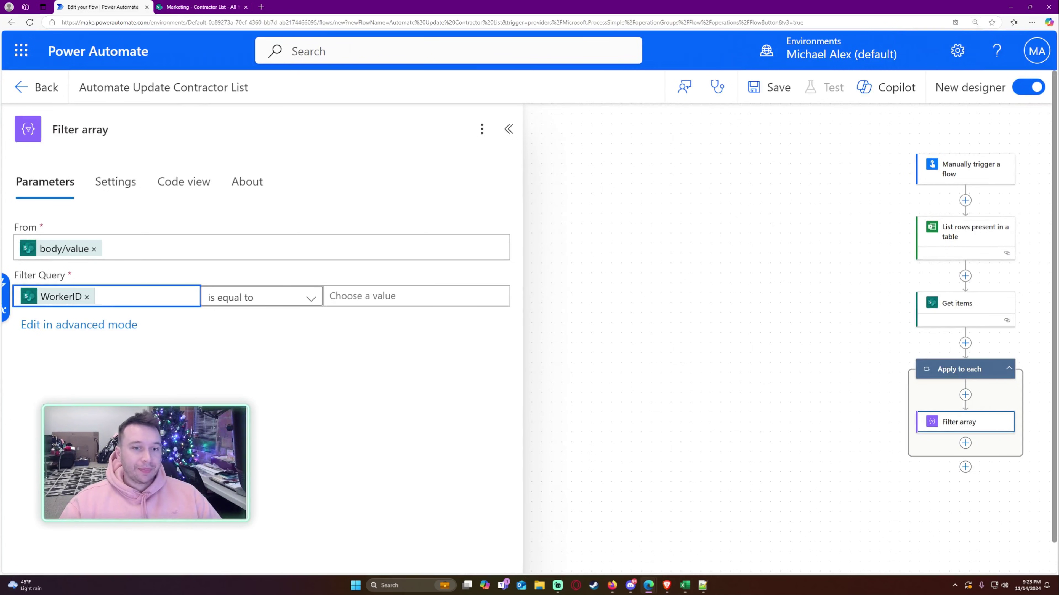
{"action": "key", "text": "ctrl+minus"}
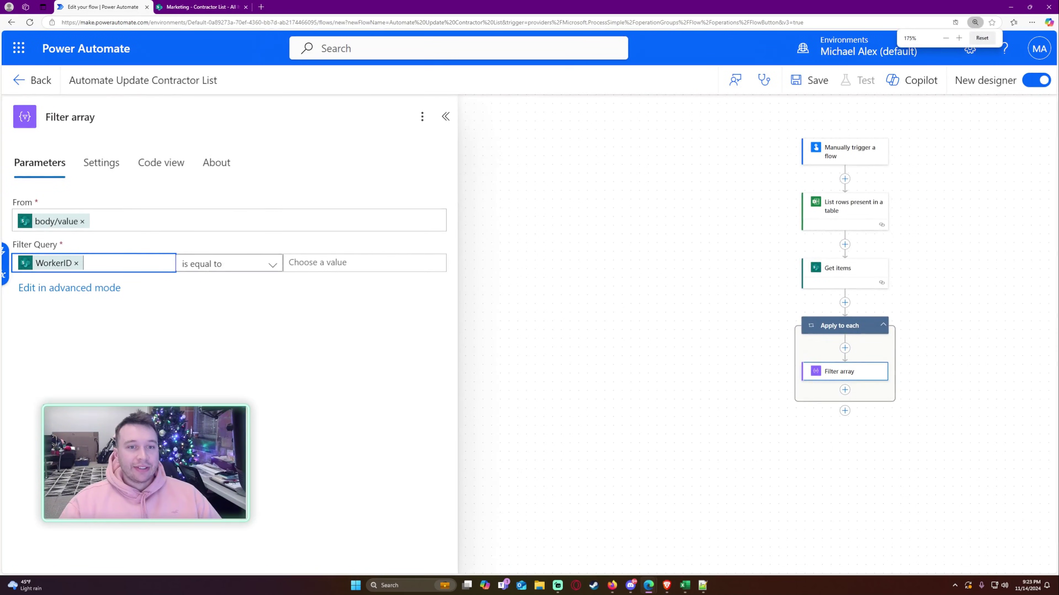
{"action": "left_click", "coordinate": [367, 263]}
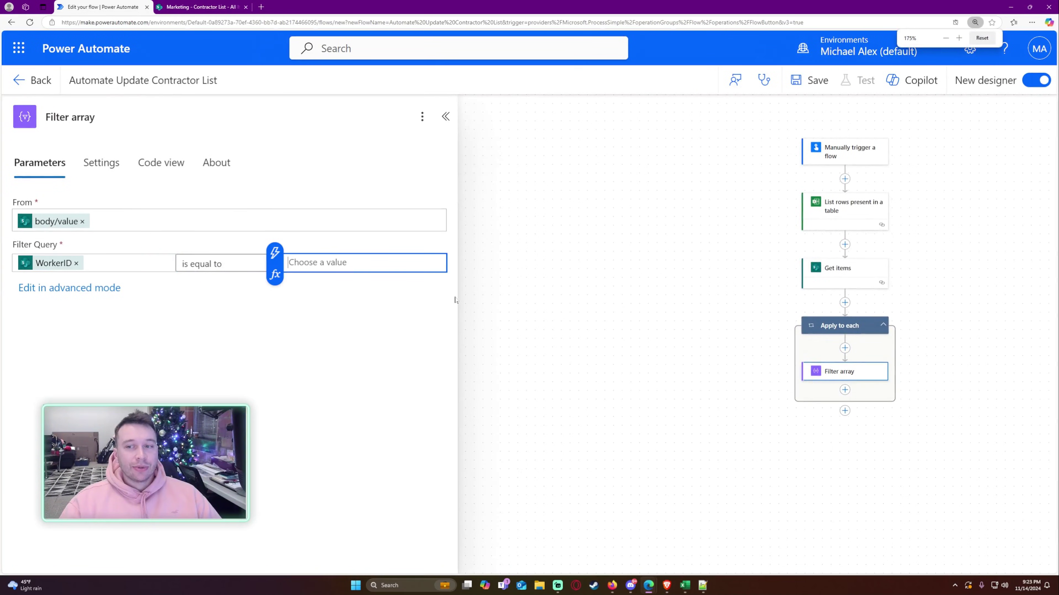
{"action": "left_click", "coordinate": [838, 322]}
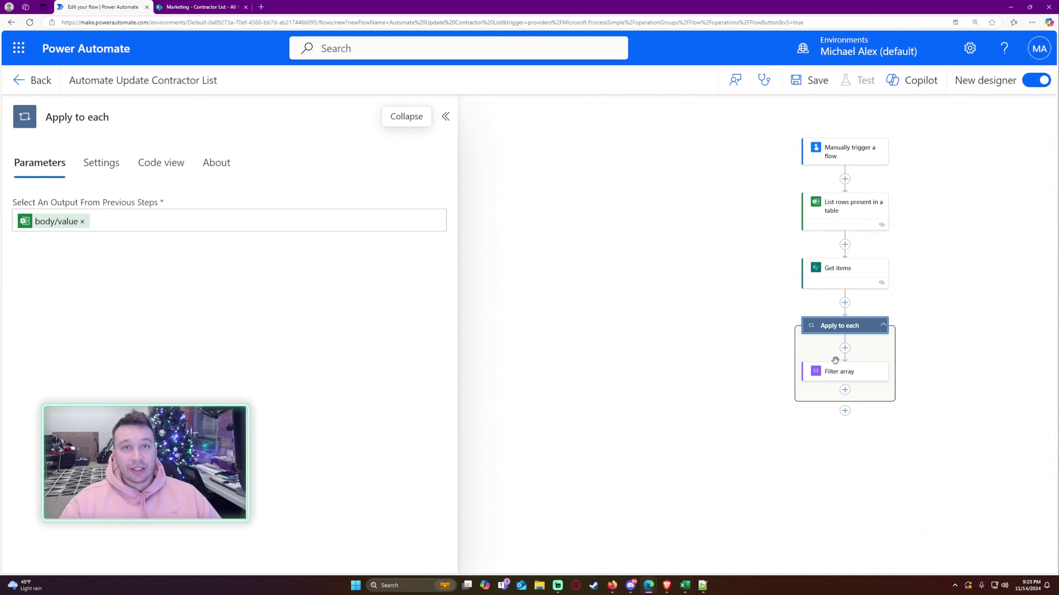
{"action": "left_click", "coordinate": [839, 371]}
{"action": "left_click", "coordinate": [292, 262]}
{"action": "left_click", "coordinate": [275, 252]}
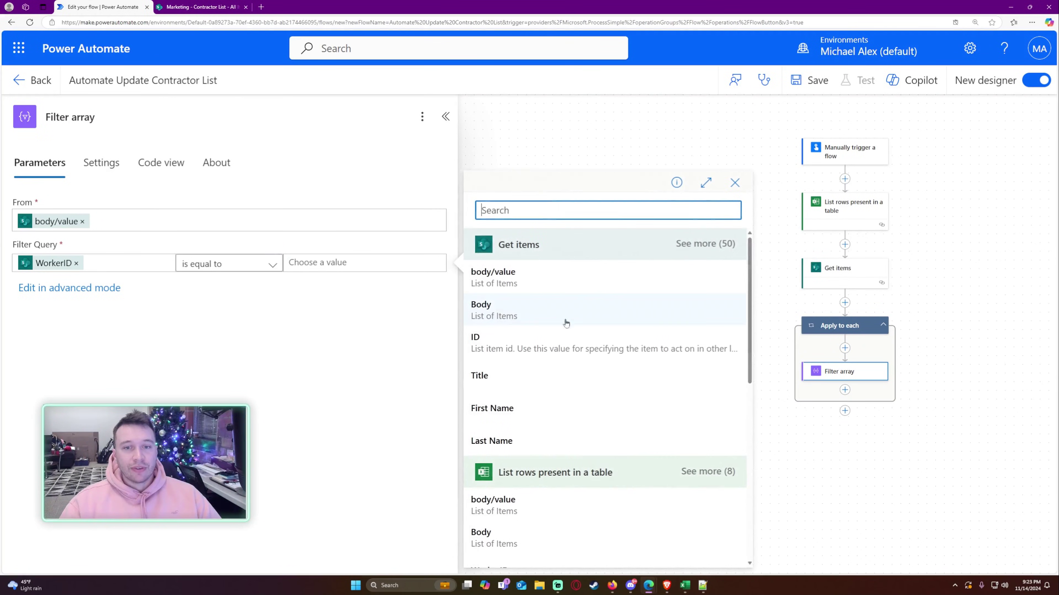
{"action": "scroll", "coordinate": [632, 359], "scroll_direction": "down", "scroll_amount": 5}
{"action": "scroll", "coordinate": [634, 355], "scroll_direction": "up", "scroll_amount": 1}
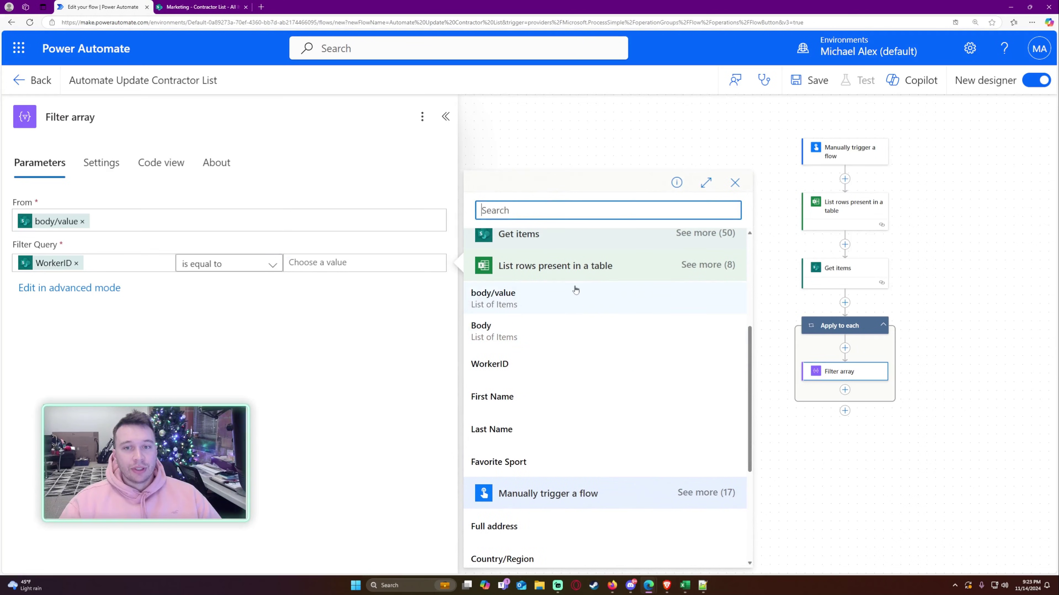
{"action": "left_click", "coordinate": [710, 266]}
{"action": "scroll", "coordinate": [603, 333], "scroll_direction": "down", "scroll_amount": 1}
{"action": "left_click", "coordinate": [563, 321]}
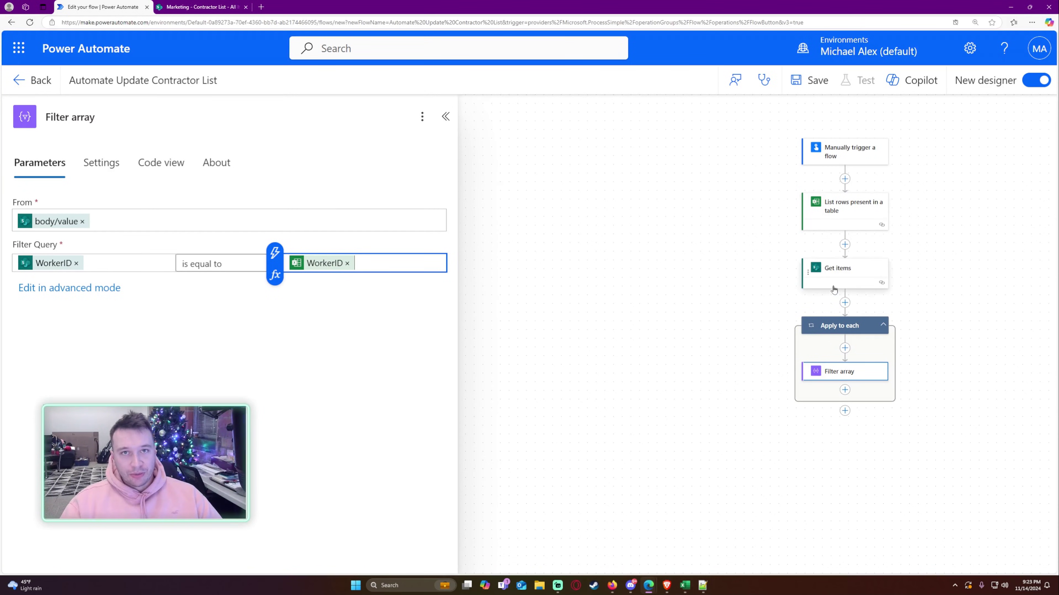
{"action": "left_click", "coordinate": [347, 263]}
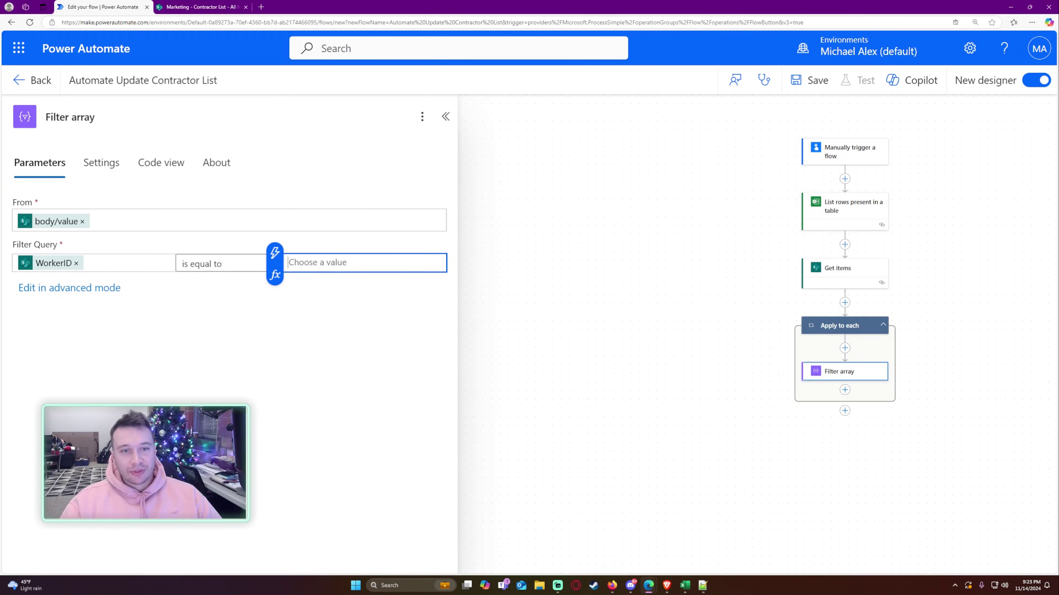
Step: Start an expression for the second value of the Filter array query with Current item from Apply to each, followed by ?['']
{"action": "left_click", "coordinate": [276, 274]}
{"action": "scroll", "coordinate": [618, 497], "scroll_direction": "down", "scroll_amount": 15}
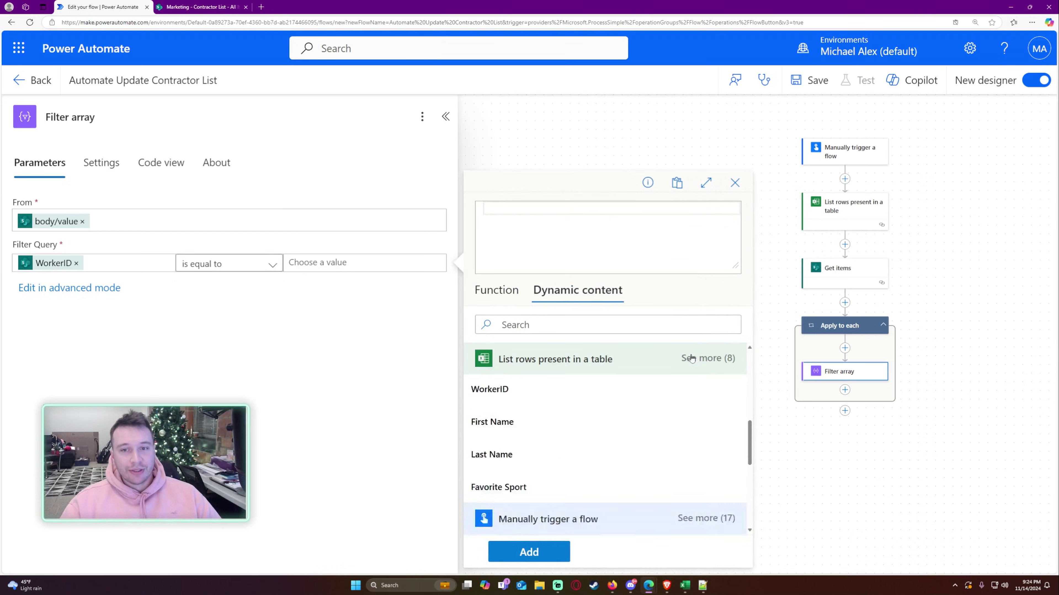
{"action": "left_click", "coordinate": [589, 522]}
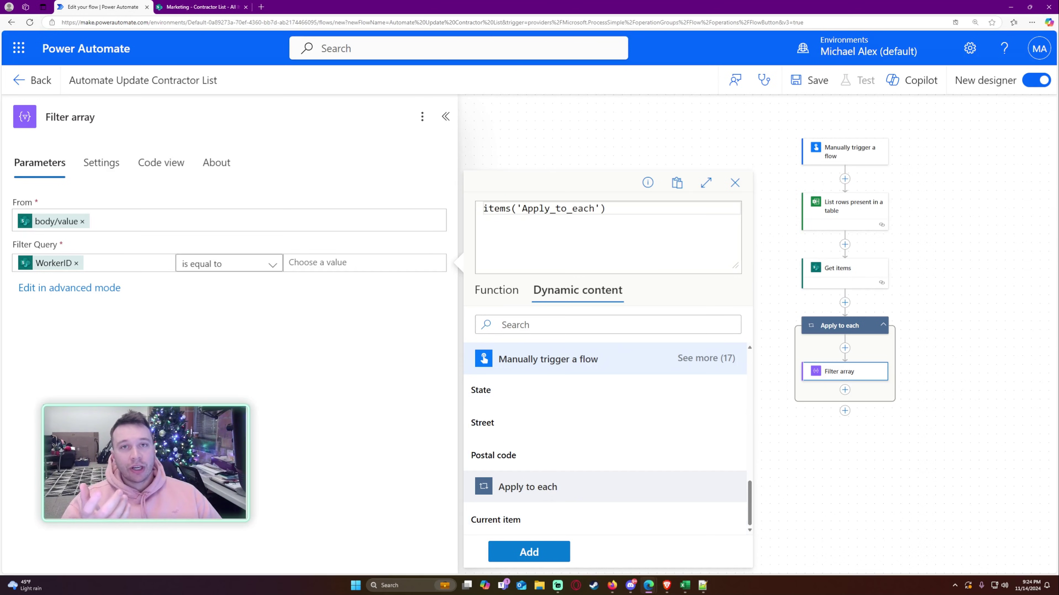
{"action": "type", "text": "?"}
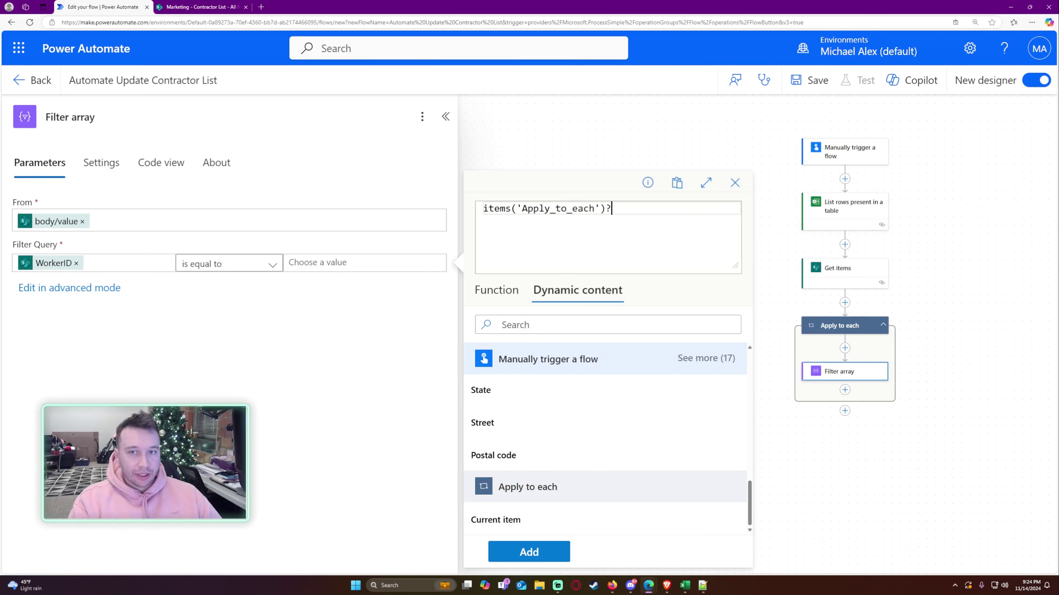
{"action": "type", "text": "["}
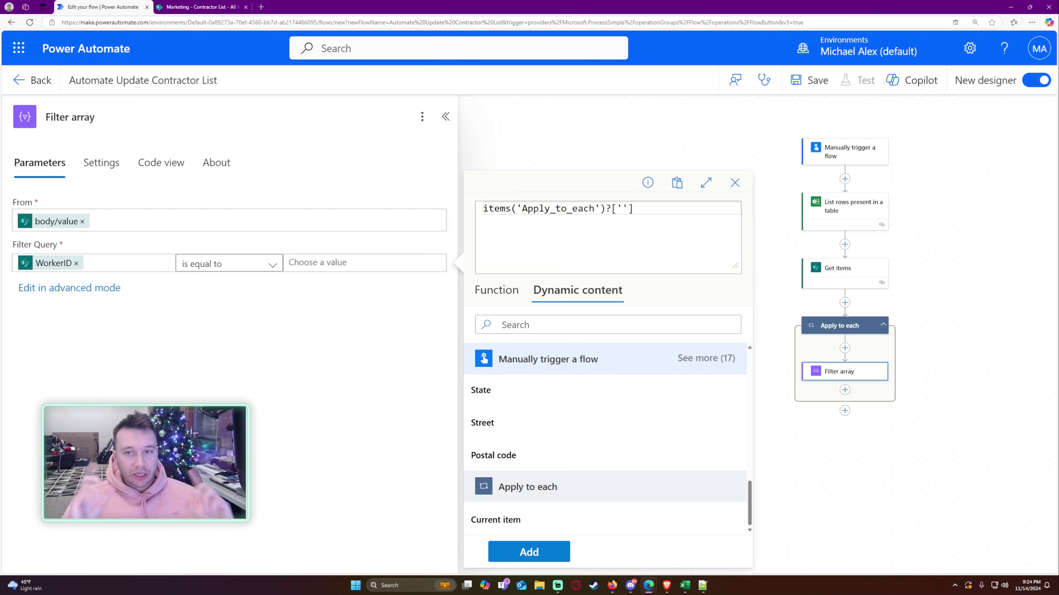
Step: Copy the WorkerID header from the Excel table into the expression's quotes and add items('Apply_to_each')?['WorkerID'] to the filter query
{"action": "key", "text": "alt+Tab"}
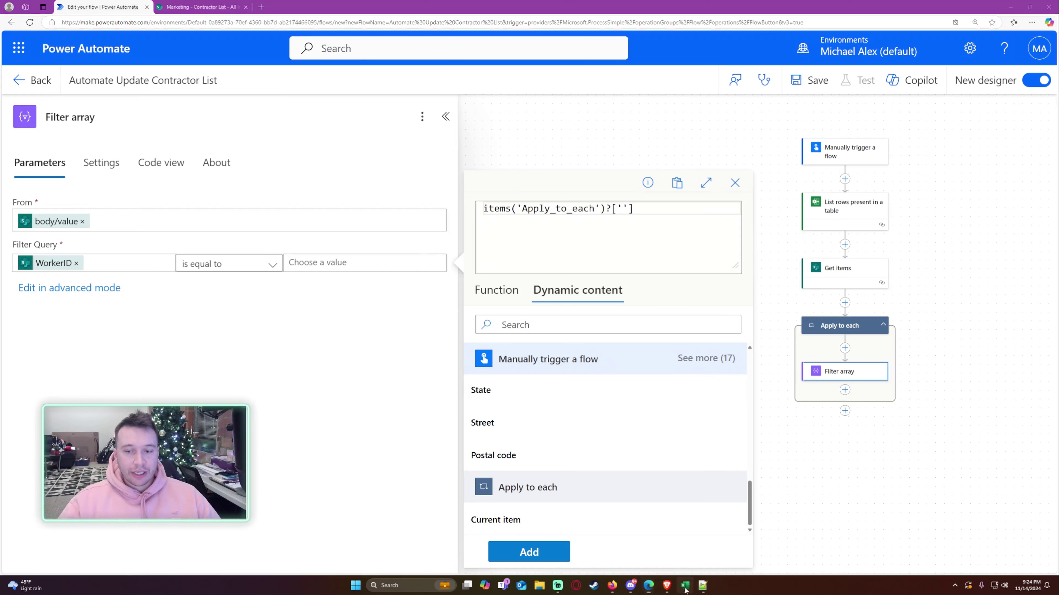
{"action": "left_click", "coordinate": [236, 192]}
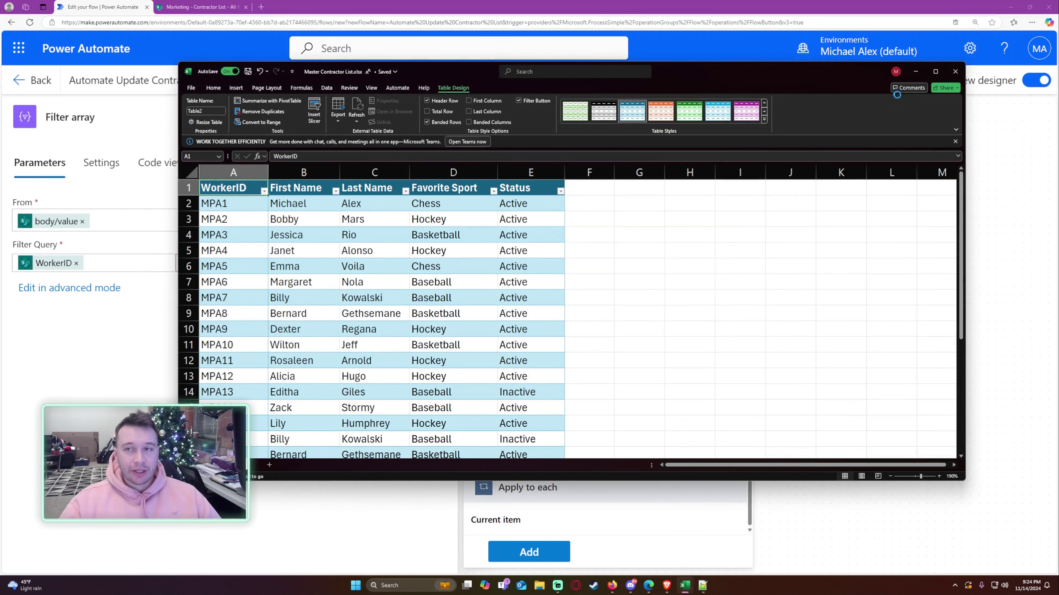
{"action": "key", "text": "ctrl+c"}
{"action": "key", "text": "alt+Tab"}
{"action": "key", "text": "ctrl+v"}
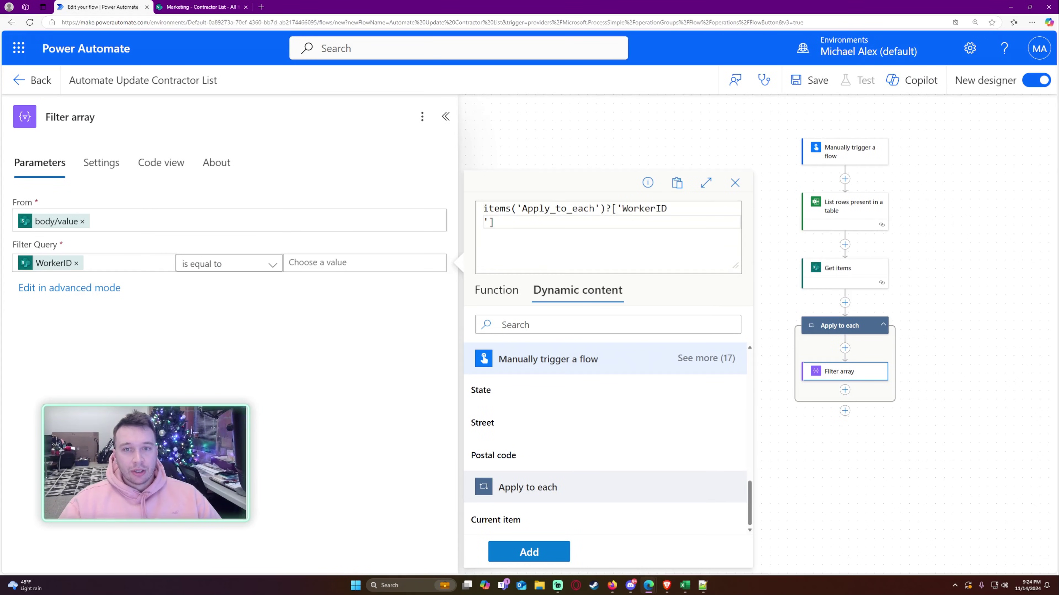
{"action": "key", "text": "BackSpace"}
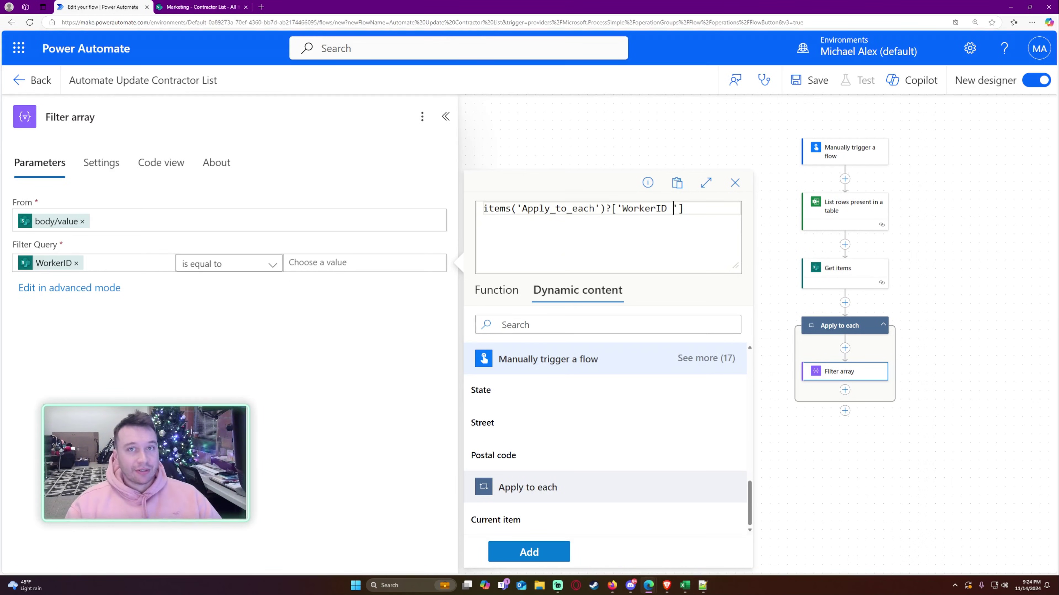
{"action": "key", "text": "BackSpace"}
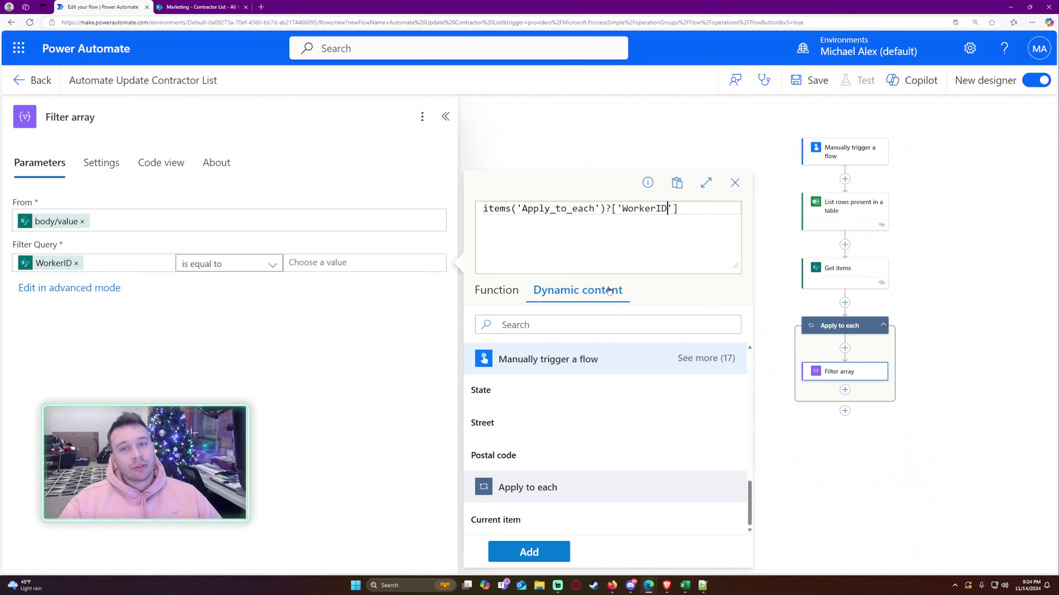
{"action": "left_click", "coordinate": [551, 550]}
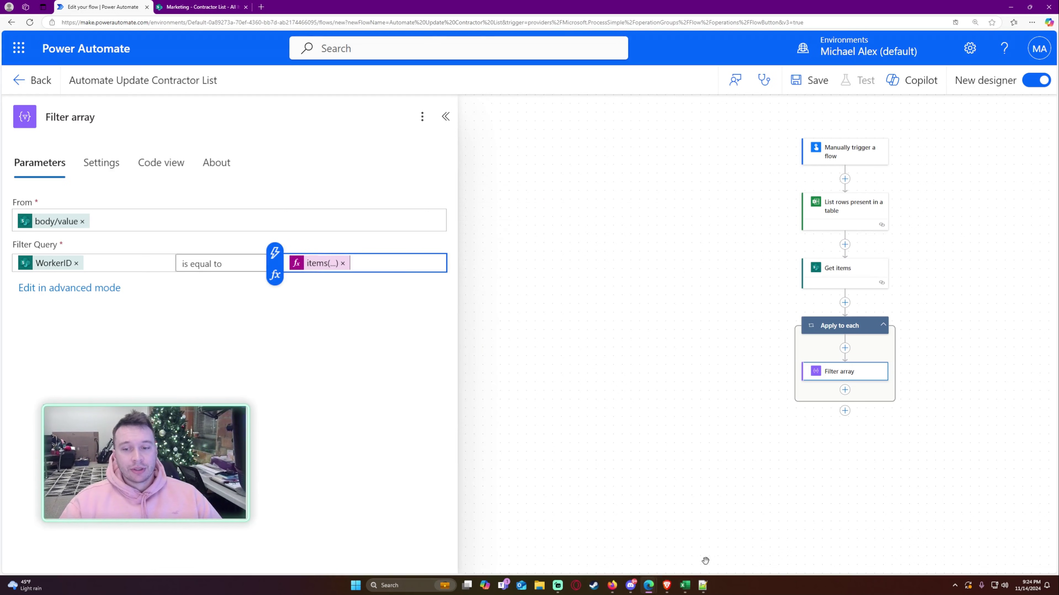
Step: Check the worker IDs in the Excel table, and add a Condition after Filter array inside the Apply to each loop
{"action": "left_click", "coordinate": [685, 585]}
{"action": "left_click", "coordinate": [226, 241]}
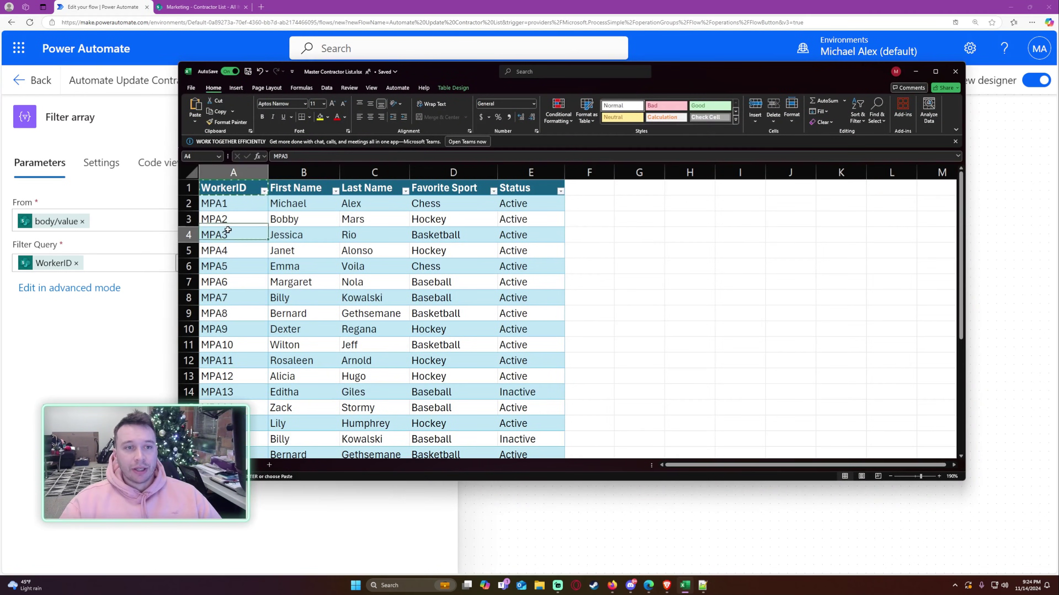
{"action": "key", "text": "alt+Tab"}
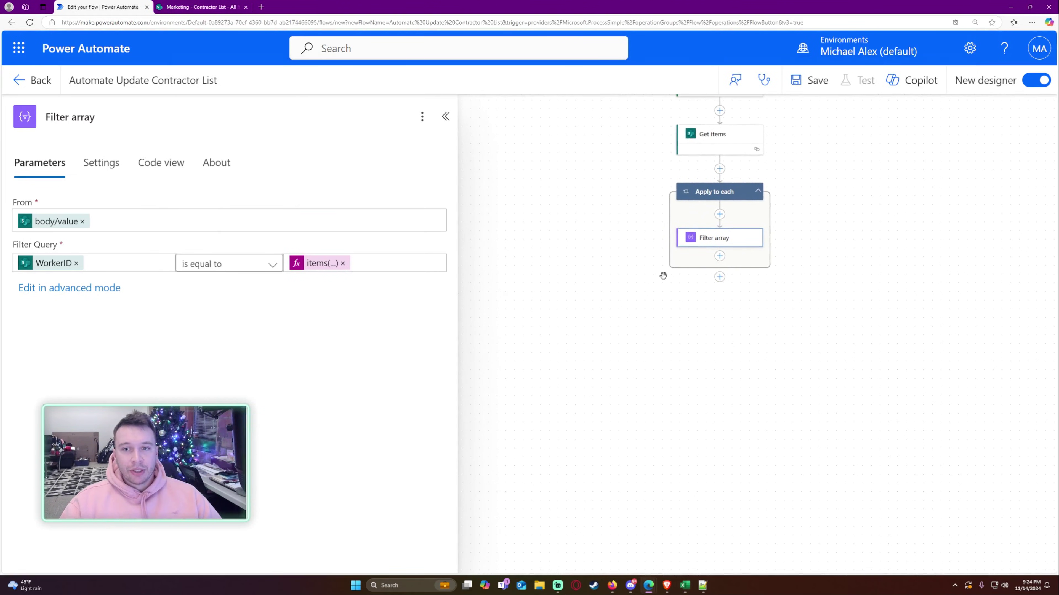
{"action": "left_click", "coordinate": [688, 263]}
{"action": "left_click", "coordinate": [714, 264]}
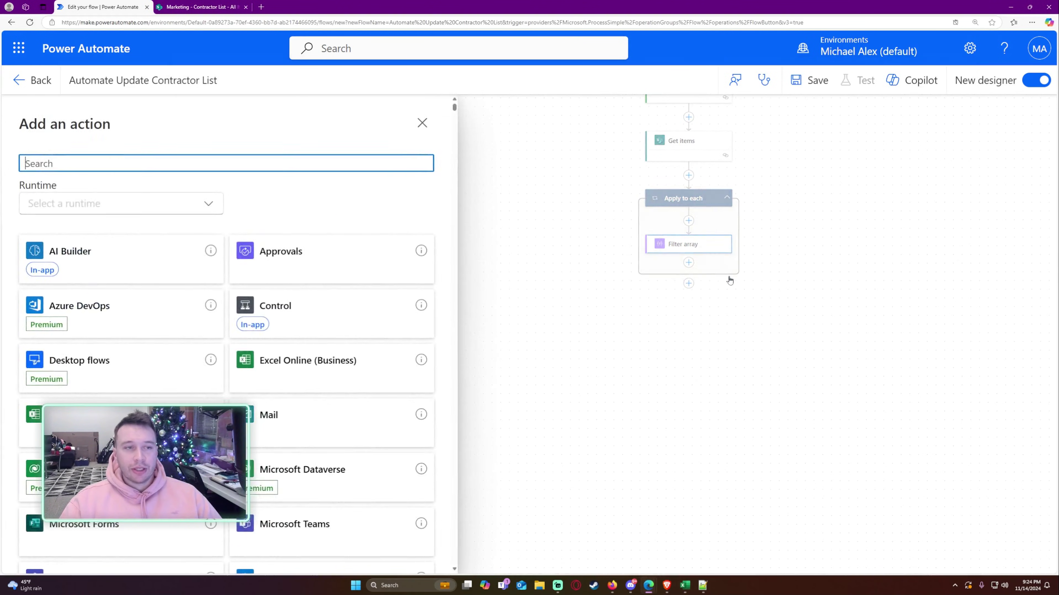
{"action": "type", "text": "condition"}
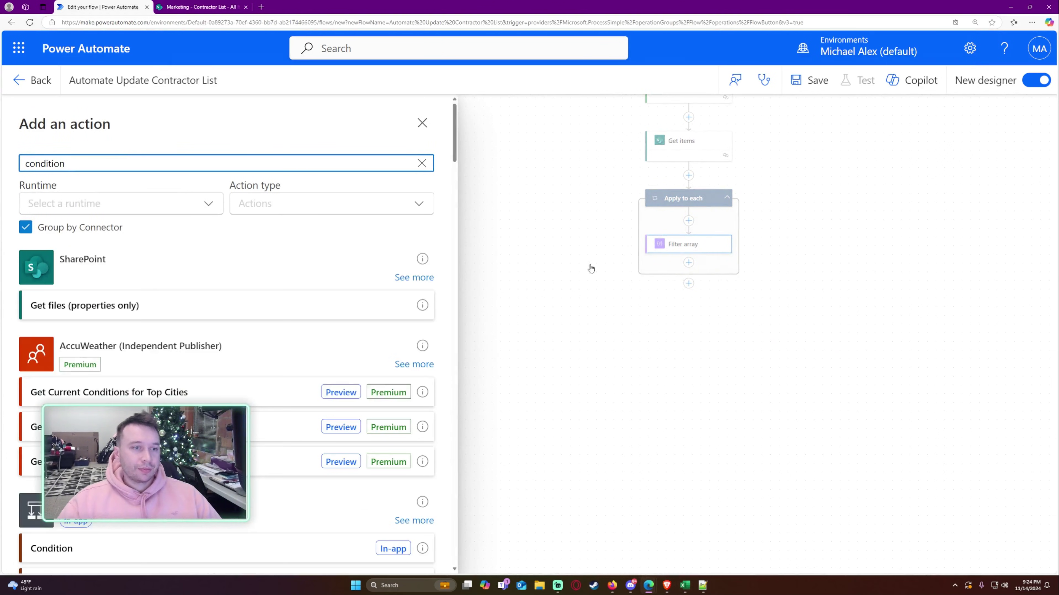
{"action": "left_click", "coordinate": [194, 302]}
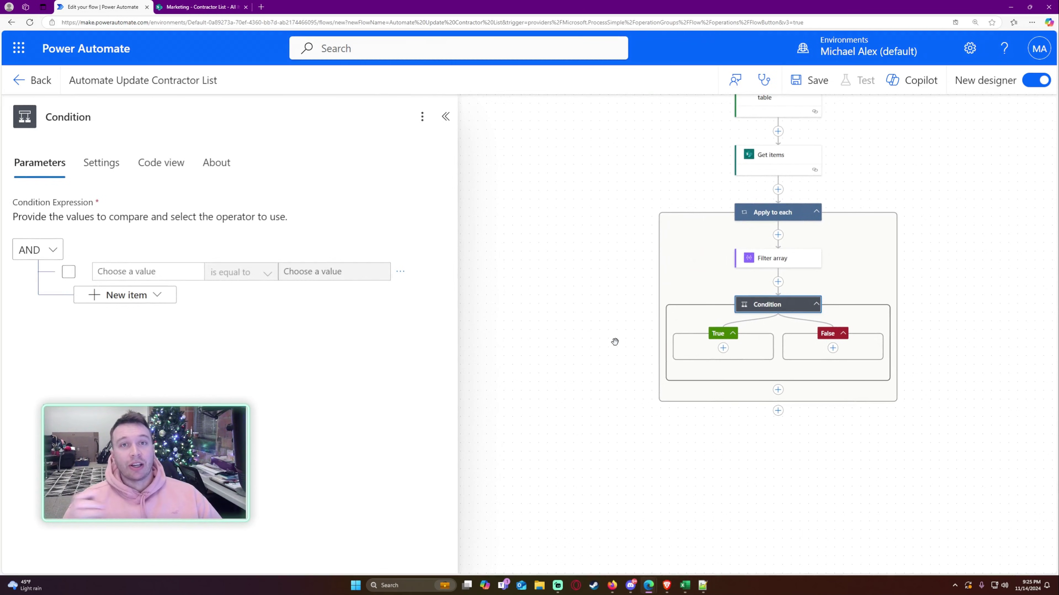
Step: Set the first value of the Condition to the expression length(body('Filter_array'))
{"action": "left_click", "coordinate": [151, 271]}
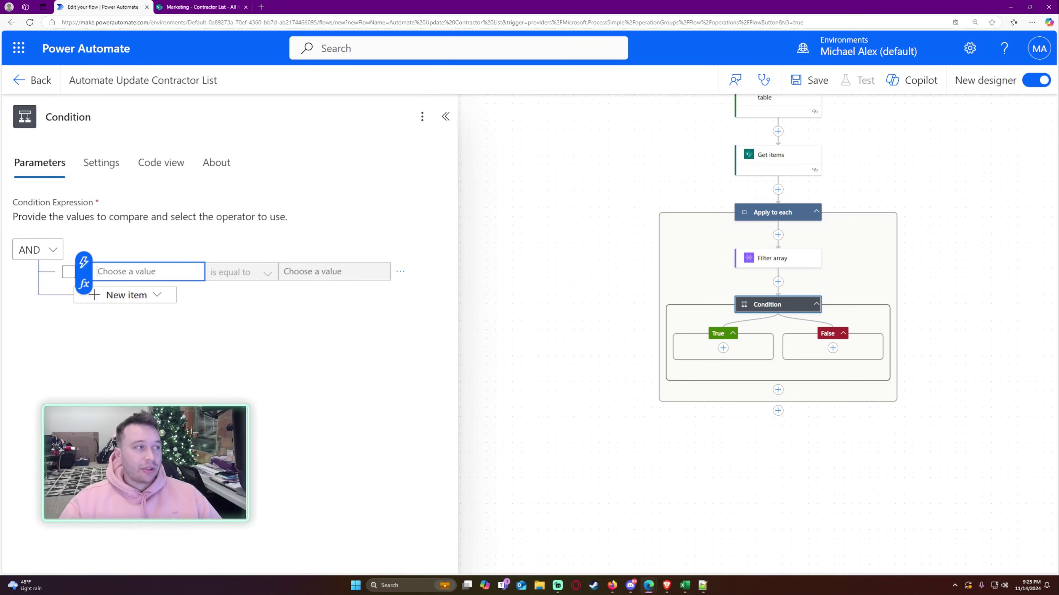
{"action": "left_click", "coordinate": [84, 284]}
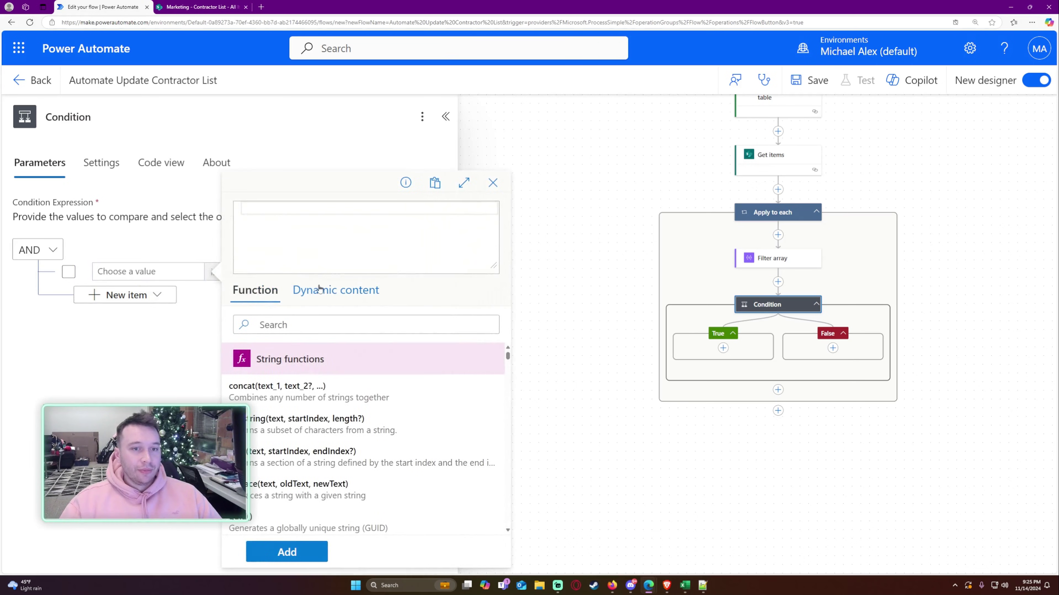
{"action": "left_click", "coordinate": [335, 290]}
{"action": "type", "text": "l"}
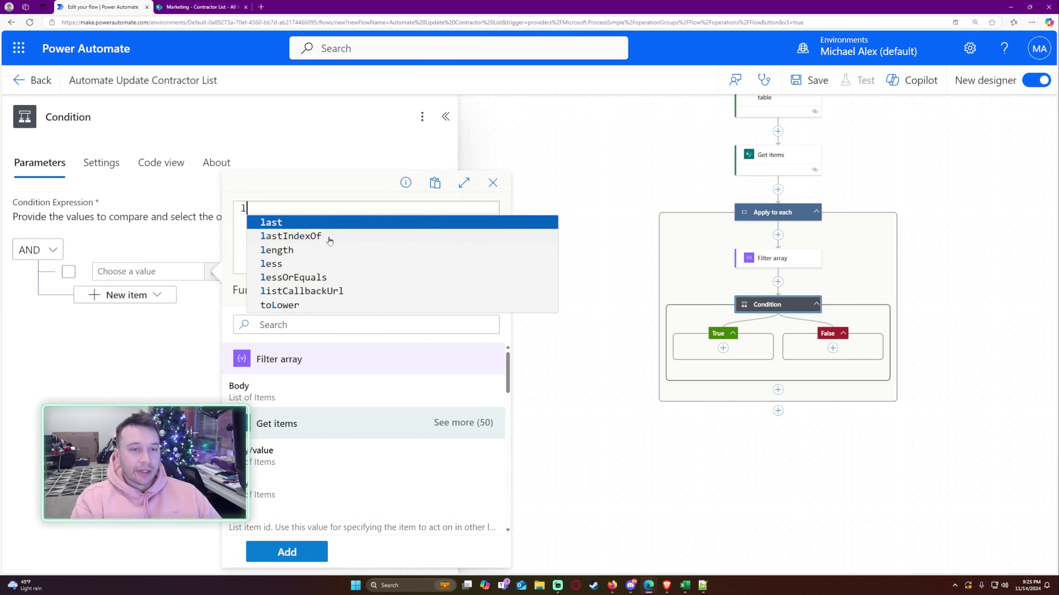
{"action": "type", "text": "ength("}
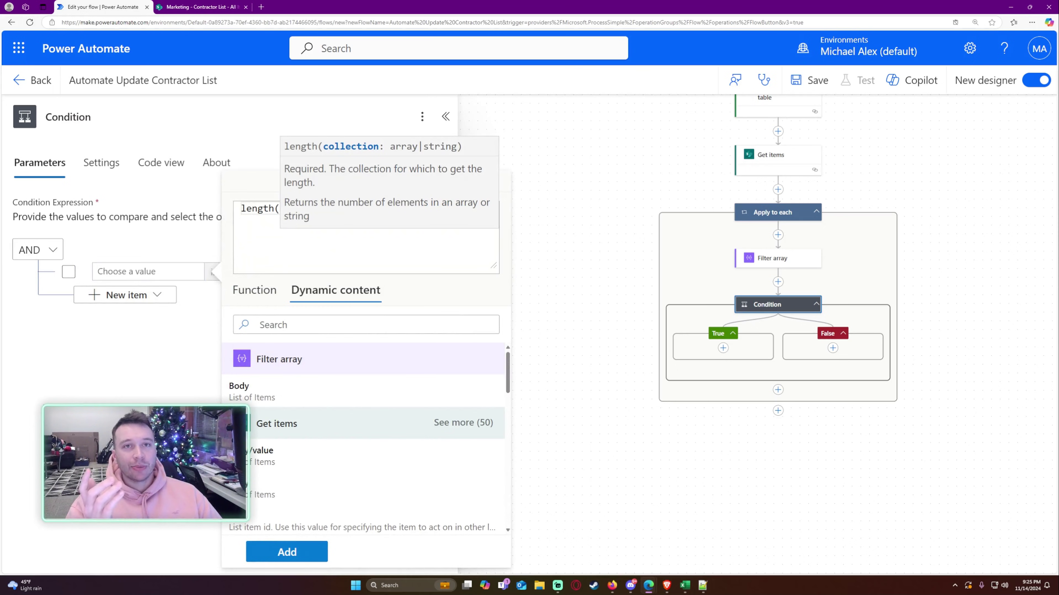
{"action": "key", "text": "ctrl+v"}
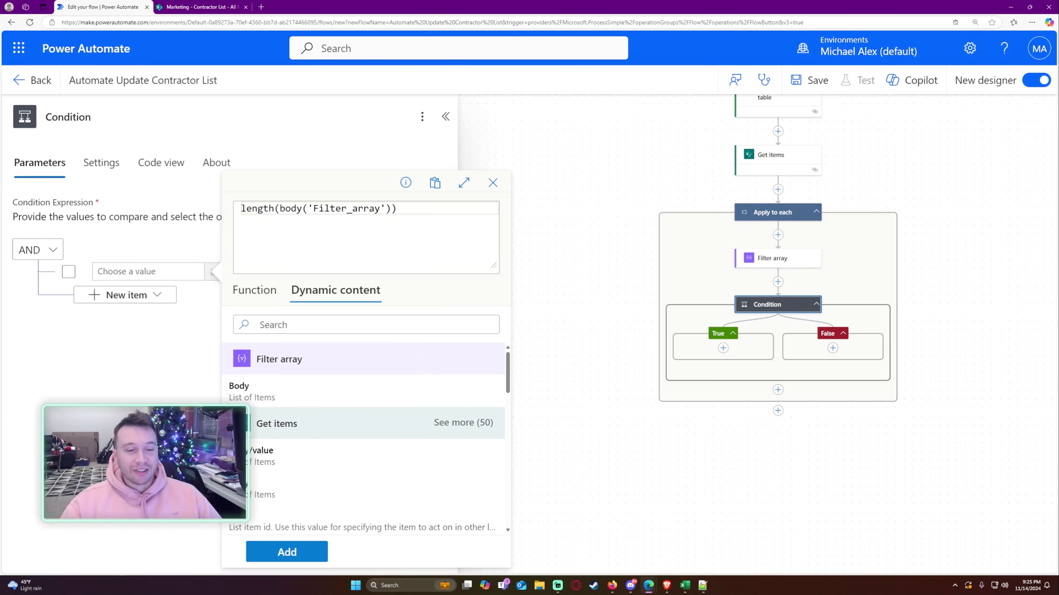
{"action": "left_click", "coordinate": [292, 550]}
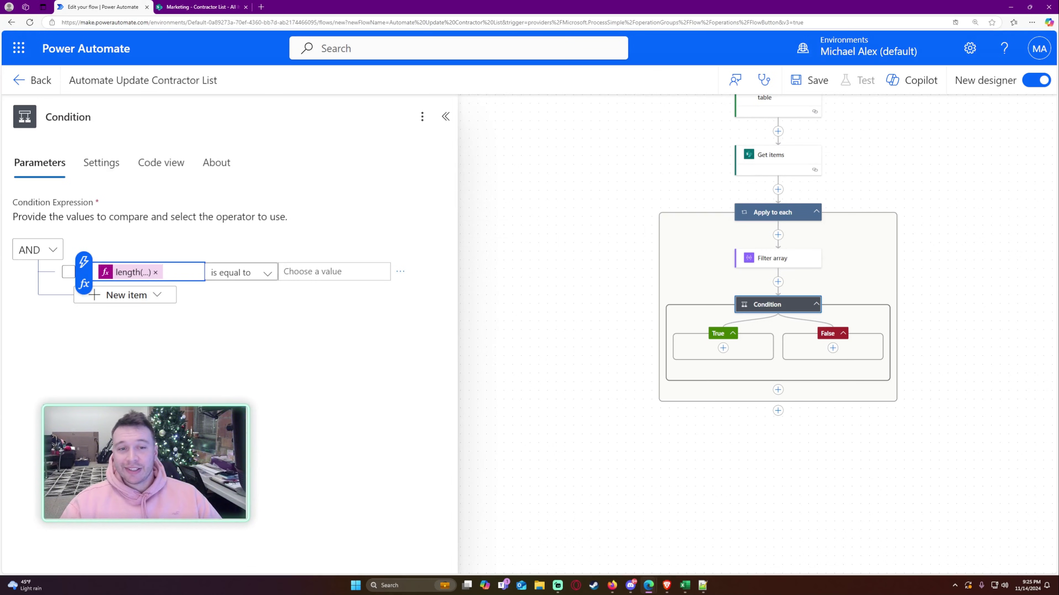
Step: Complete the Condition with the operator "is greater than" and the comparison value 0
{"action": "left_click", "coordinate": [330, 272]}
{"action": "type", "text": "0"}
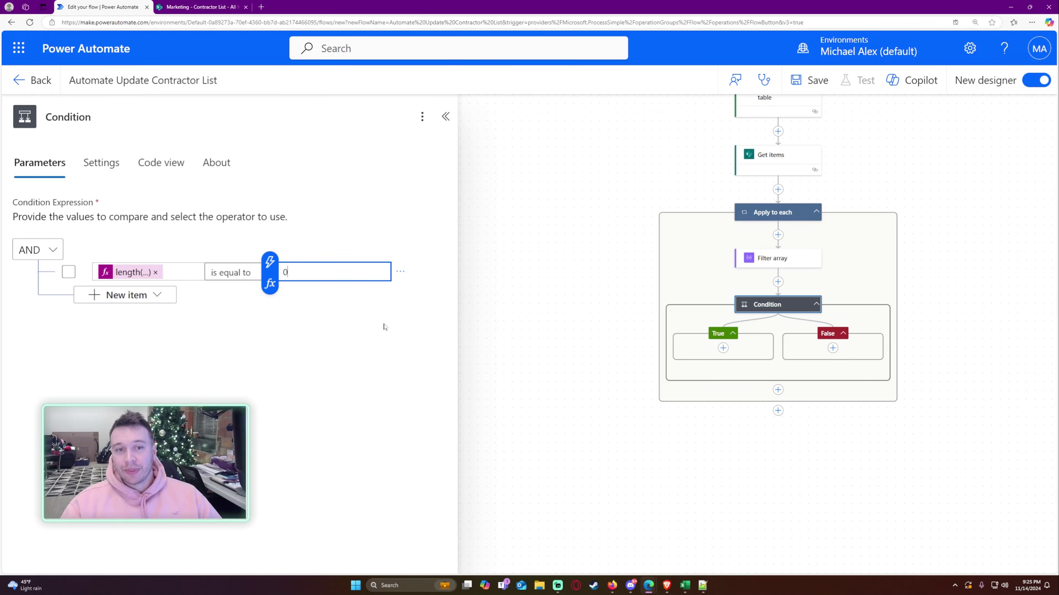
{"action": "left_click", "coordinate": [385, 330]}
{"action": "left_click", "coordinate": [267, 274]}
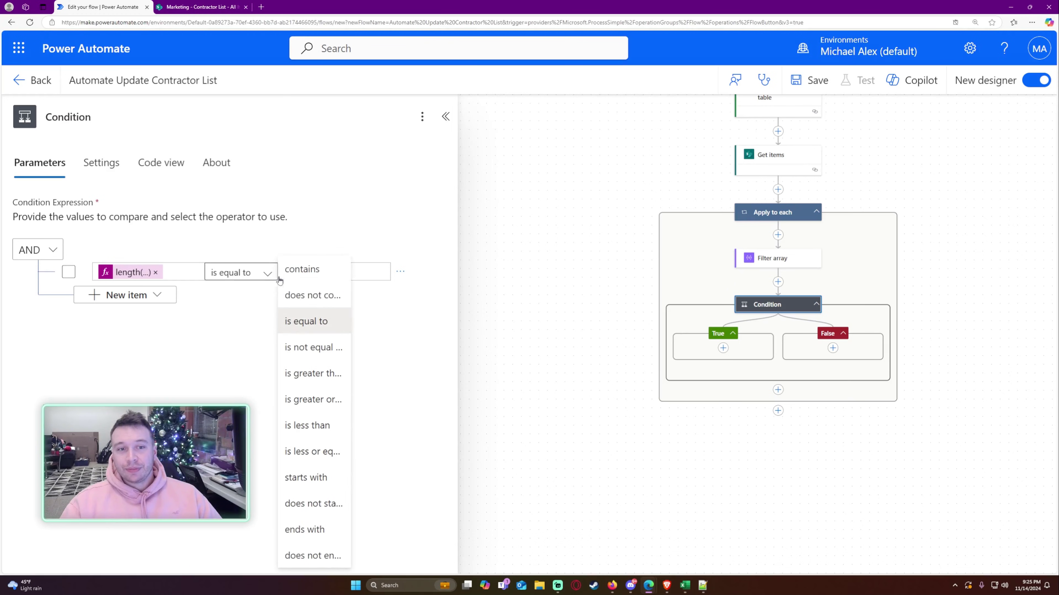
{"action": "left_click", "coordinate": [319, 377]}
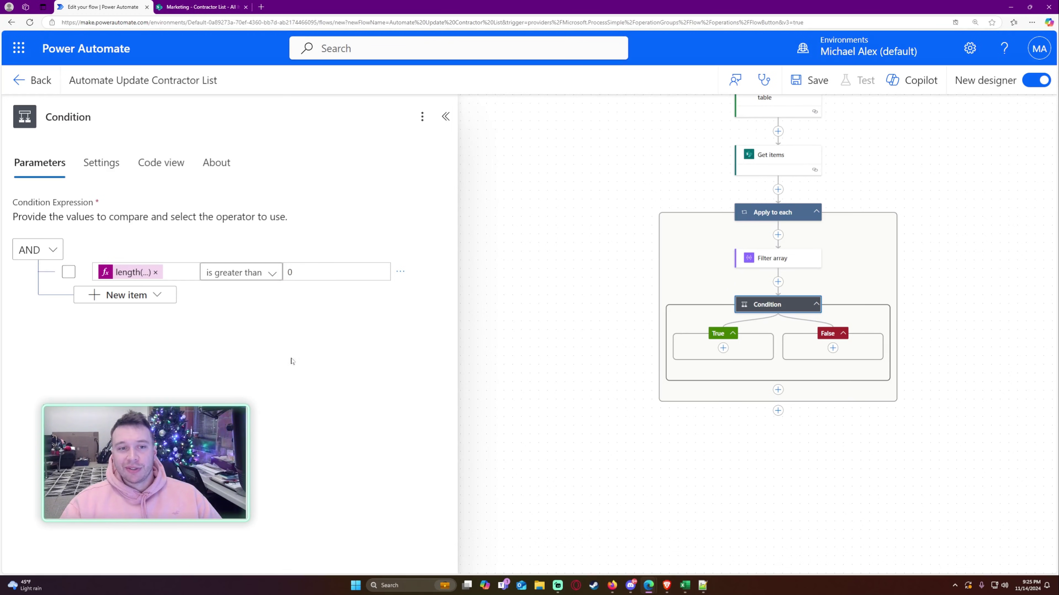
{"action": "left_click", "coordinate": [292, 273]}
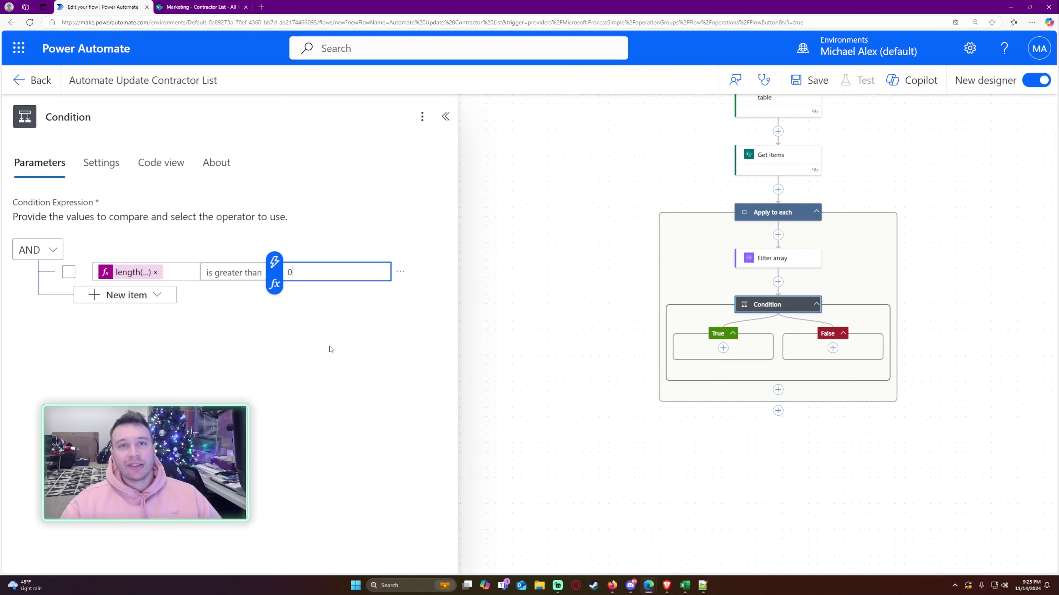
Step: Add a SharePoint Update item action to the True branch of the Condition
{"action": "left_click_drag", "start_coordinate": [580, 377], "coordinate": [552, 346]}
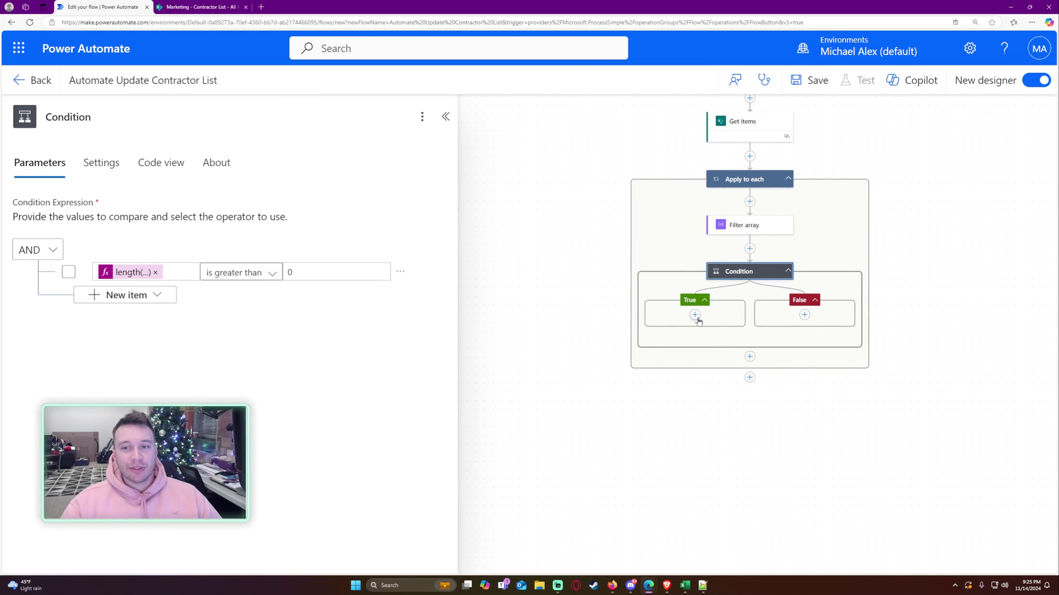
{"action": "left_click", "coordinate": [695, 315]}
{"action": "left_click", "coordinate": [751, 315]}
{"action": "type", "text": "upda"}
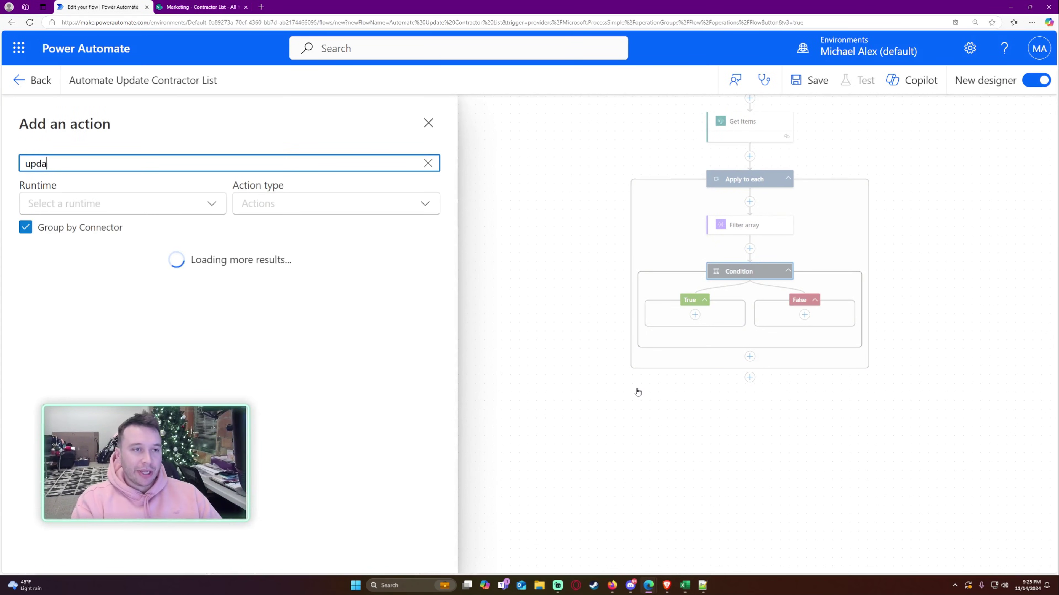
{"action": "type", "text": "te"}
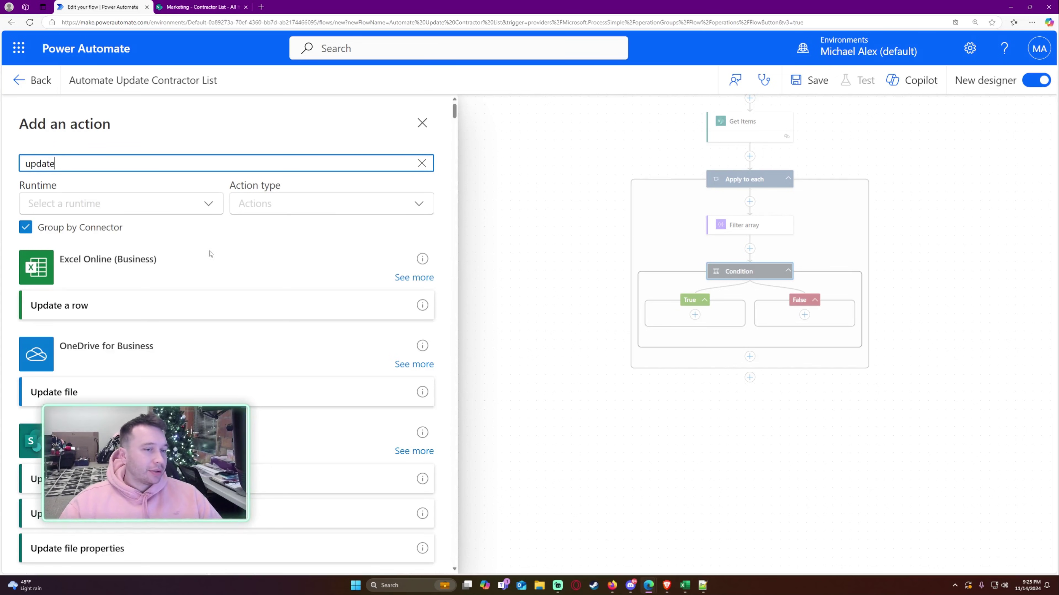
{"action": "left_click", "coordinate": [185, 323]}
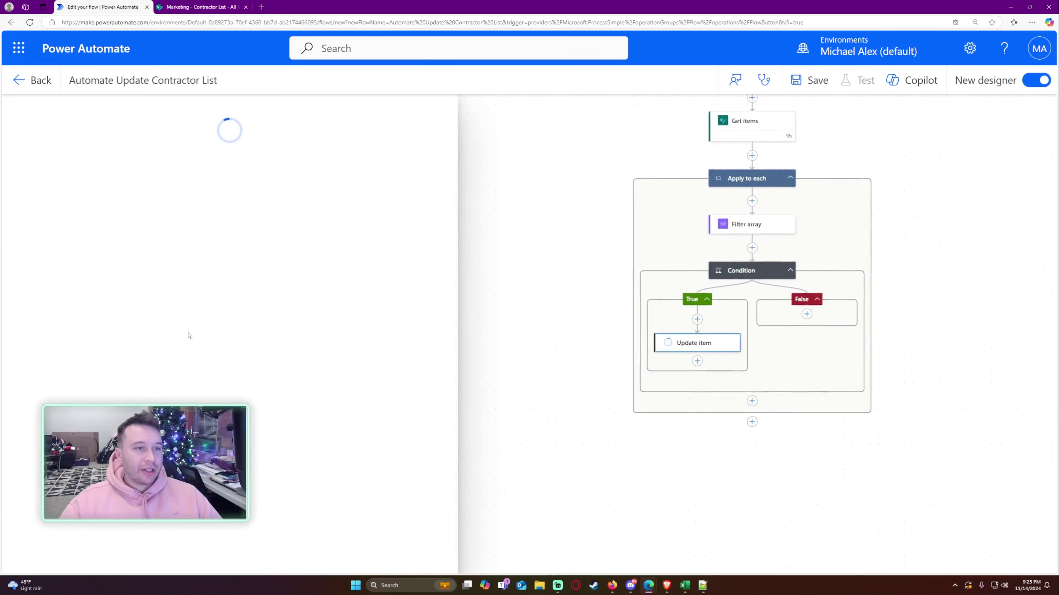
Step: Set the Update item action's site address to Marketing and its list name to Contractor List
{"action": "left_click", "coordinate": [240, 221]}
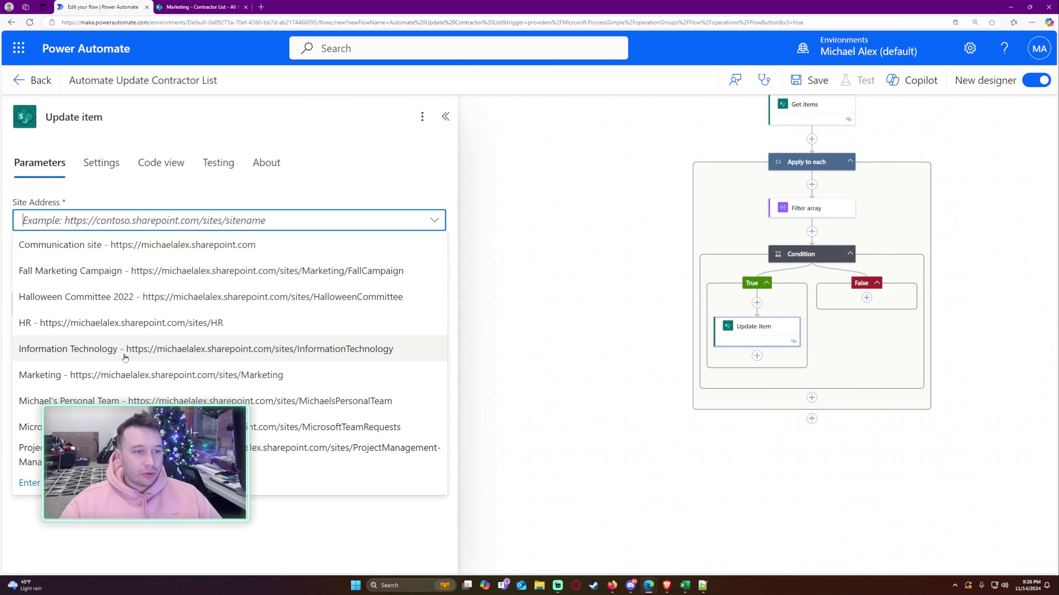
{"action": "left_click", "coordinate": [125, 375]}
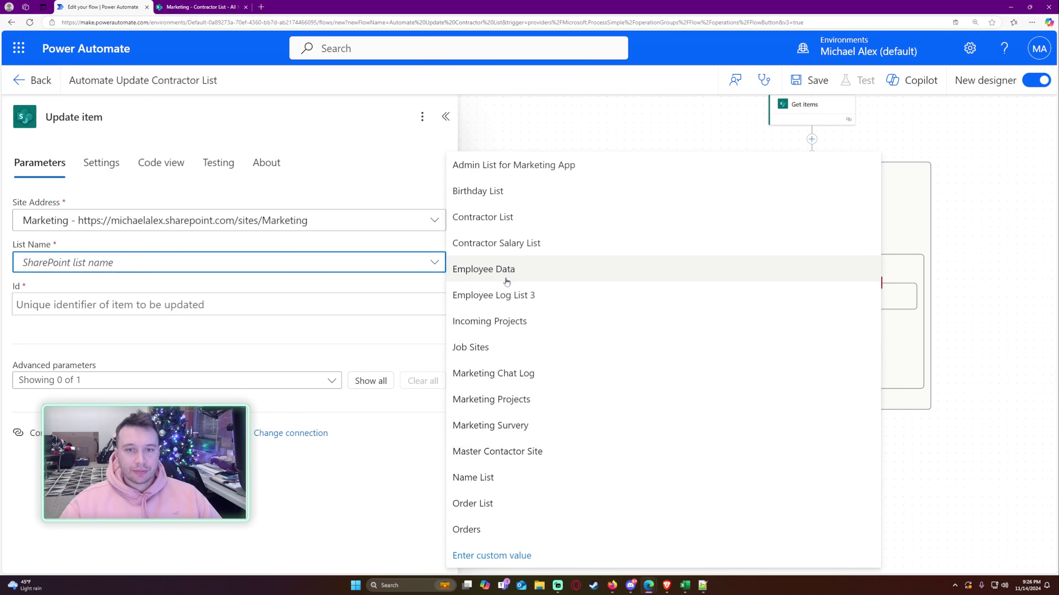
{"action": "left_click", "coordinate": [502, 220]}
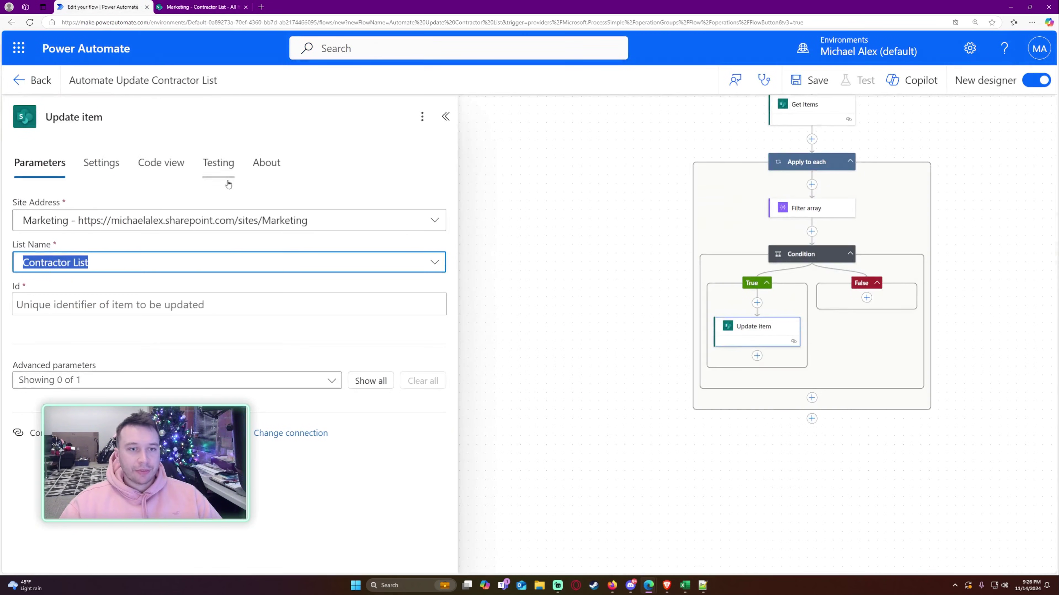
{"action": "left_click", "coordinate": [225, 304]}
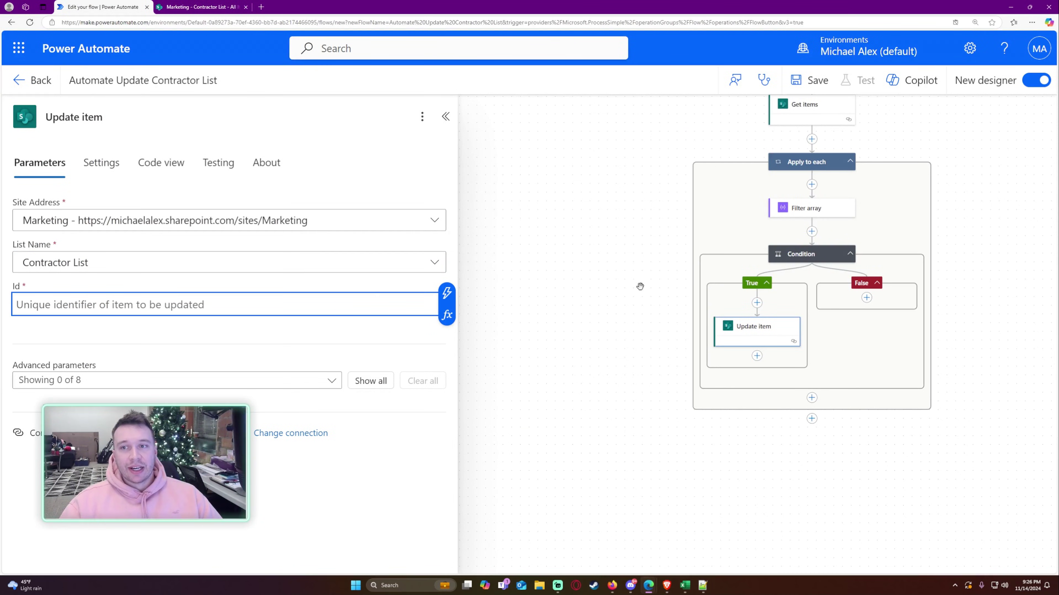
Step: Add an Apply to each over the Filter array's Body in the True branch and move Update item into that loop
{"action": "left_click", "coordinate": [795, 208]}
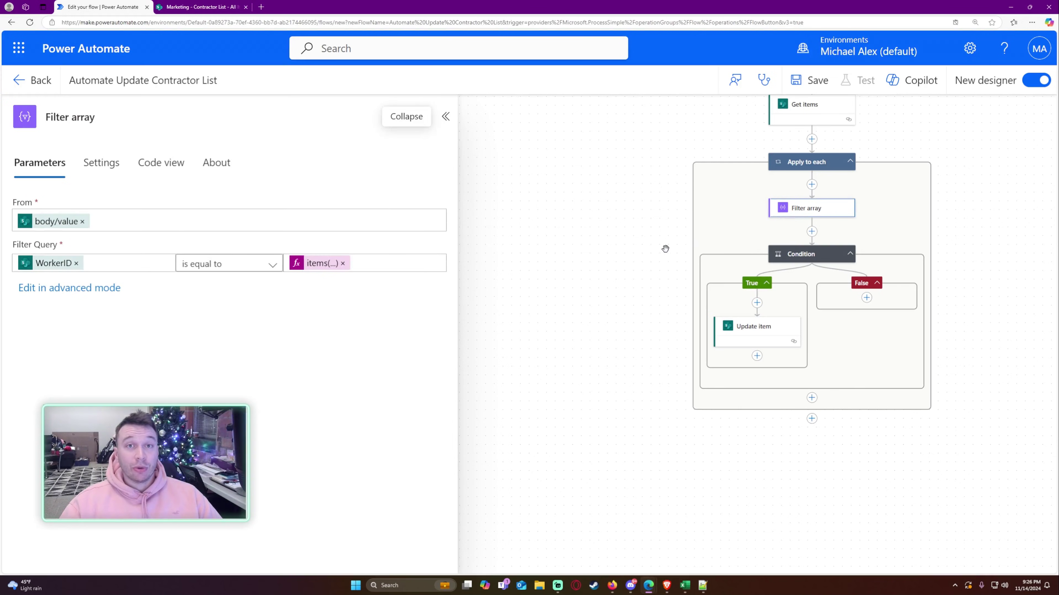
{"action": "left_click", "coordinate": [758, 336]}
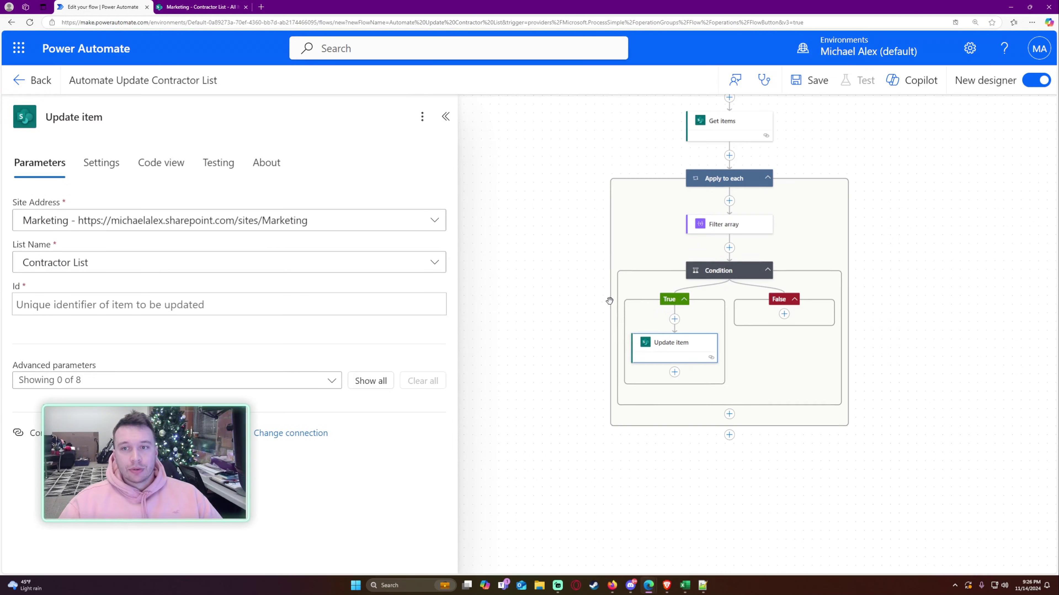
{"action": "left_click", "coordinate": [574, 296]}
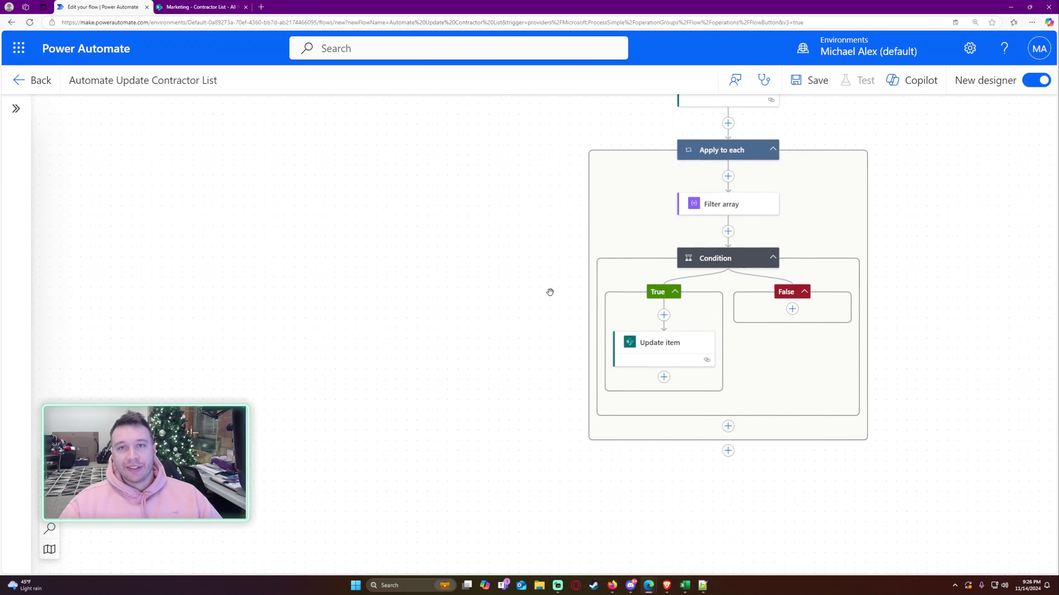
{"action": "left_click", "coordinate": [663, 316]}
{"action": "left_click", "coordinate": [701, 305]}
{"action": "type", "text": "apply to each"}
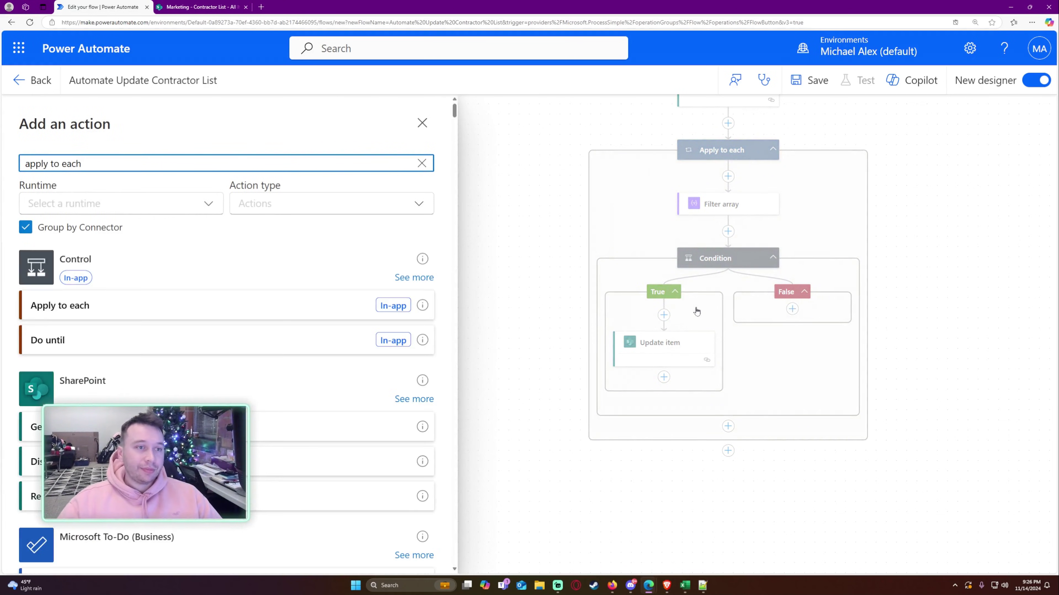
{"action": "left_click", "coordinate": [192, 305]}
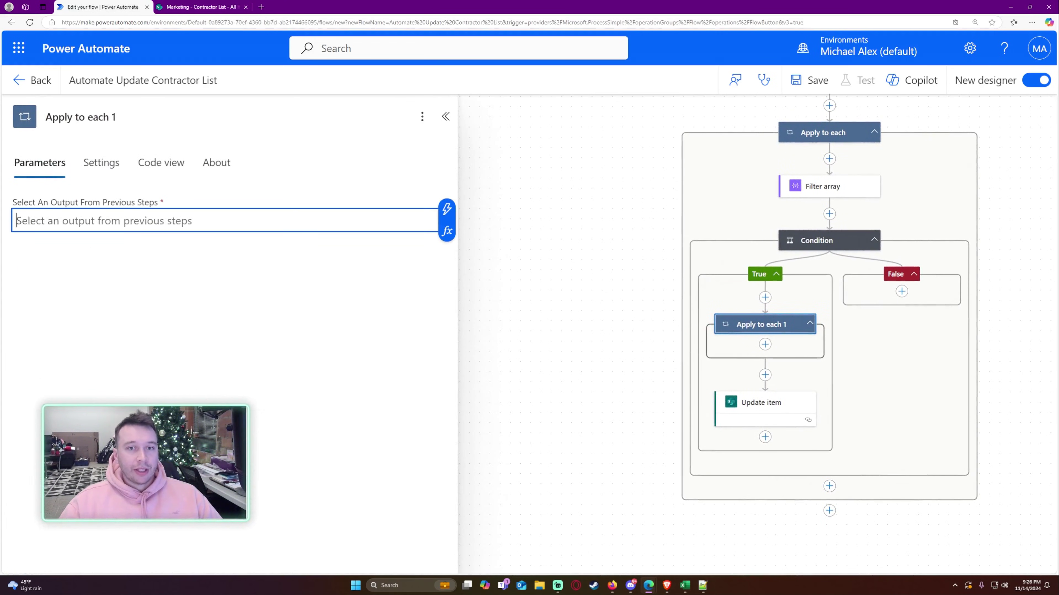
{"action": "left_click", "coordinate": [516, 307]}
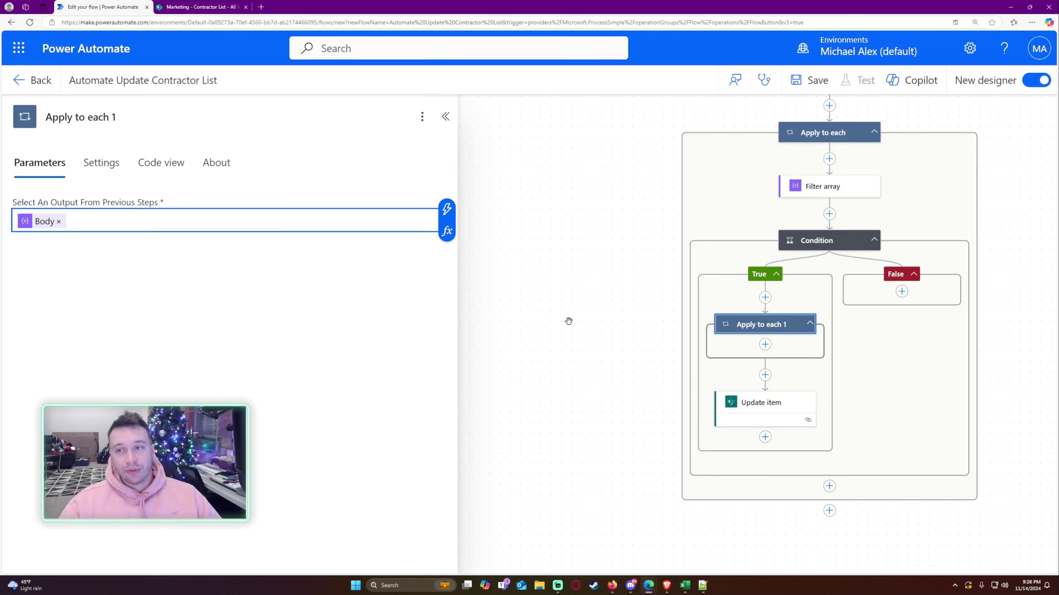
{"action": "left_click_drag", "start_coordinate": [767, 427], "coordinate": [771, 386]}
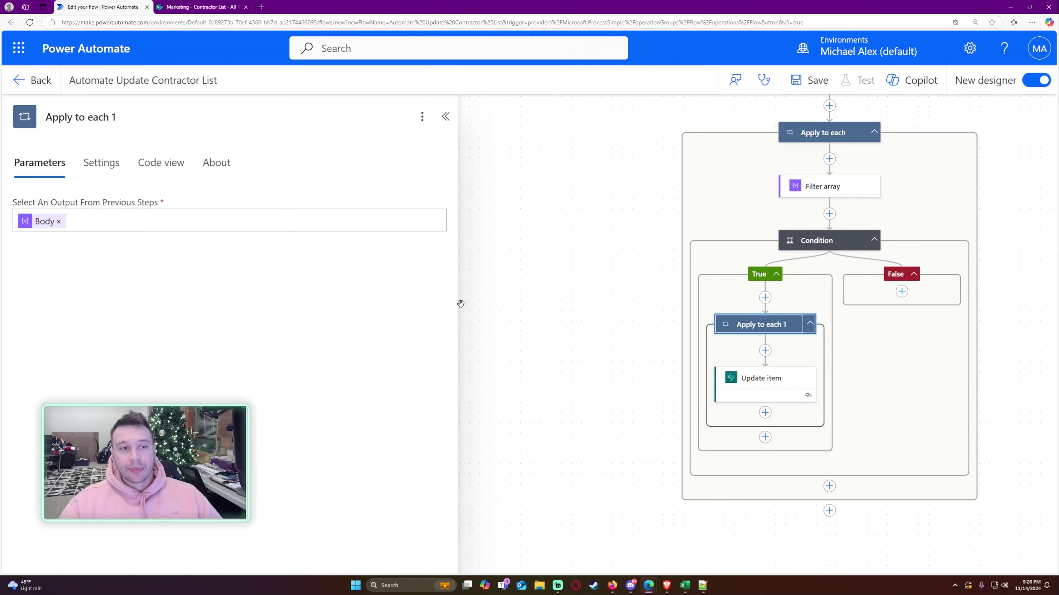
Step: Set the Update item action's Id to the expression item()?['ID']
{"action": "left_click", "coordinate": [758, 381]}
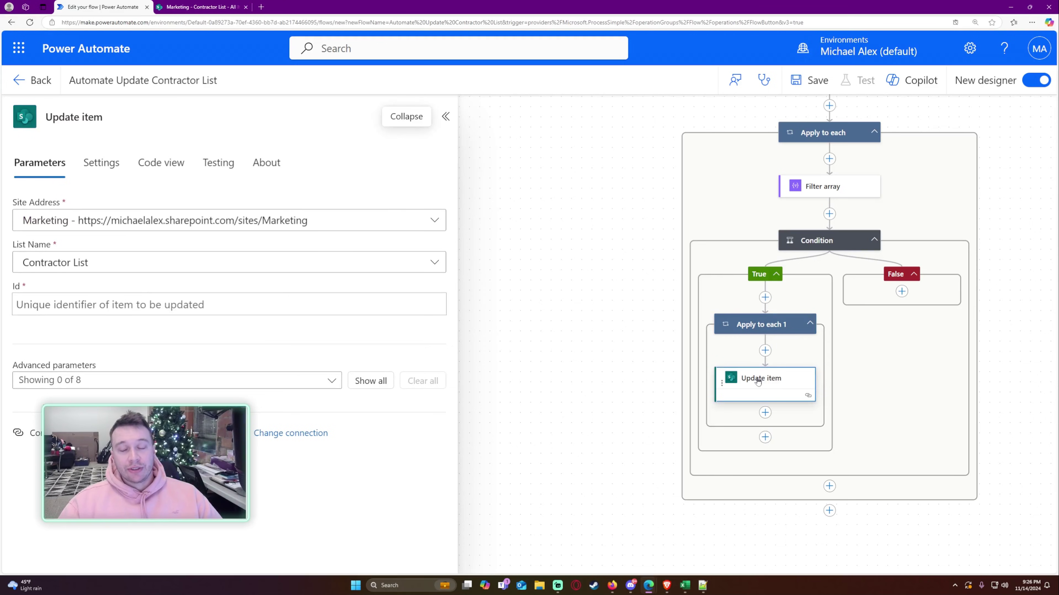
{"action": "left_click", "coordinate": [101, 304]}
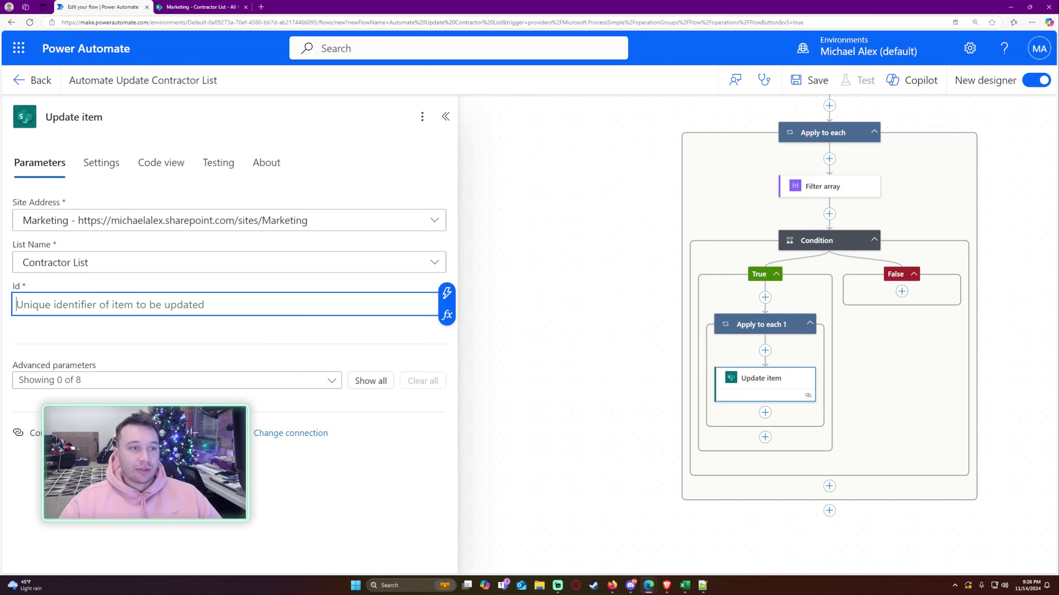
{"action": "left_click", "coordinate": [447, 315]}
{"action": "type", "text": "item()"}
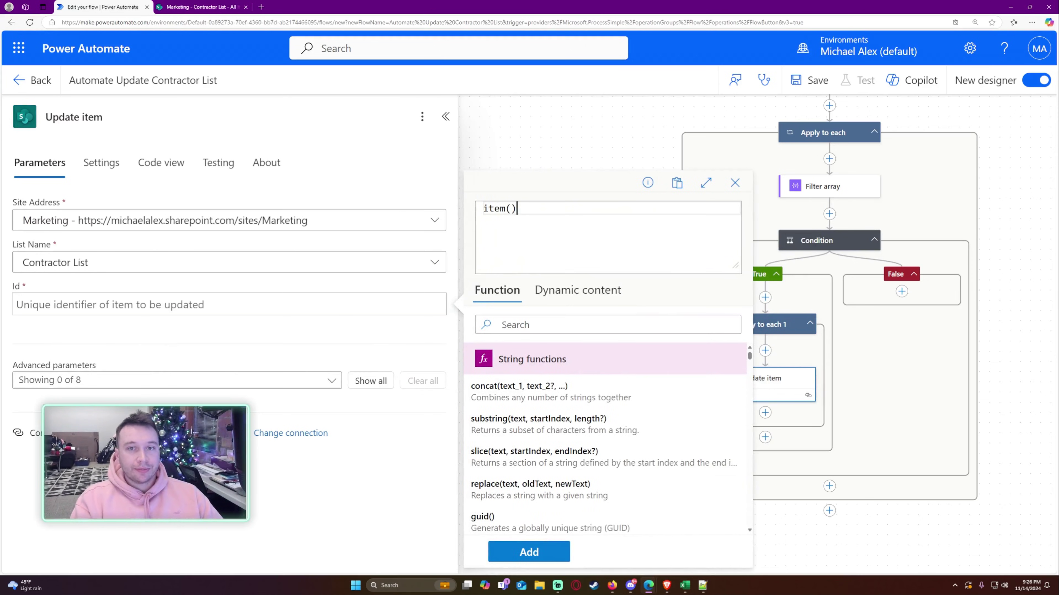
{"action": "type", "text": "?['"}
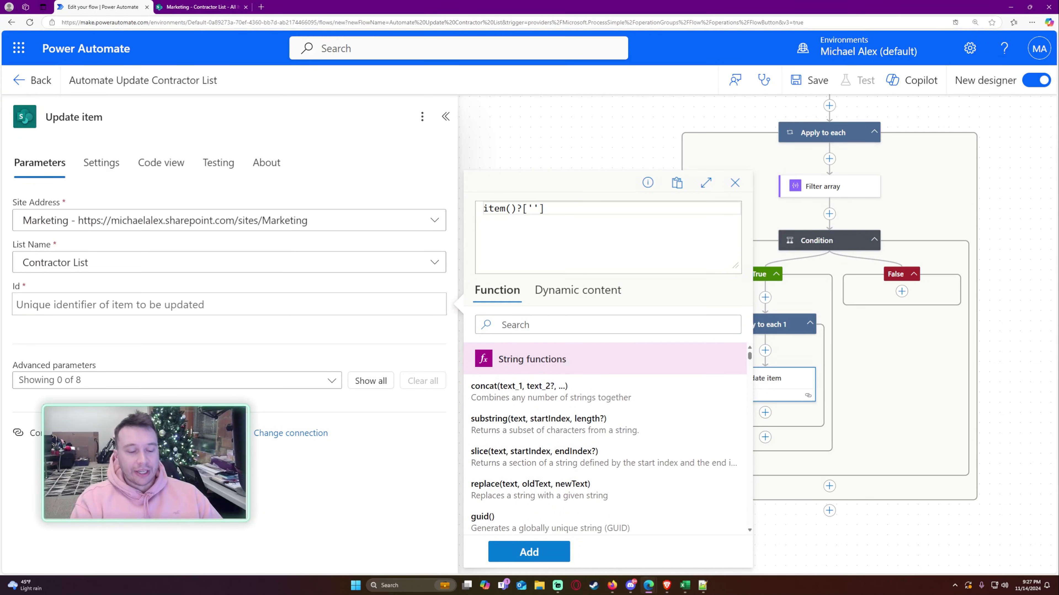
{"action": "type", "text": "ID"}
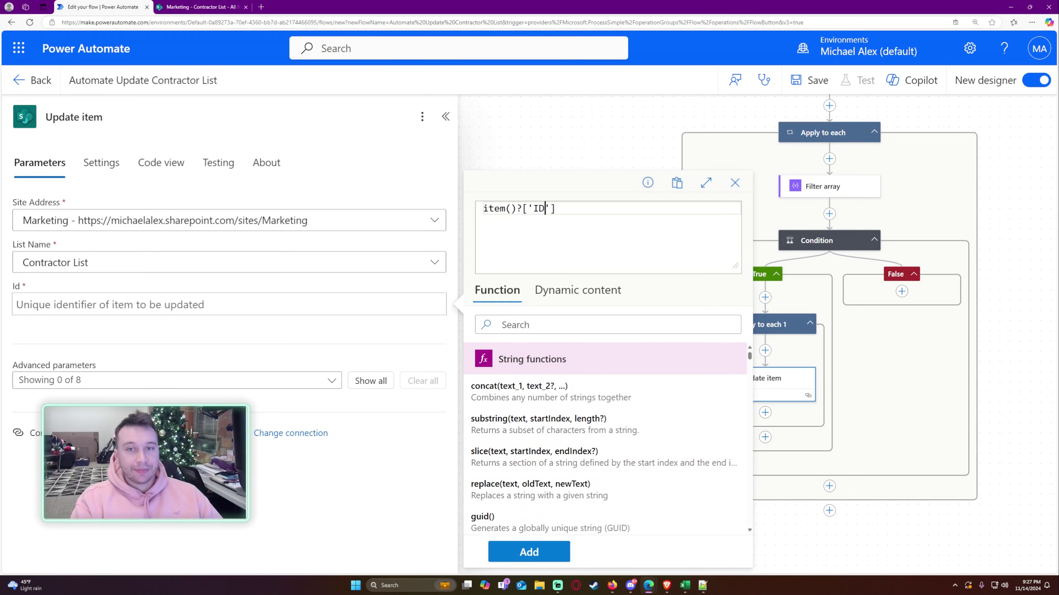
{"action": "left_click", "coordinate": [553, 554]}
Step: Check the ID column in the SharePoint Contractor List, and show all advanced parameters of Update item in the flow
{"action": "left_click", "coordinate": [202, 7]}
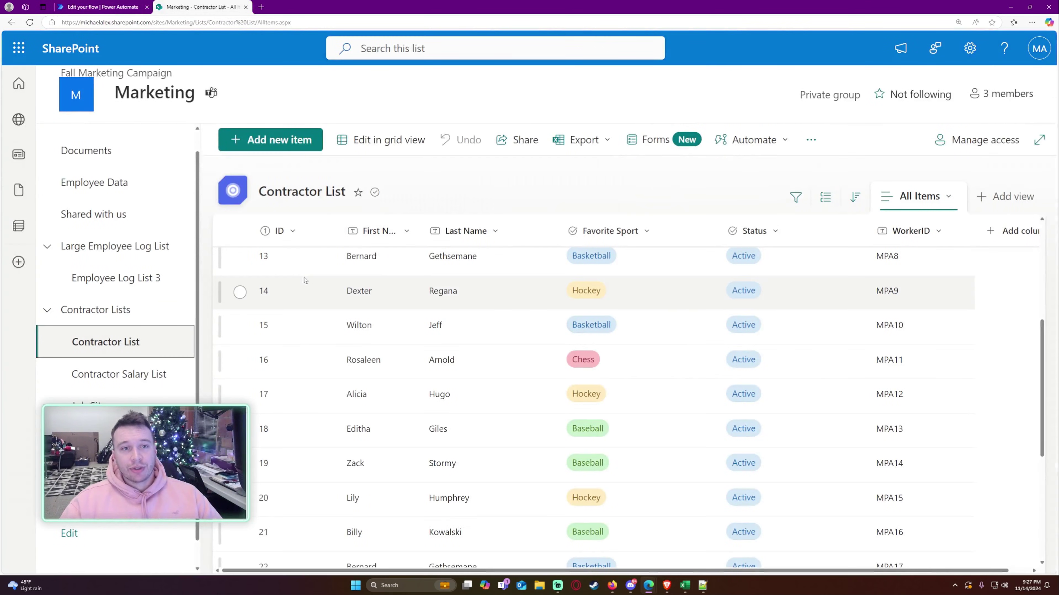
{"action": "left_click", "coordinate": [278, 289]}
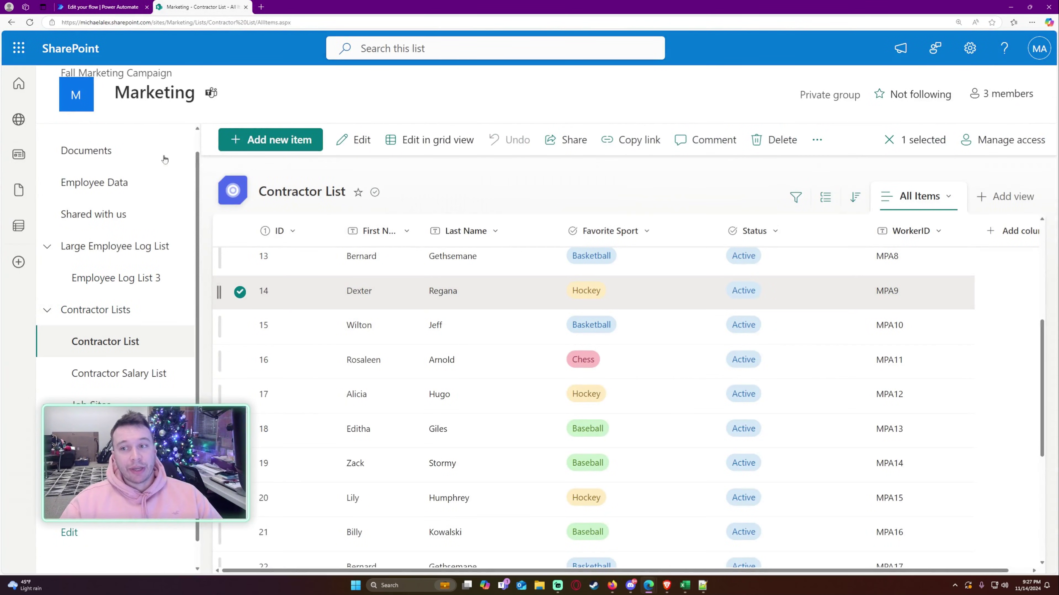
{"action": "left_click", "coordinate": [97, 6]}
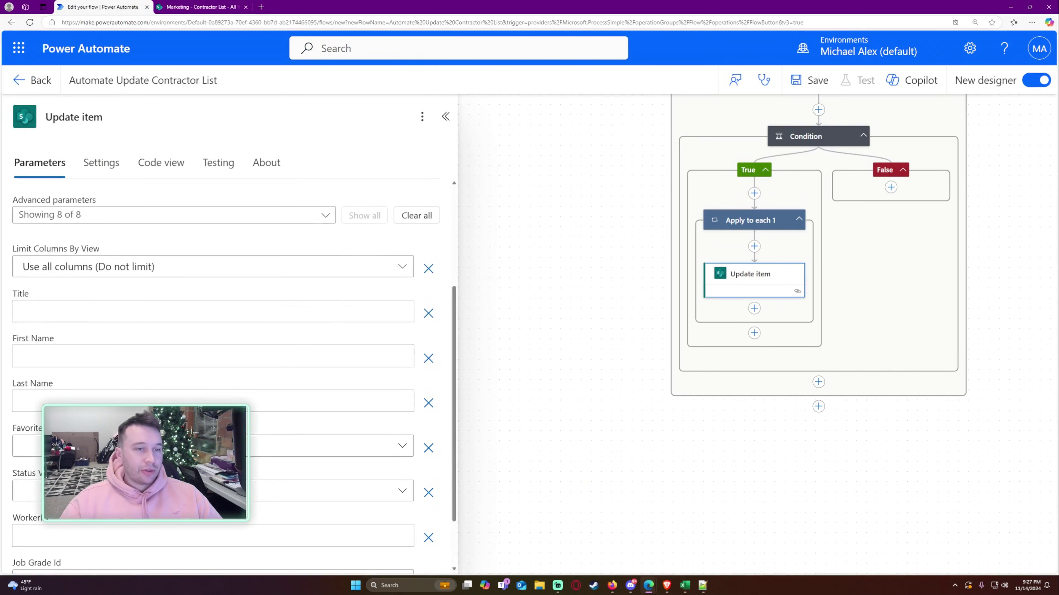
Step: Start the First Name expression of Update item with the outer loop's current item, as items('Apply_to_each')?['']
{"action": "scroll", "coordinate": [334, 318], "scroll_direction": "down", "scroll_amount": 1}
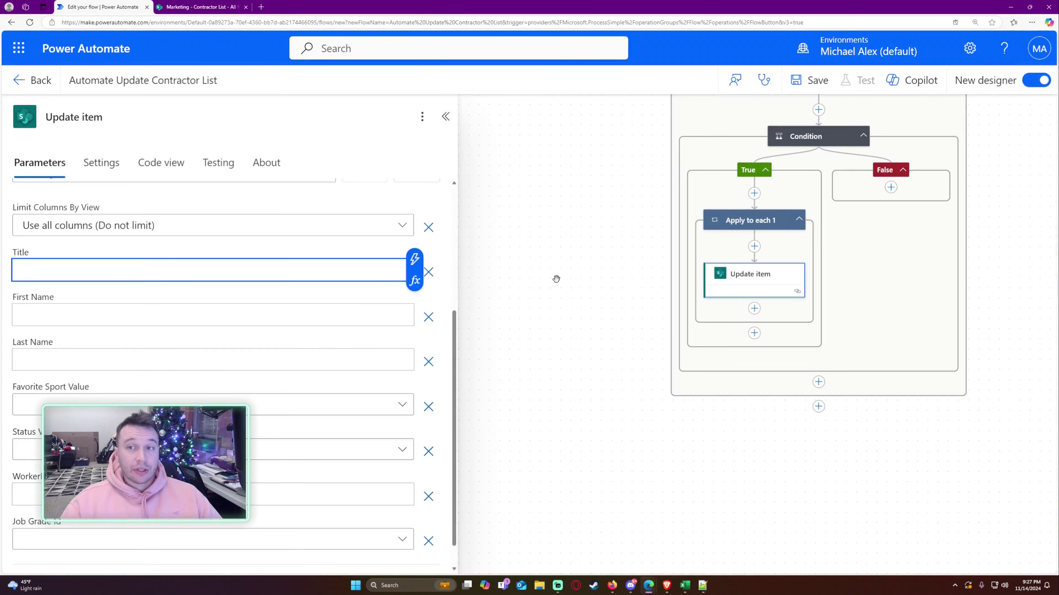
{"action": "left_click_drag", "start_coordinate": [556, 277], "coordinate": [505, 345]}
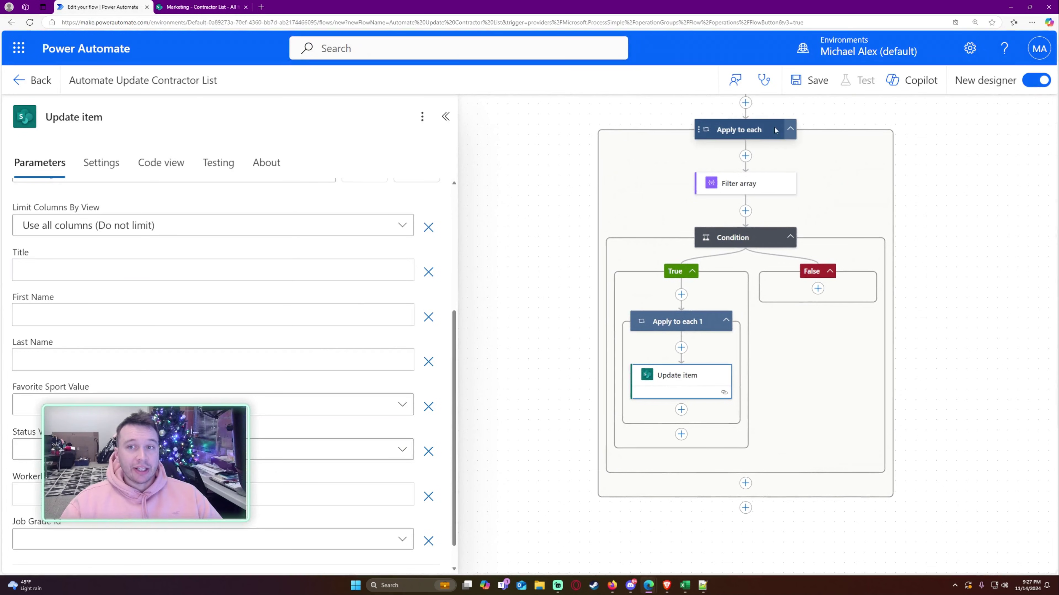
{"action": "left_click", "coordinate": [167, 315]}
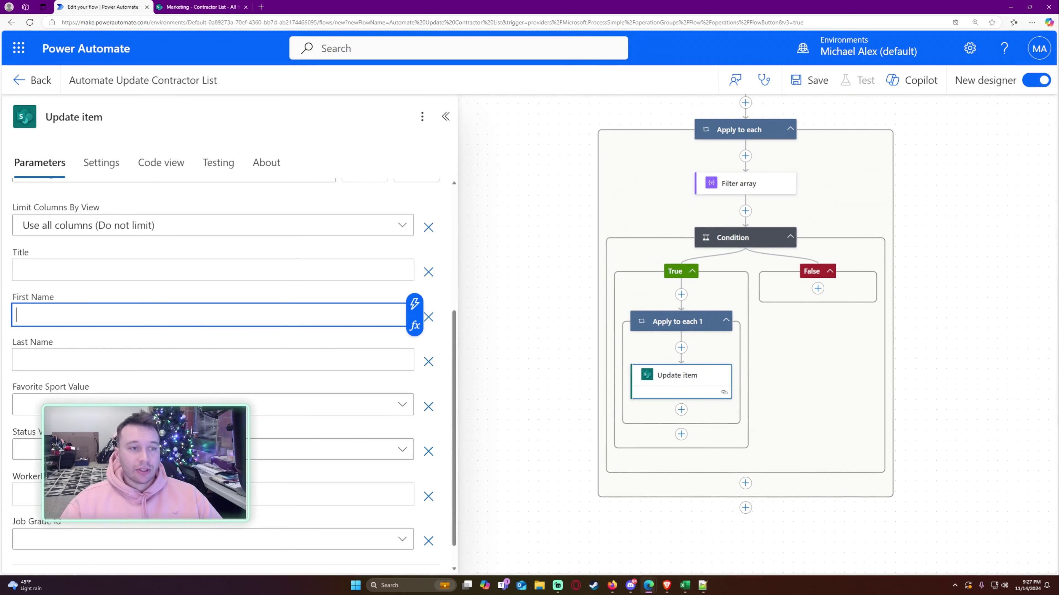
{"action": "left_click", "coordinate": [414, 327]}
{"action": "left_click", "coordinate": [545, 290]}
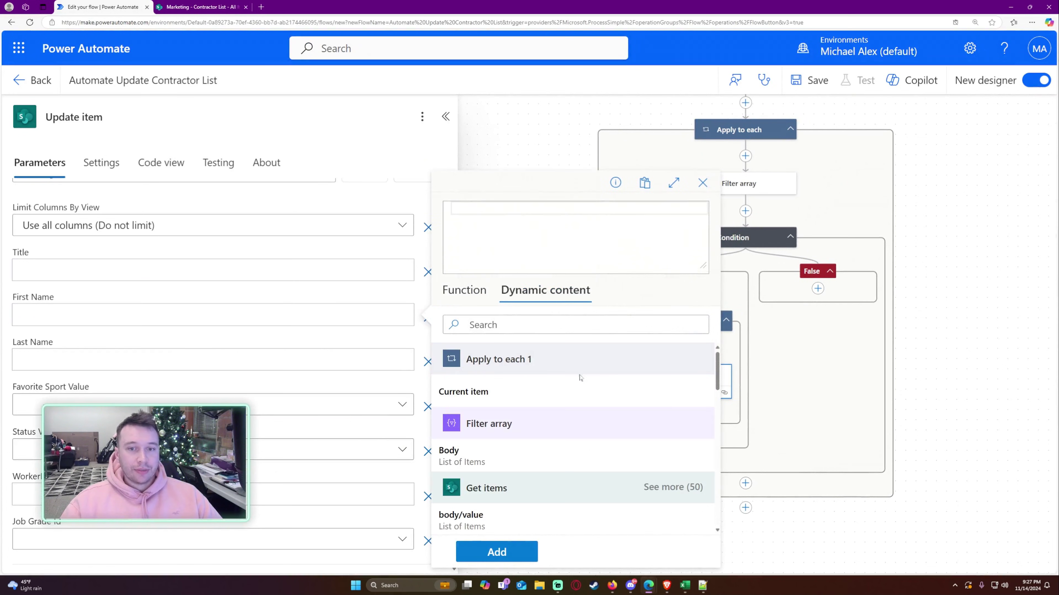
{"action": "scroll", "coordinate": [579, 381], "scroll_direction": "down", "scroll_amount": 3}
{"action": "scroll", "coordinate": [562, 426], "scroll_direction": "down", "scroll_amount": 10}
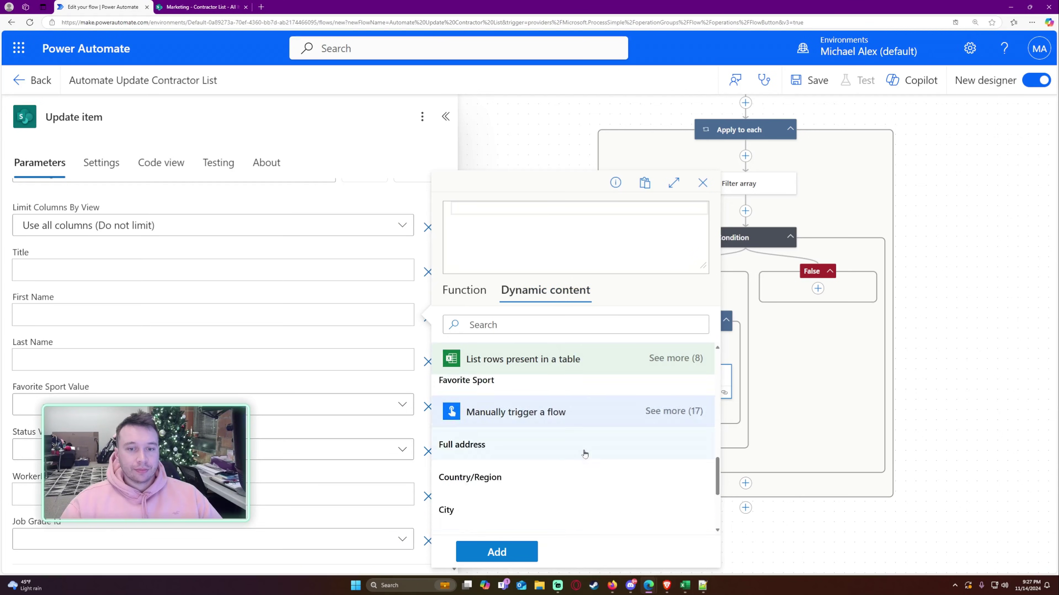
{"action": "scroll", "coordinate": [558, 480], "scroll_direction": "up", "scroll_amount": 10}
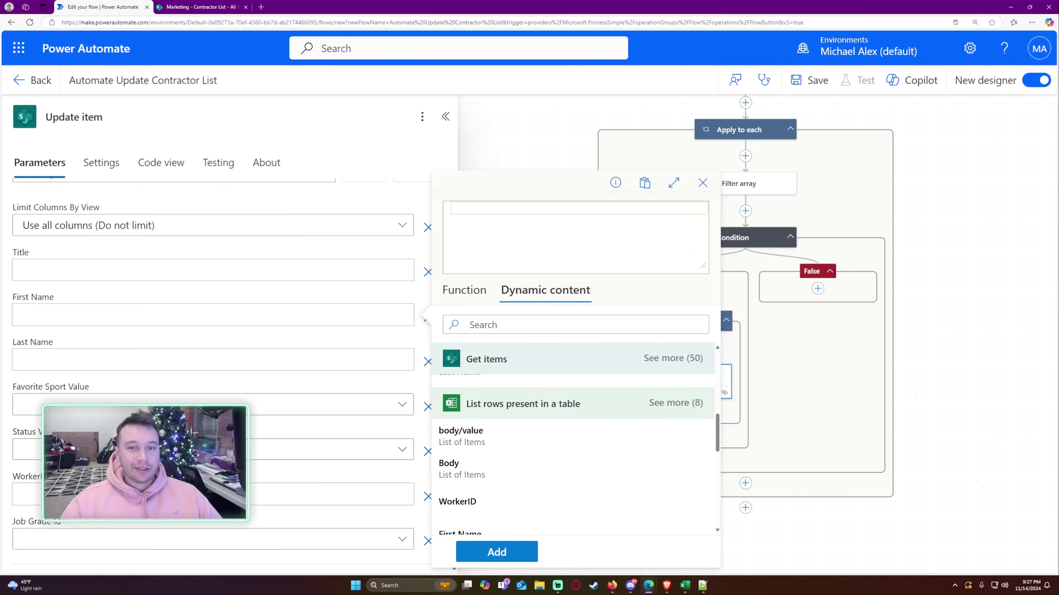
{"action": "scroll", "coordinate": [577, 474], "scroll_direction": "down", "scroll_amount": 8}
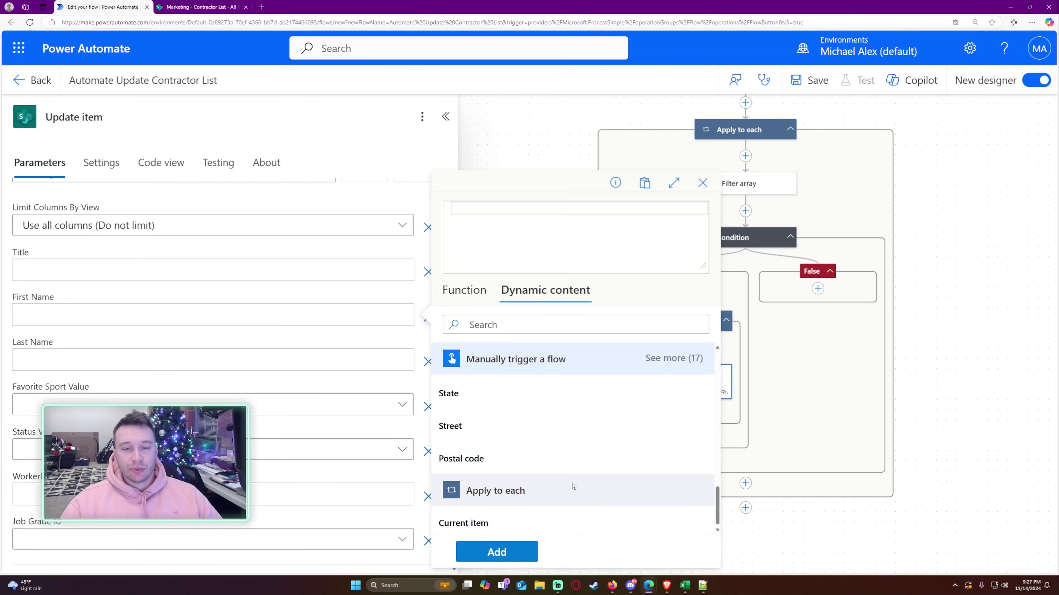
{"action": "left_click", "coordinate": [543, 521]}
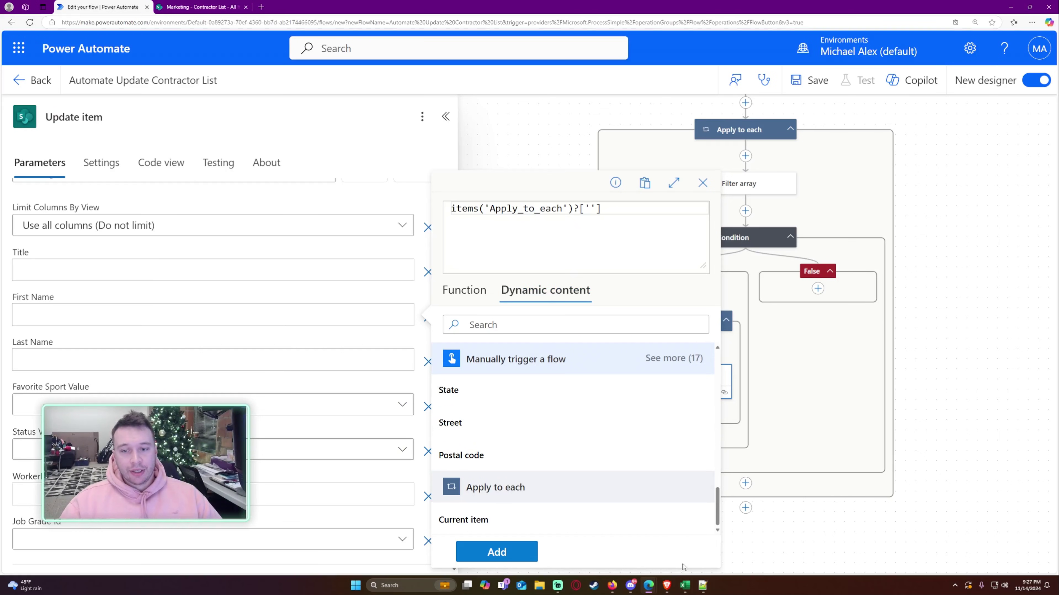
Step: Copy the First Name header from the Excel table into the expression's quotes, giving items('Apply_to_each')?['First Name'] without a line break
{"action": "left_click", "coordinate": [687, 583]}
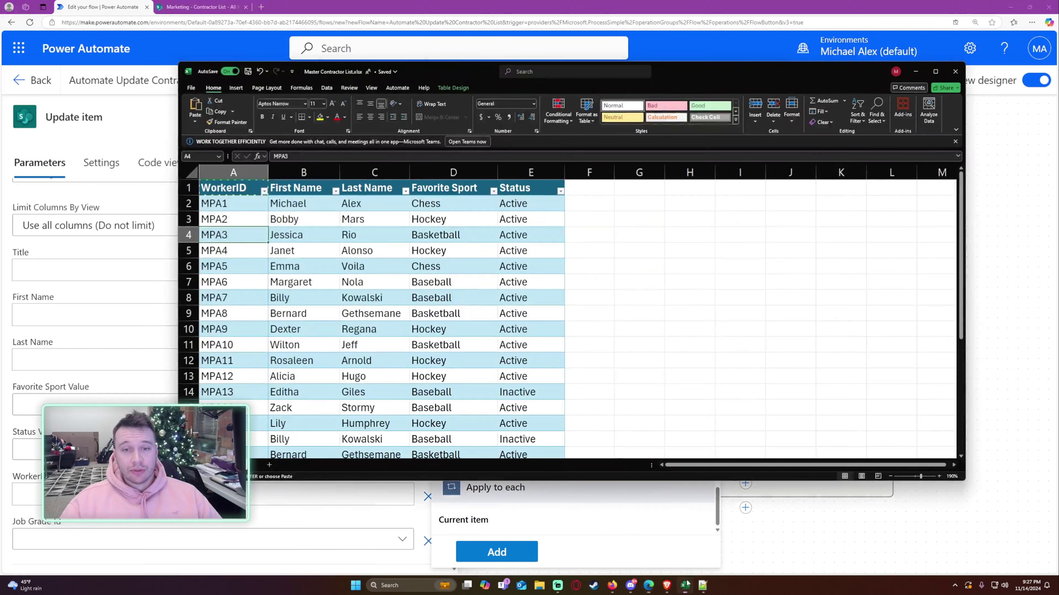
{"action": "left_click", "coordinate": [304, 188]}
{"action": "key", "text": "ctrl+c"}
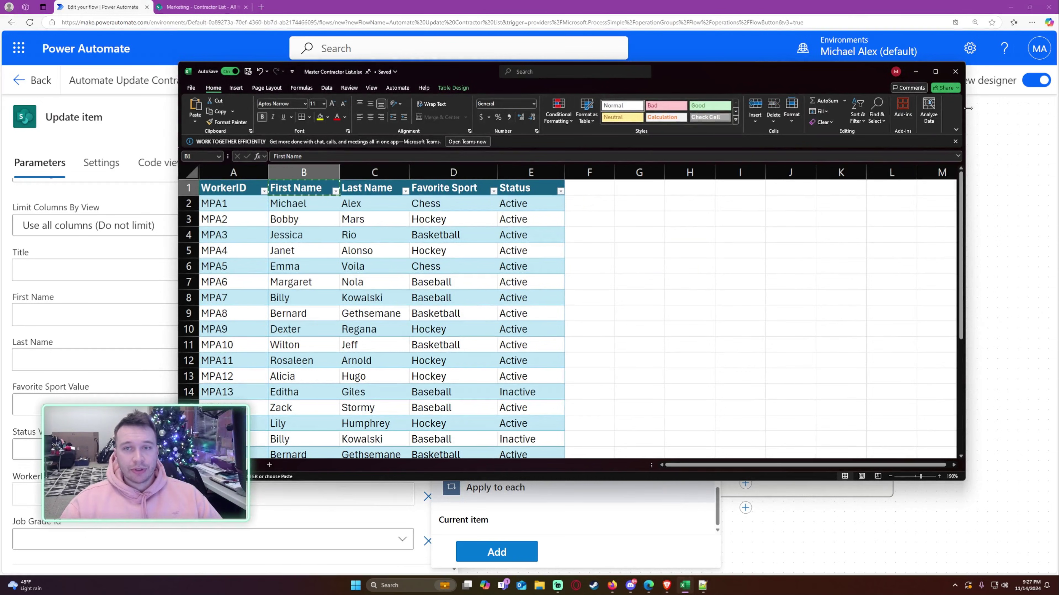
{"action": "left_click", "coordinate": [916, 71]}
{"action": "key", "text": "ctrl+v"}
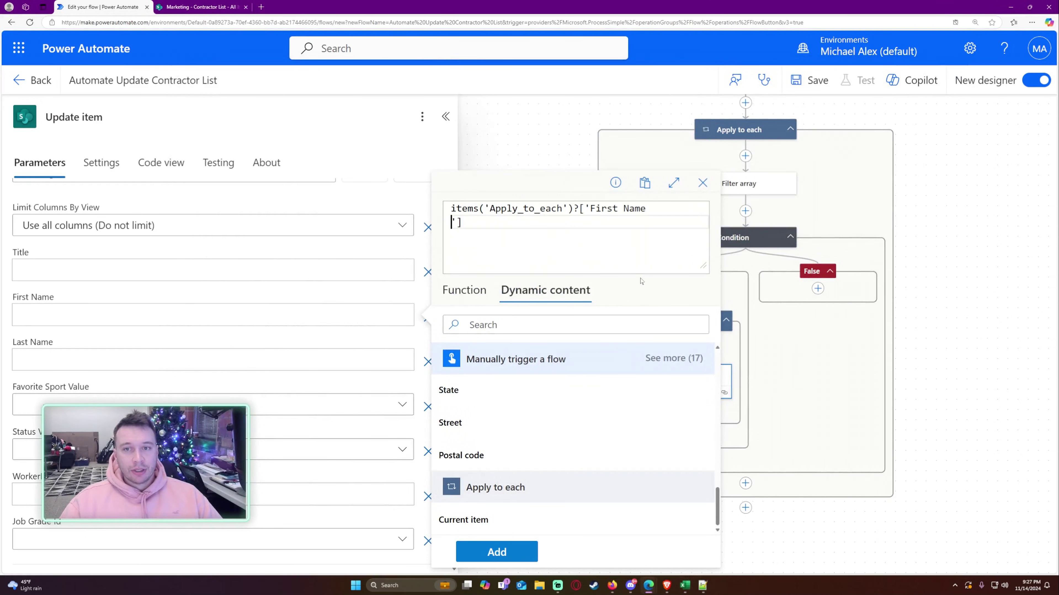
{"action": "key", "text": "BackSpace"}
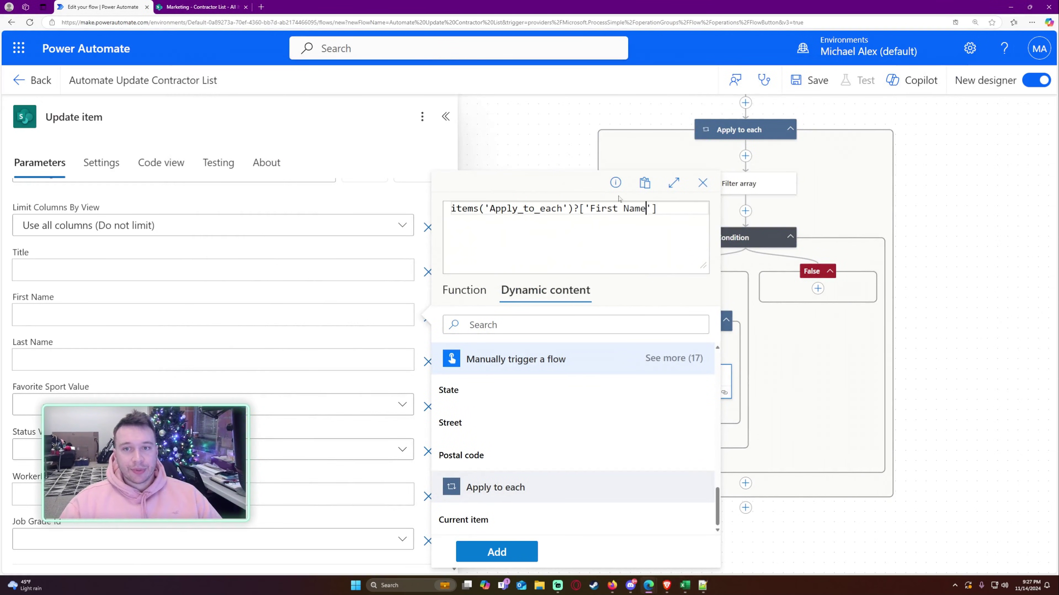
Step: Insert the items('Apply_to_each')?['First Name'] expression into Update item's First Name field
{"action": "left_click", "coordinate": [486, 550]}
{"action": "scroll", "coordinate": [131, 351], "scroll_direction": "down", "scroll_amount": 1}
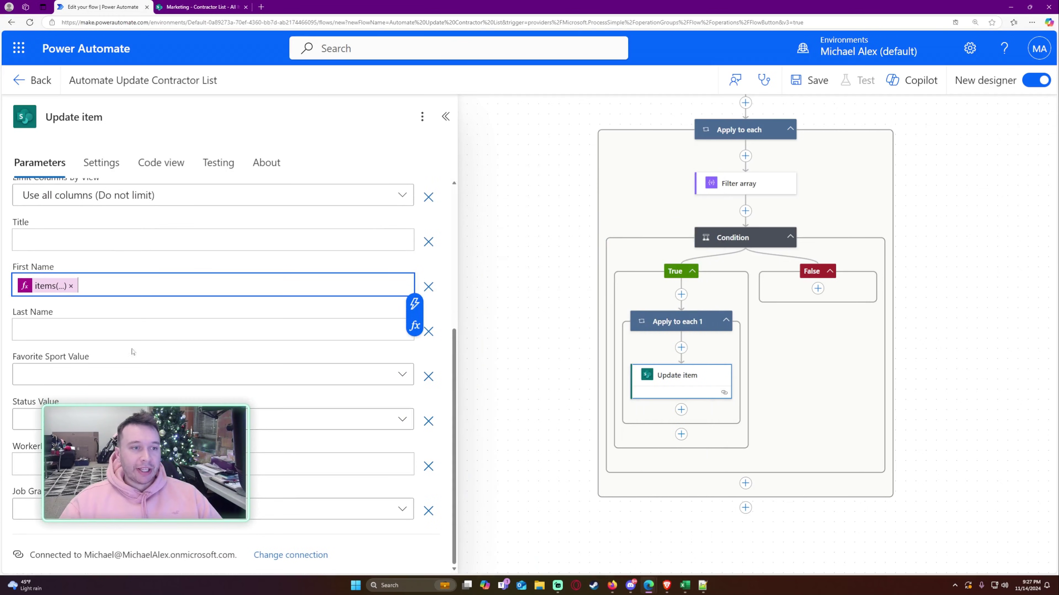
Step: Try to fill Update item's Last Name field with the expression item()?['Last Name']
{"action": "left_click", "coordinate": [131, 330]}
{"action": "left_click", "coordinate": [414, 325]}
{"action": "key", "text": "ctrl+v"}
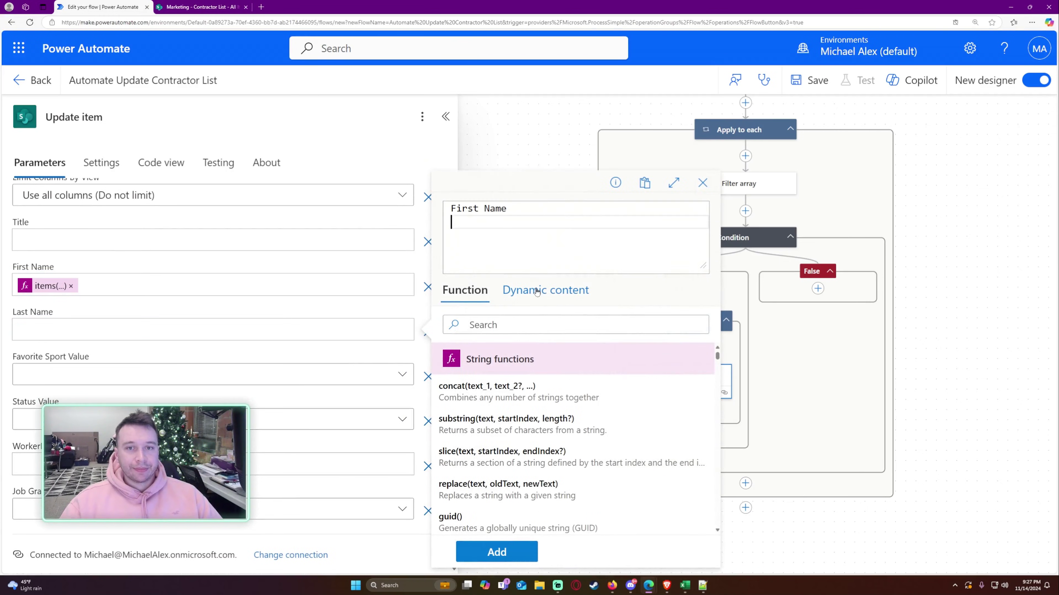
{"action": "key", "text": "ctrl+a"}
{"action": "key", "text": "BackSpace"}
{"action": "type", "text": "item()"}
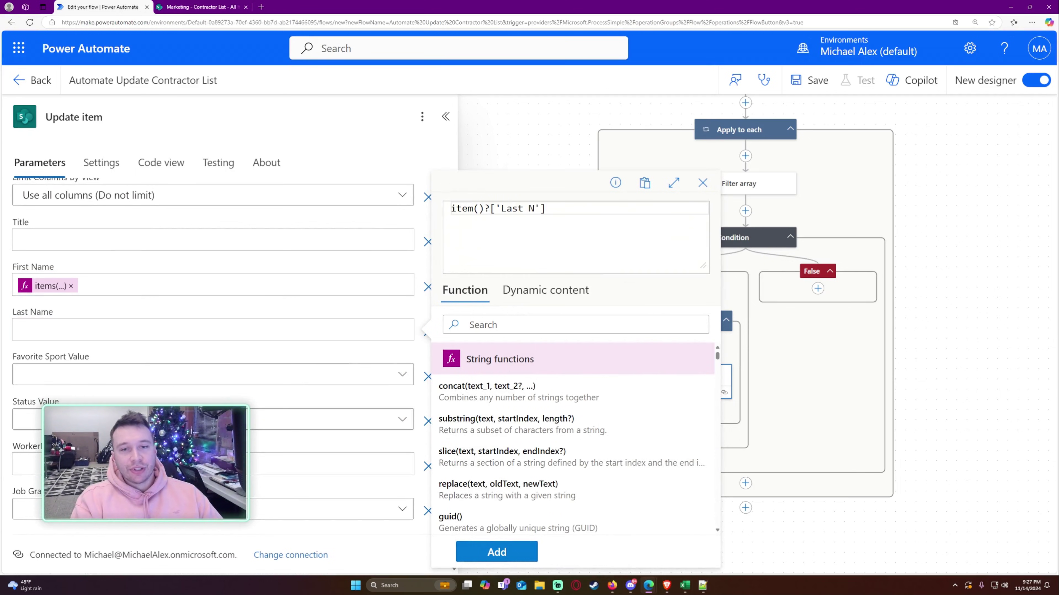
{"action": "left_click", "coordinate": [525, 294]}
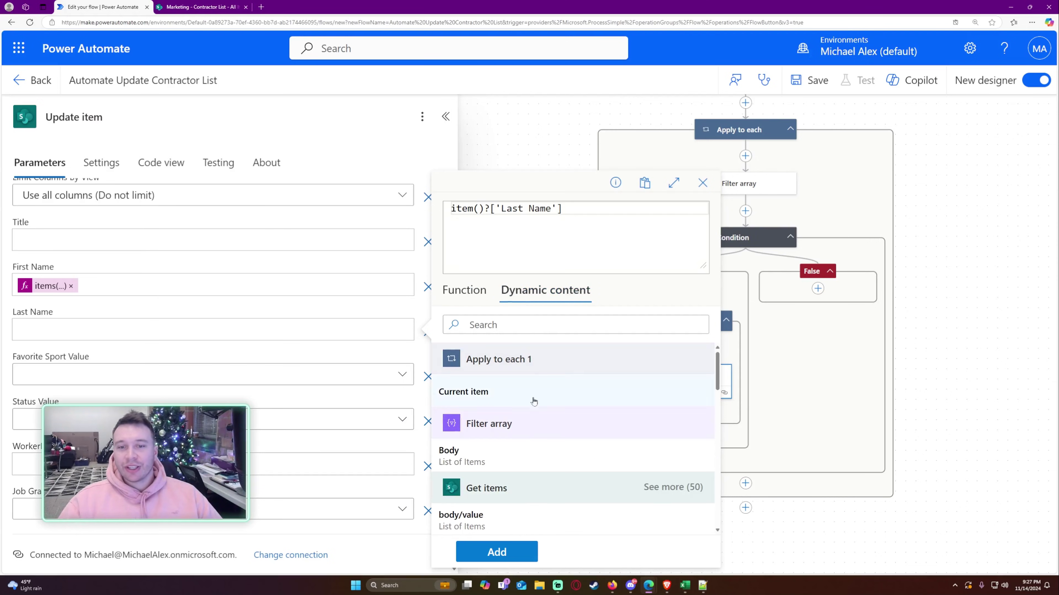
{"action": "scroll", "coordinate": [541, 422], "scroll_direction": "down", "scroll_amount": 3}
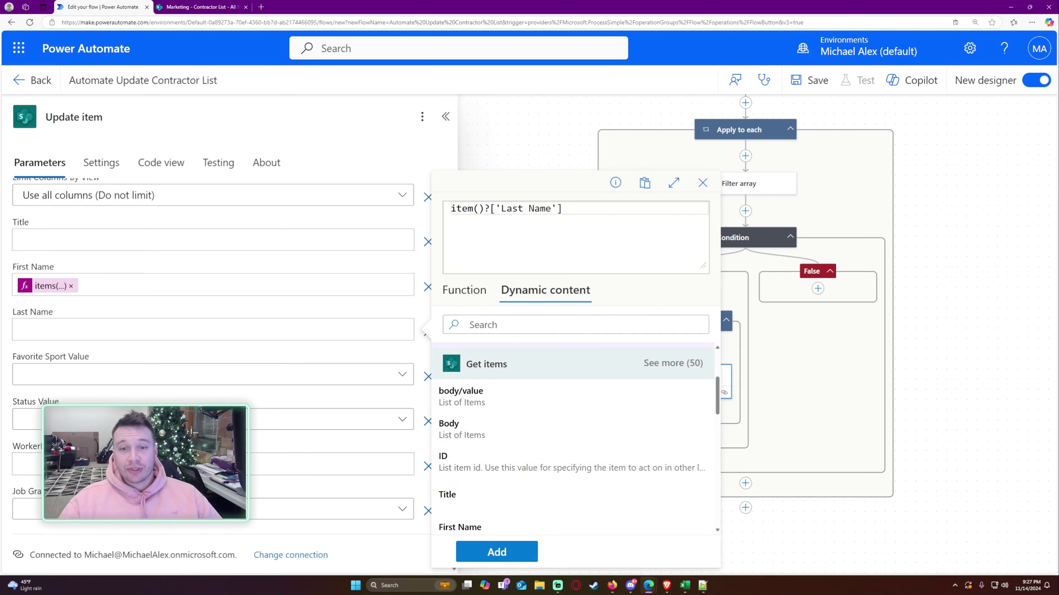
{"action": "left_click", "coordinate": [465, 291]}
{"action": "left_click", "coordinate": [497, 552]}
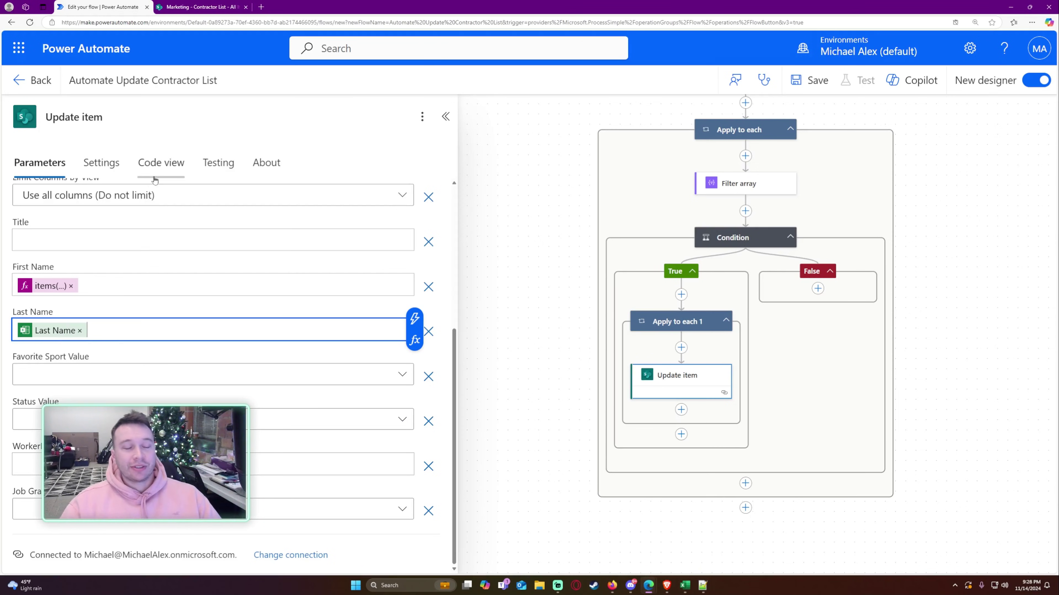
{"action": "left_click", "coordinate": [208, 373]}
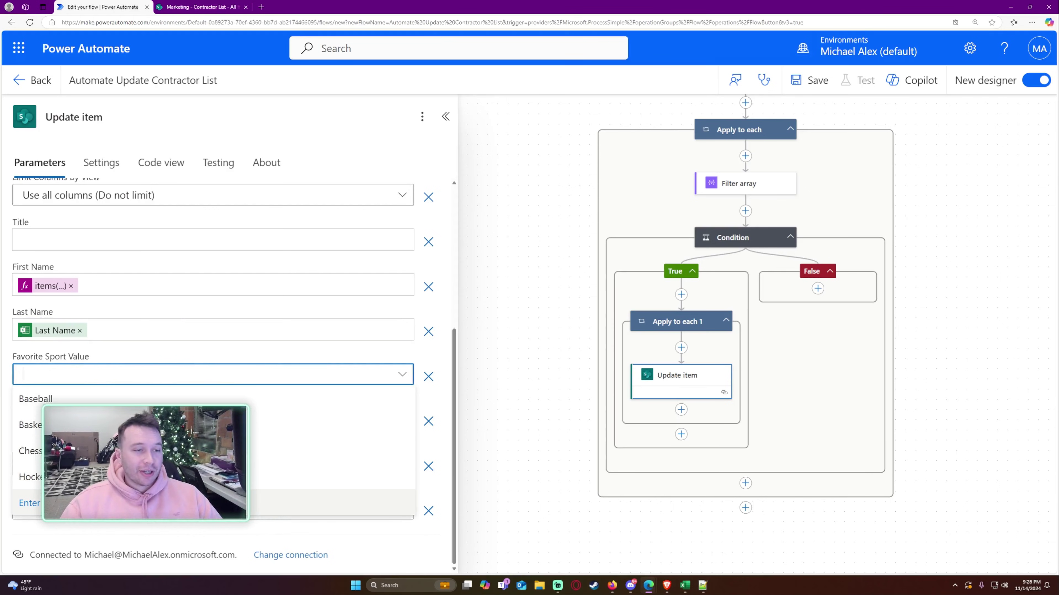
{"action": "left_click", "coordinate": [146, 503]}
{"action": "left_click", "coordinate": [9, 385]}
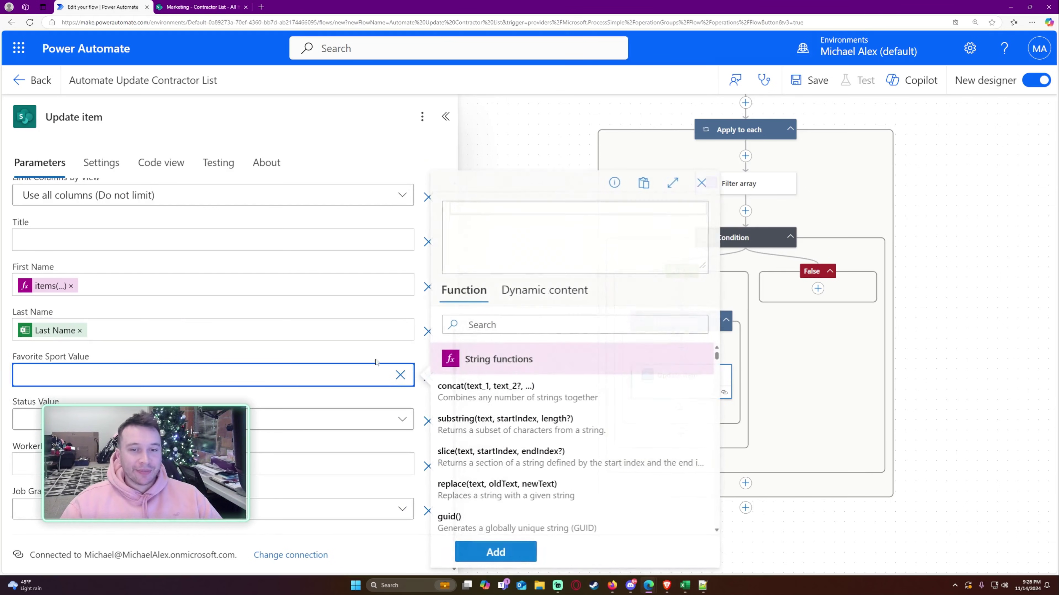
{"action": "left_click", "coordinate": [542, 289]}
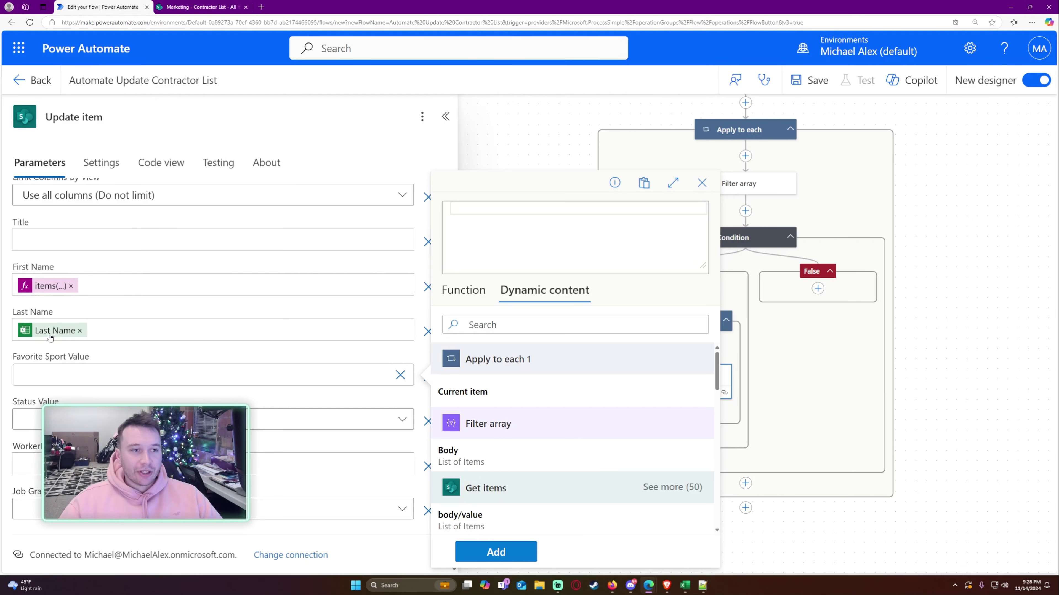
Step: Replace the Last Name entry of Update item with the expression items('Apply_to_each')?['Last Name'], based on the outer loop's current item
{"action": "left_click", "coordinate": [80, 330]}
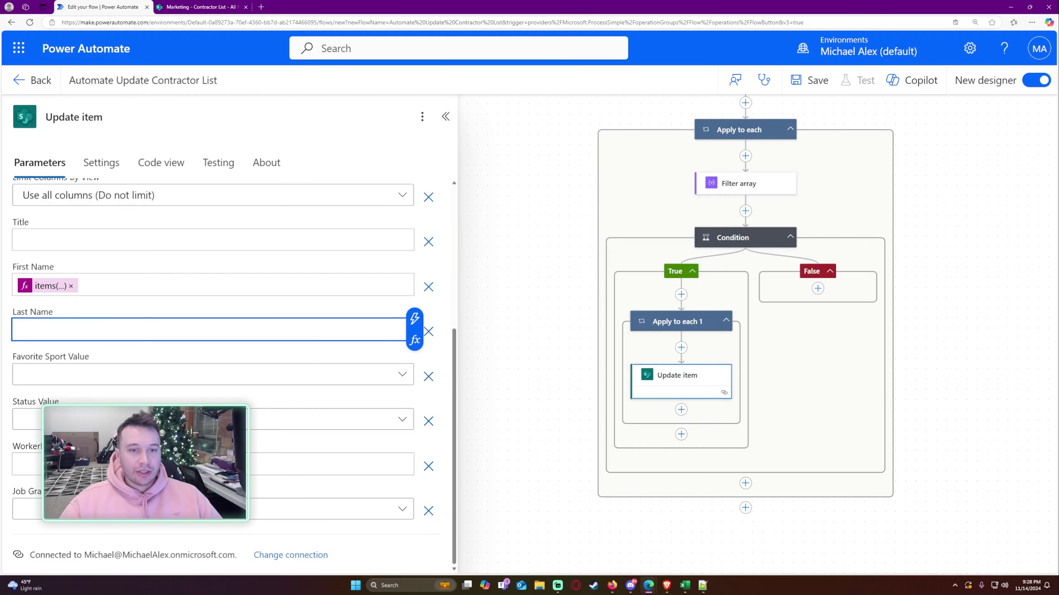
{"action": "left_click", "coordinate": [415, 340]}
{"action": "left_click", "coordinate": [545, 291]}
{"action": "scroll", "coordinate": [512, 503], "scroll_direction": "down", "scroll_amount": 5}
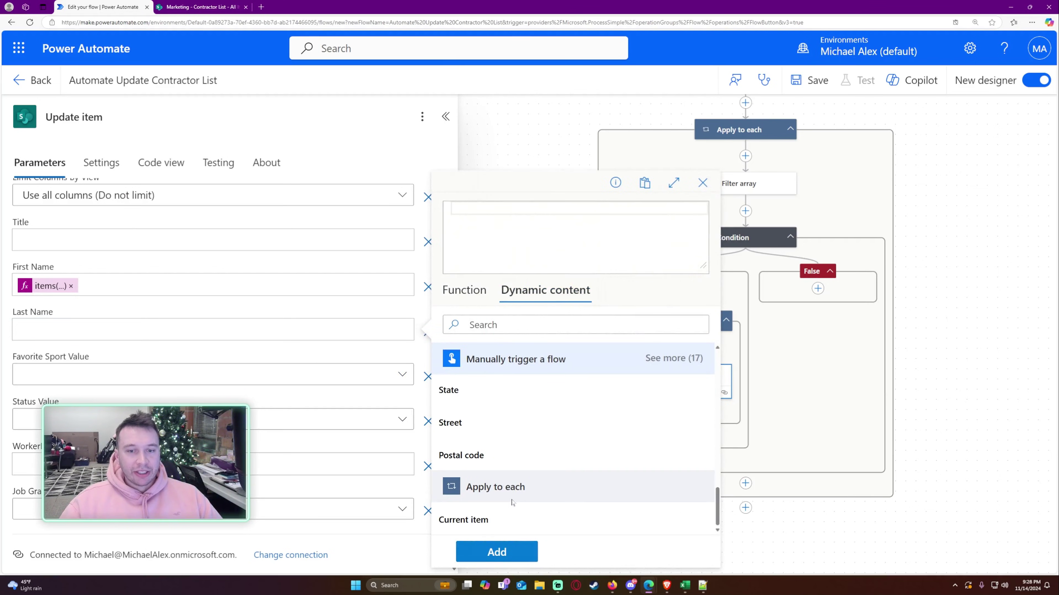
{"action": "left_click", "coordinate": [507, 522]}
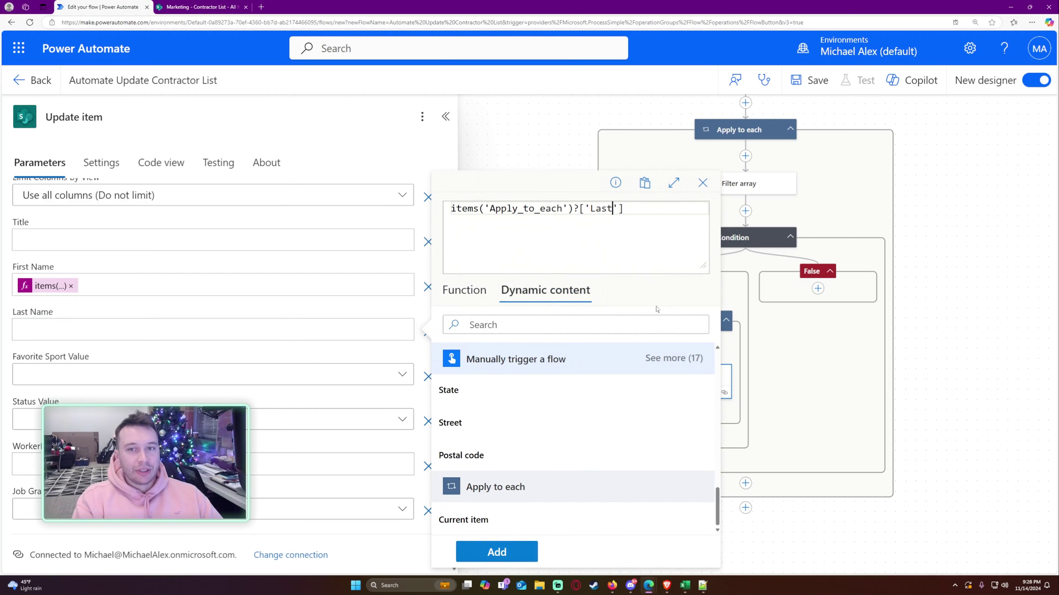
{"action": "left_click", "coordinate": [686, 586]}
{"action": "key", "text": "alt+Tab"}
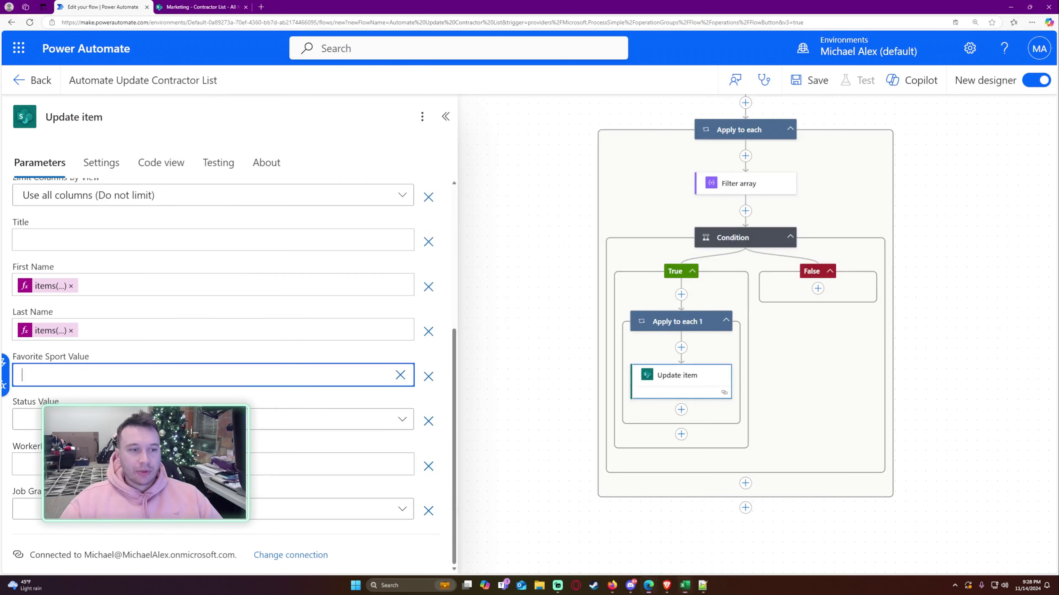
Step: Set Favorite Sport Value to the custom expression items('Apply_to_each')?['Favorite Sport'] and copy the expression for reuse
{"action": "left_click", "coordinate": [4, 384]}
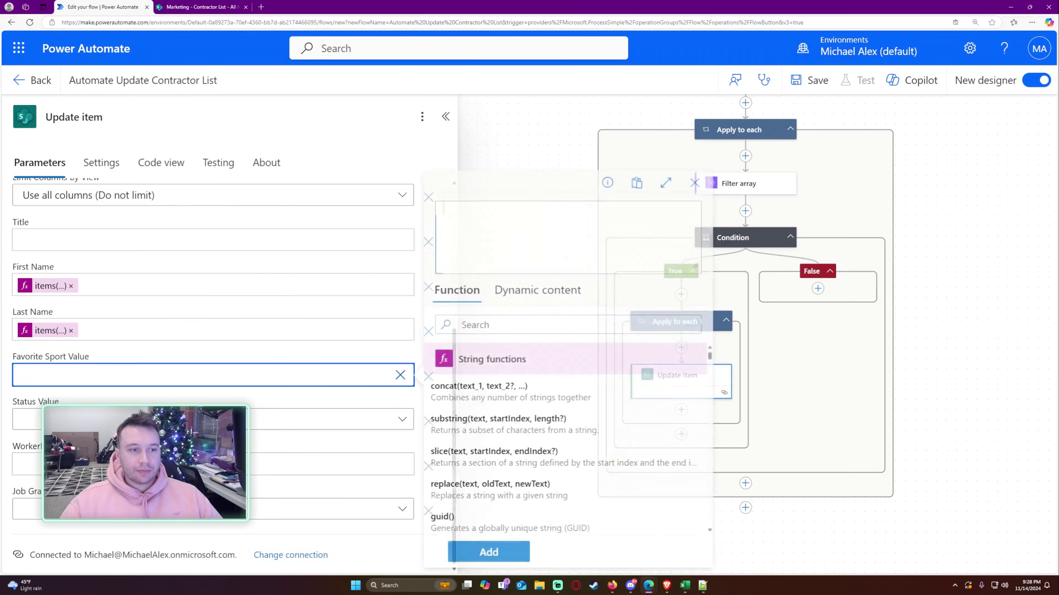
{"action": "left_click", "coordinate": [503, 302]}
{"action": "key", "text": "ctrl+v"}
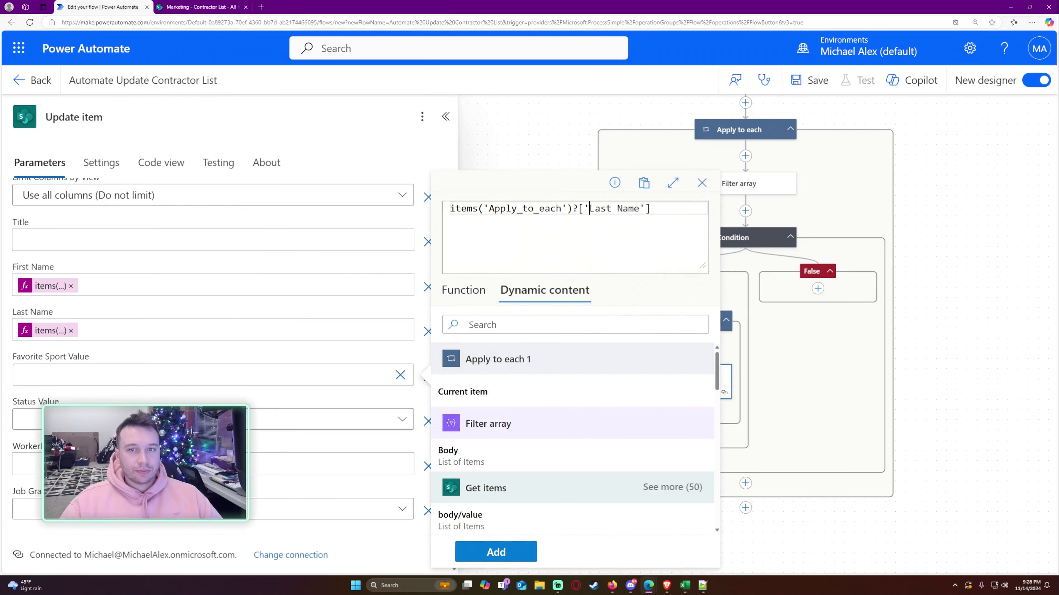
{"action": "key", "text": "ctrl+shift+Right"}
{"action": "key", "text": "ctrl+shift+Right"}
{"action": "key", "text": "Right"}
{"action": "key", "text": "shift+Left"}
{"action": "key", "text": "shift+Left"}
{"action": "key", "text": "shift+Left"}
{"action": "key", "text": "shift+Left"}
{"action": "key", "text": "shift+Left"}
{"action": "key", "text": "shift+Left"}
{"action": "key", "text": "shift+Left"}
{"action": "key", "text": "shift+Left"}
{"action": "key", "text": "shift+Left"}
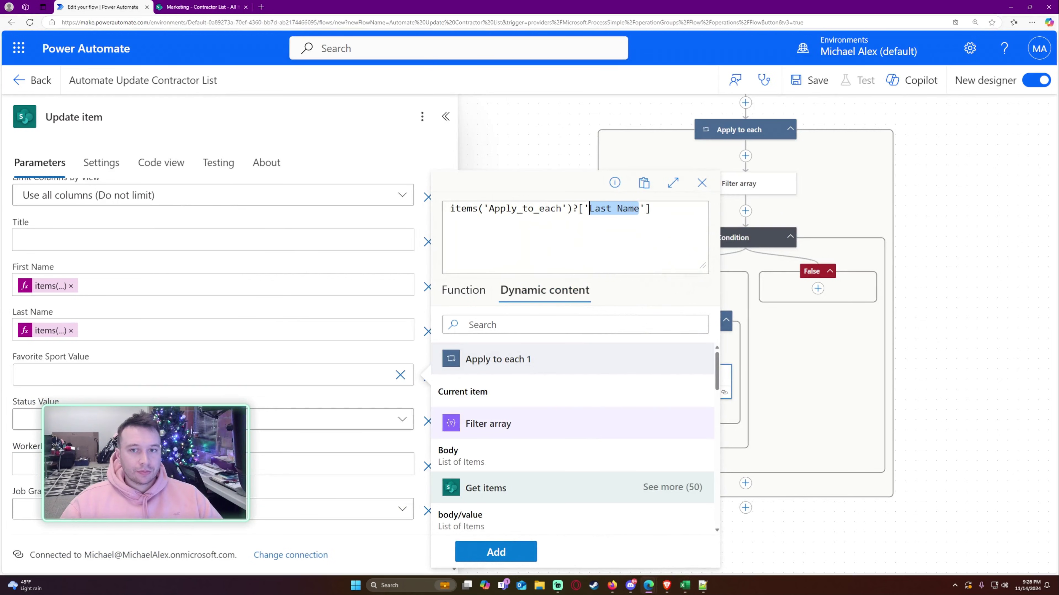
{"action": "type", "text": "Favotei"}
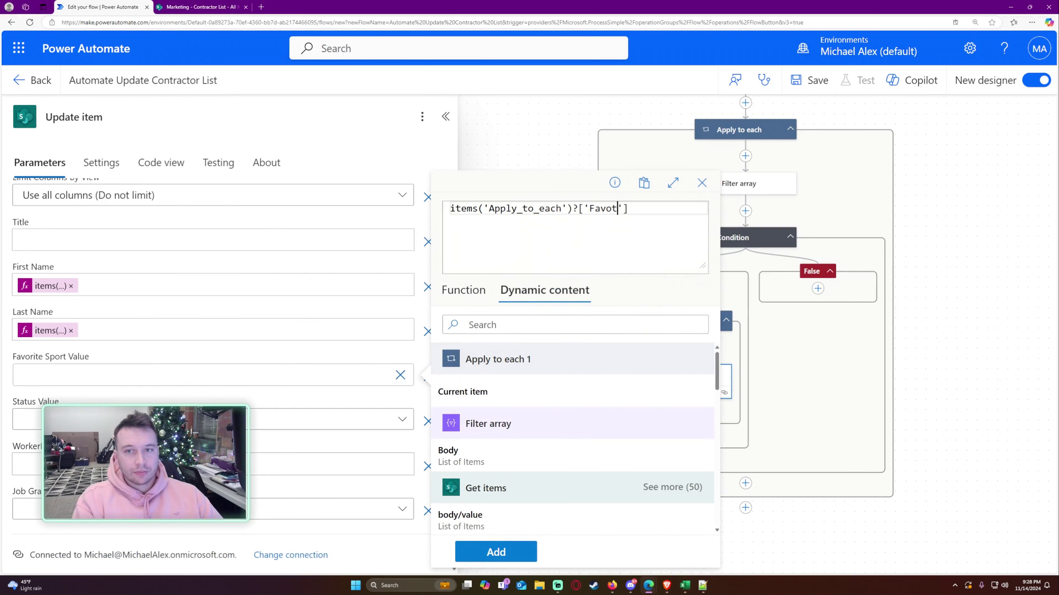
{"action": "key", "text": "ctrl+a"}
{"action": "key", "text": "ctrl+c"}
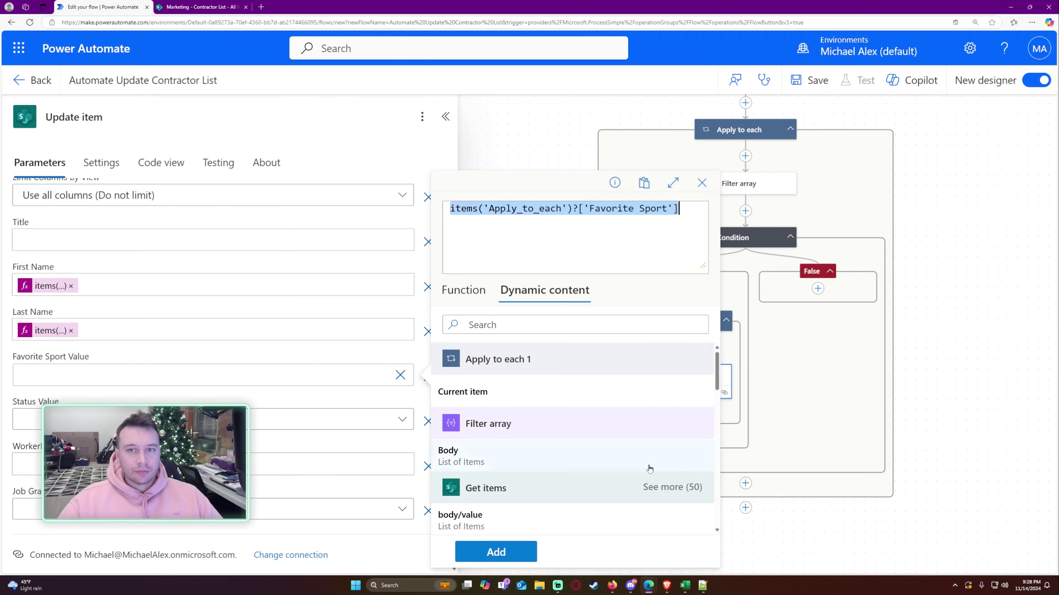
{"action": "left_click", "coordinate": [502, 552]}
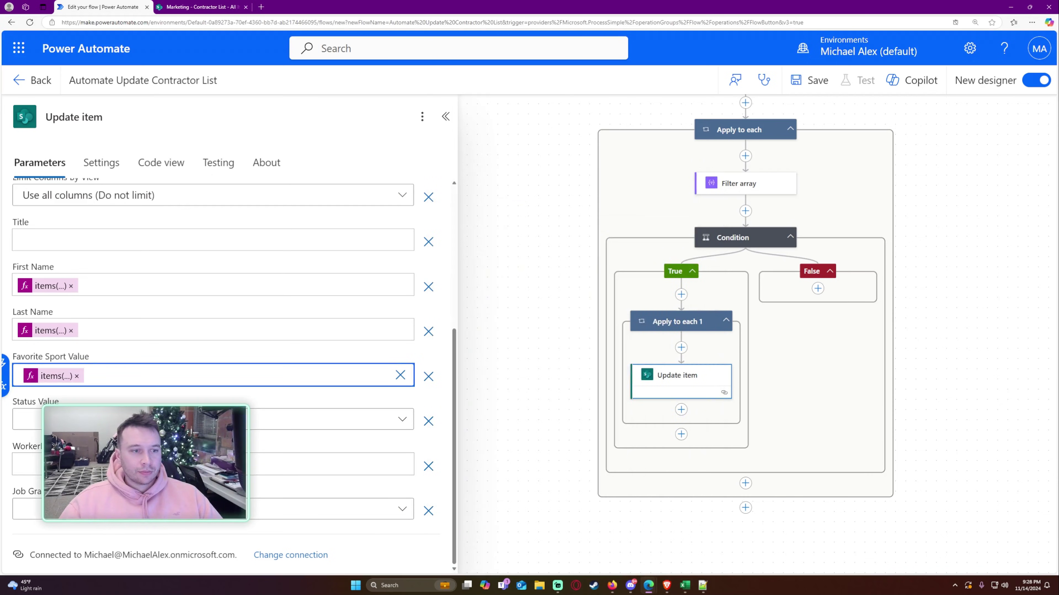
Step: Set Status Value to a custom value with the expression items('Apply_to_each')?['Status']
{"action": "left_click", "coordinate": [146, 420]}
{"action": "left_click", "coordinate": [146, 495]}
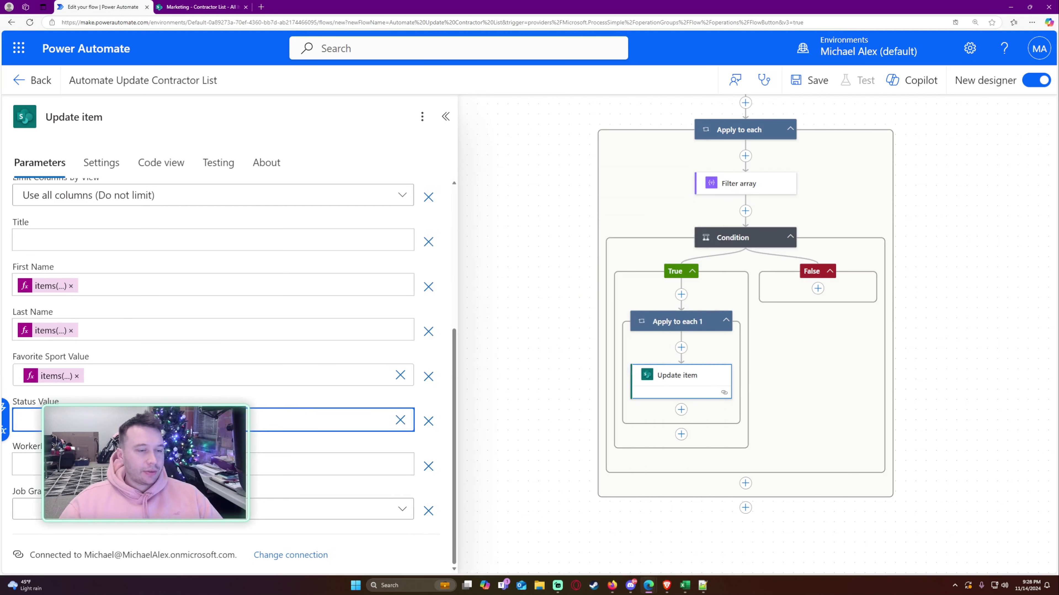
{"action": "left_click", "coordinate": [6, 430]}
{"action": "key", "text": "ctrl+v"}
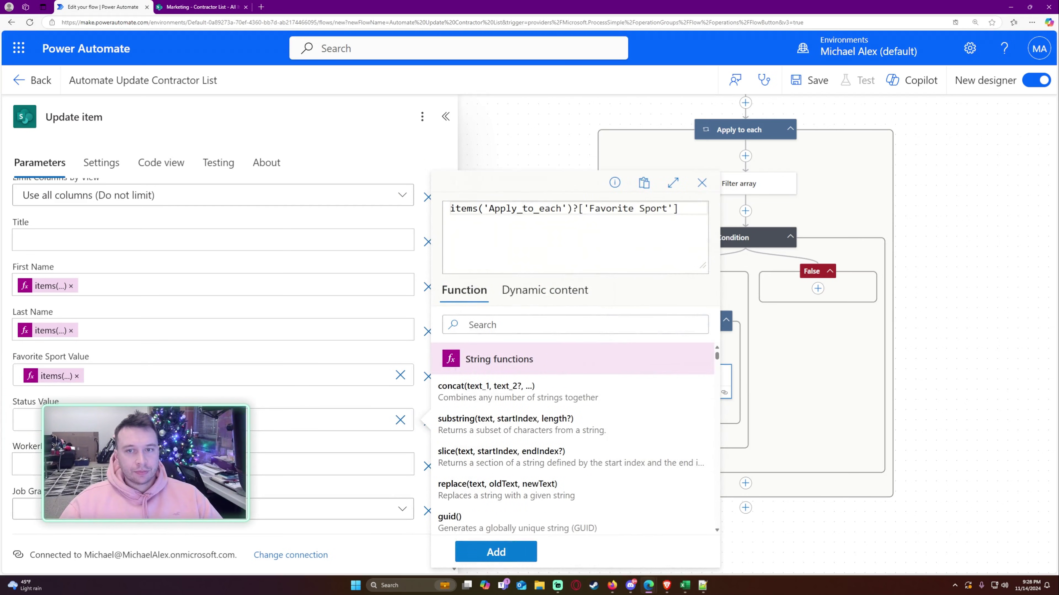
{"action": "left_click_drag", "start_coordinate": [669, 208], "coordinate": [589, 209]}
{"action": "type", "text": "Status"}
{"action": "key", "text": "ctrl+a"}
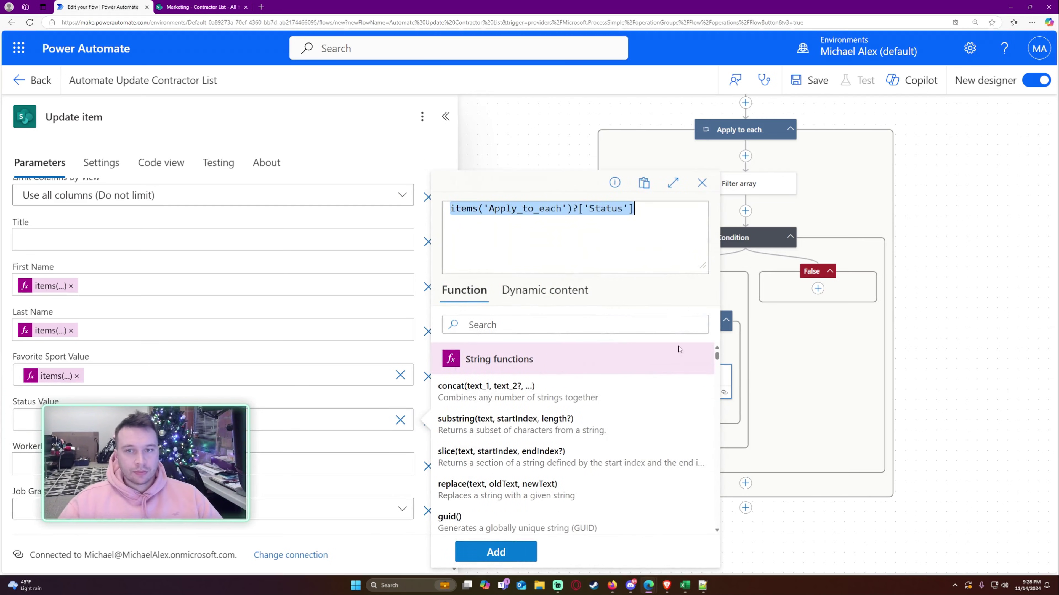
{"action": "left_click", "coordinate": [500, 551]}
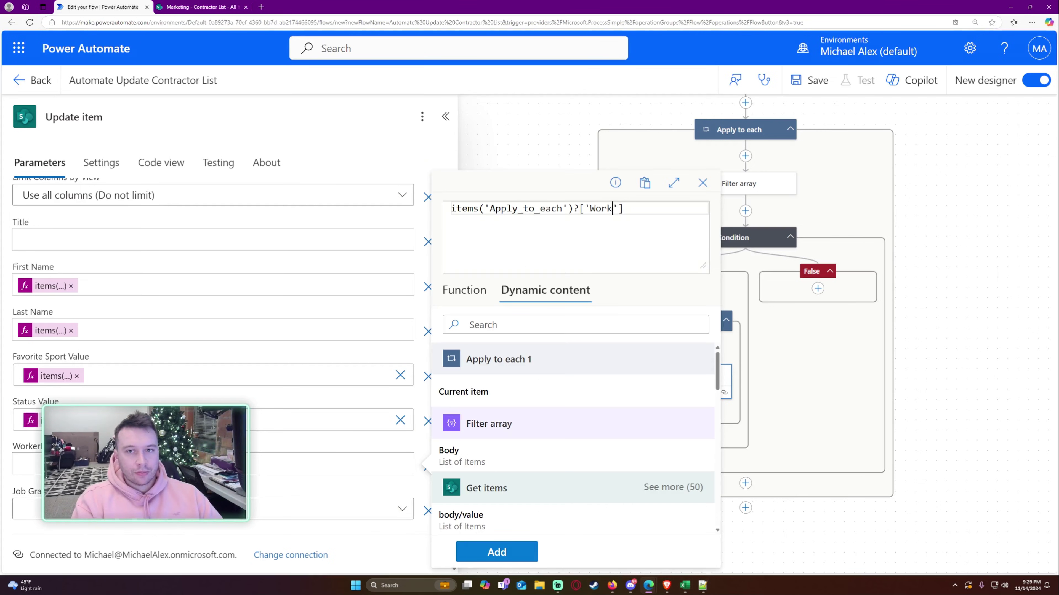
Step: Fill WorkerID with the outer loop item's WorkerID expression, and check the mapped fields against the Excel table's column headers
{"action": "key", "text": "ctrl+a"}
{"action": "left_click", "coordinate": [497, 552]}
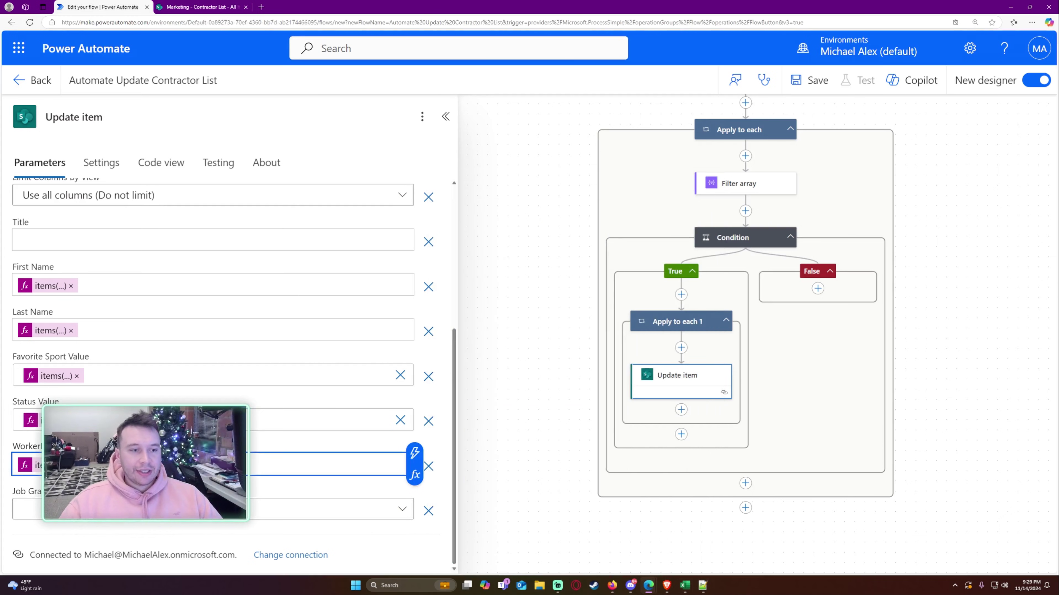
{"action": "key", "text": "alt+Tab"}
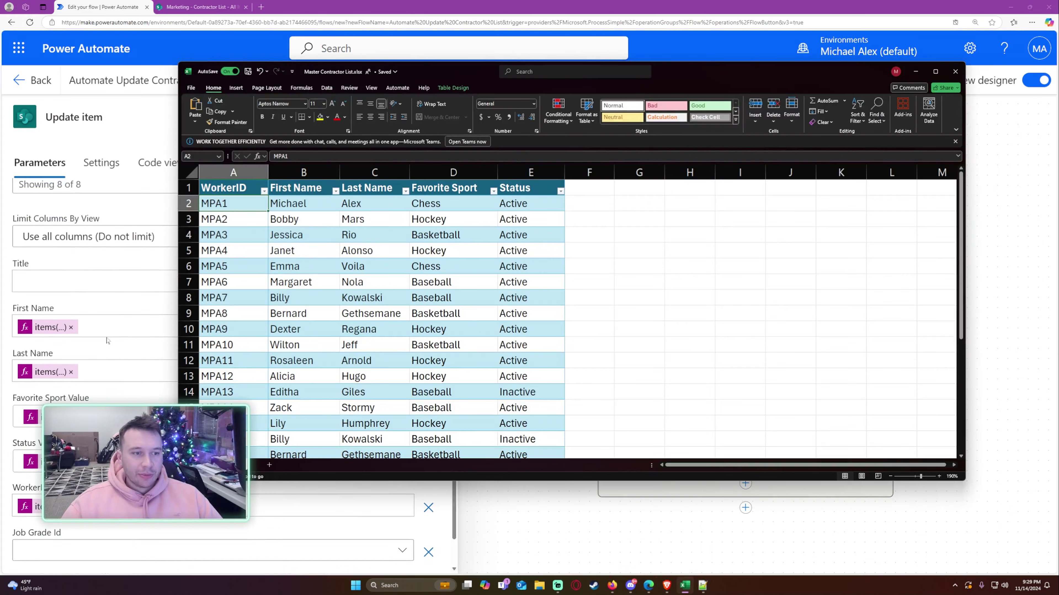
{"action": "left_click", "coordinate": [131, 265]}
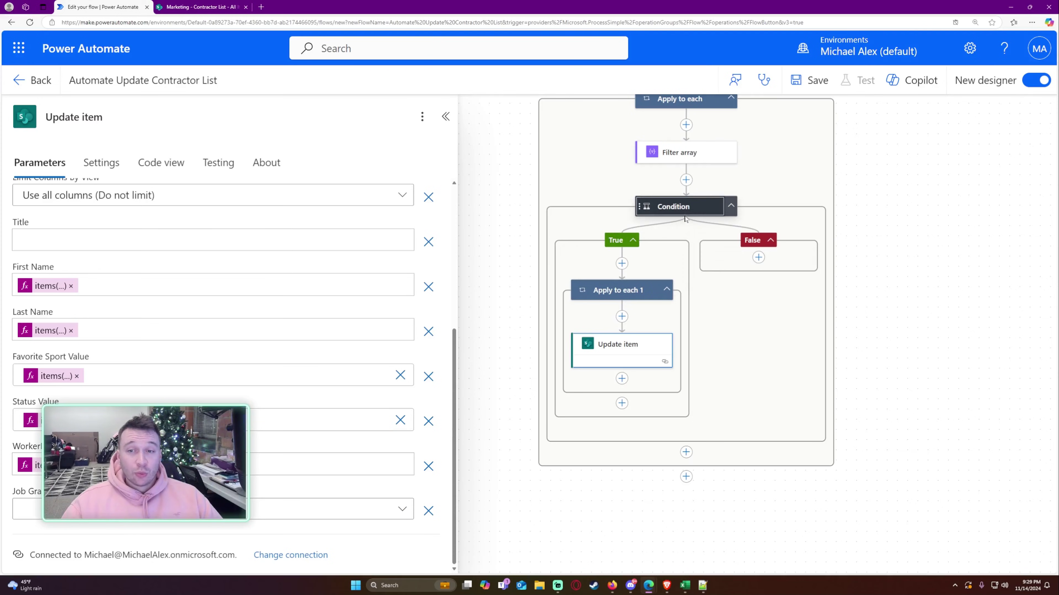
Step: Add a SharePoint Create item action to the condition's False branch
{"action": "left_click", "coordinate": [759, 258]}
{"action": "left_click", "coordinate": [805, 260]}
{"action": "type", "text": "c"}
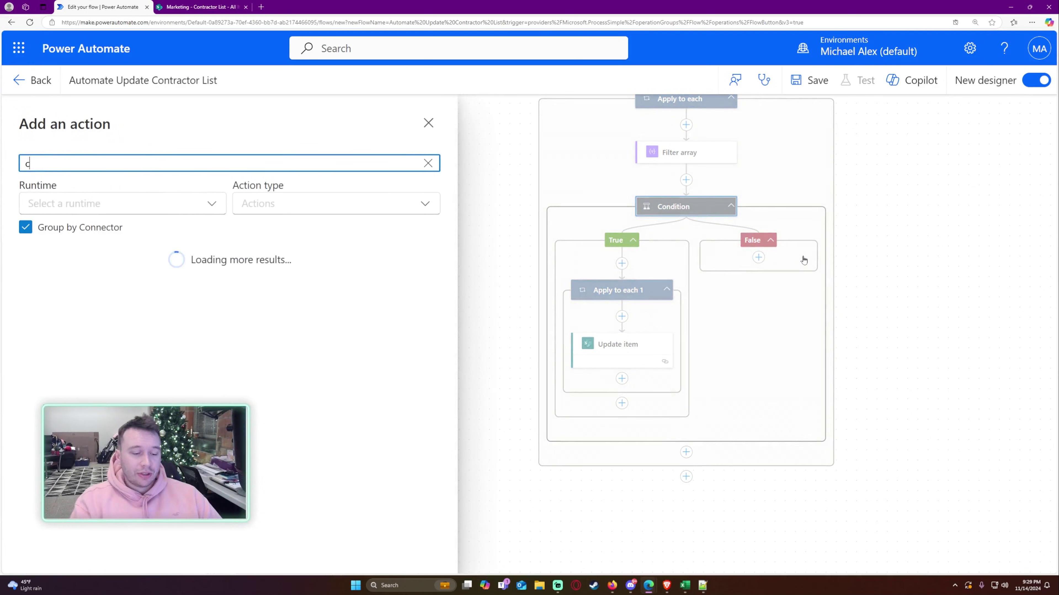
{"action": "type", "text": "reate item"}
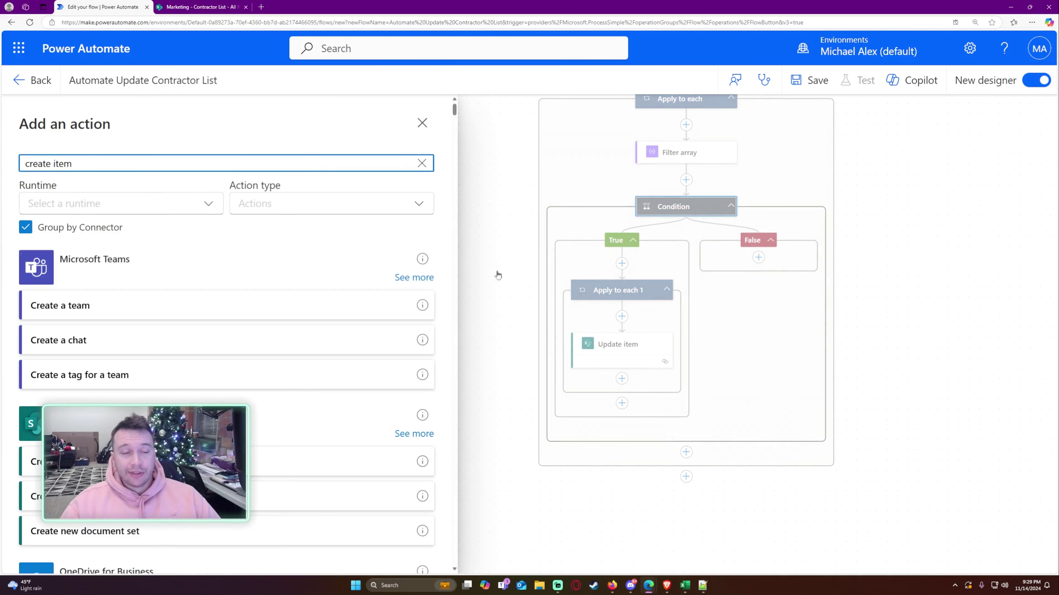
{"action": "left_click", "coordinate": [132, 306]}
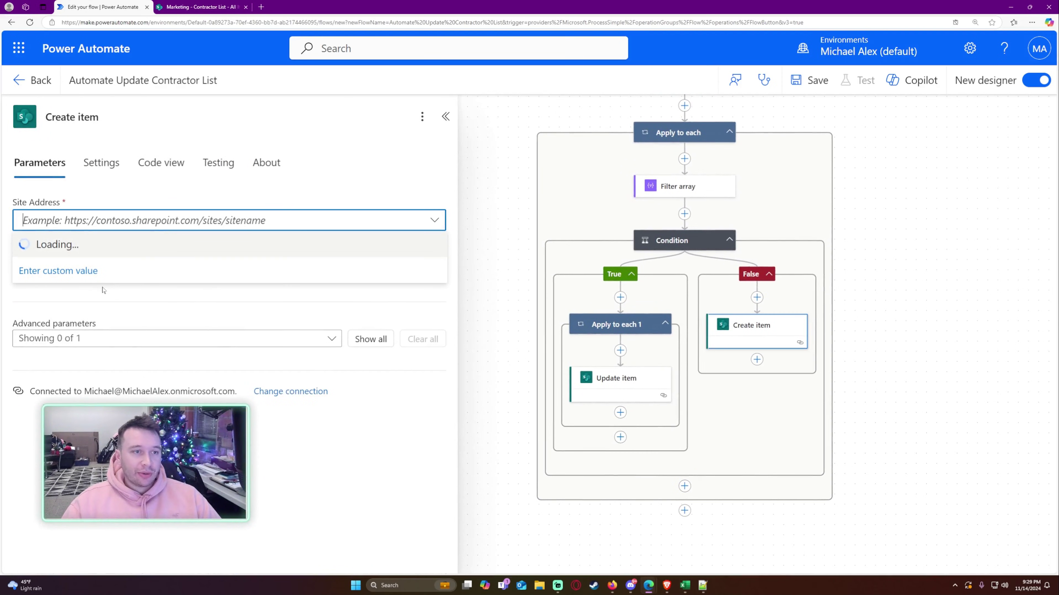
Step: Point Create item to the Marketing site's Contractor List and show all of its advanced parameters
{"action": "left_click", "coordinate": [96, 375]}
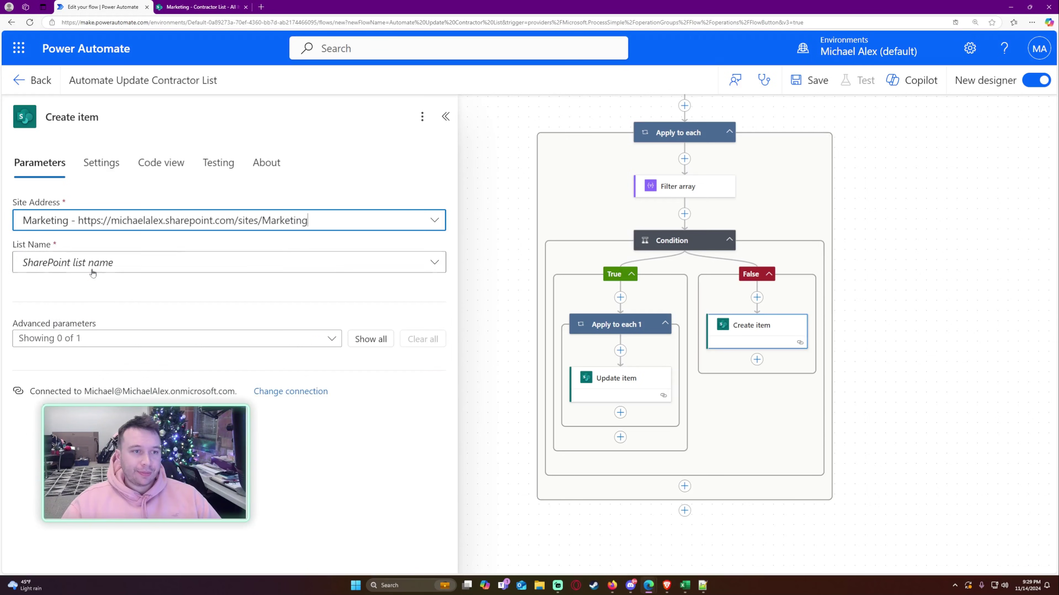
{"action": "left_click", "coordinate": [93, 272]}
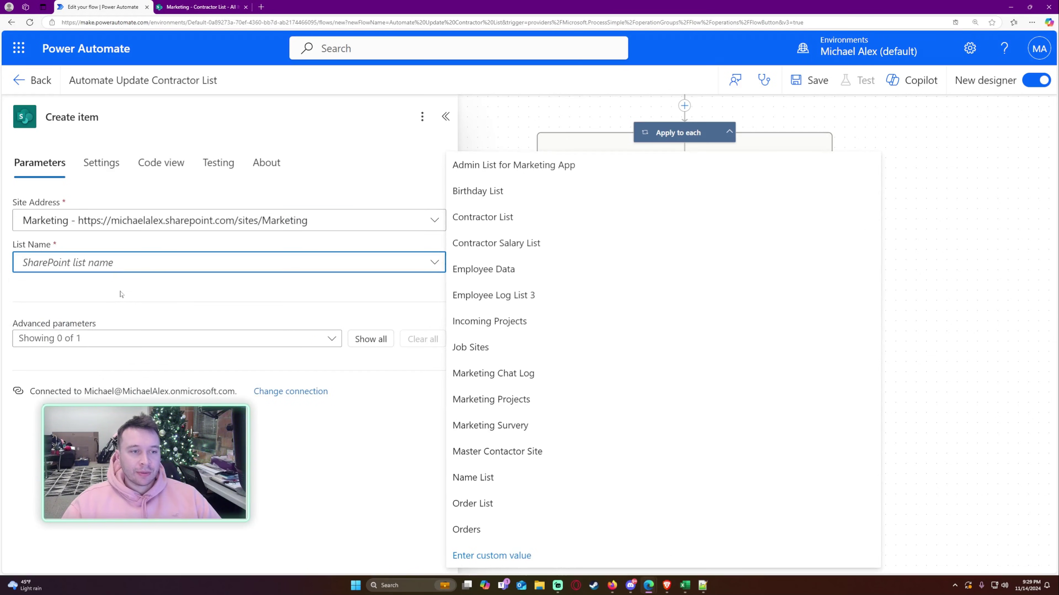
{"action": "left_click", "coordinate": [534, 215]}
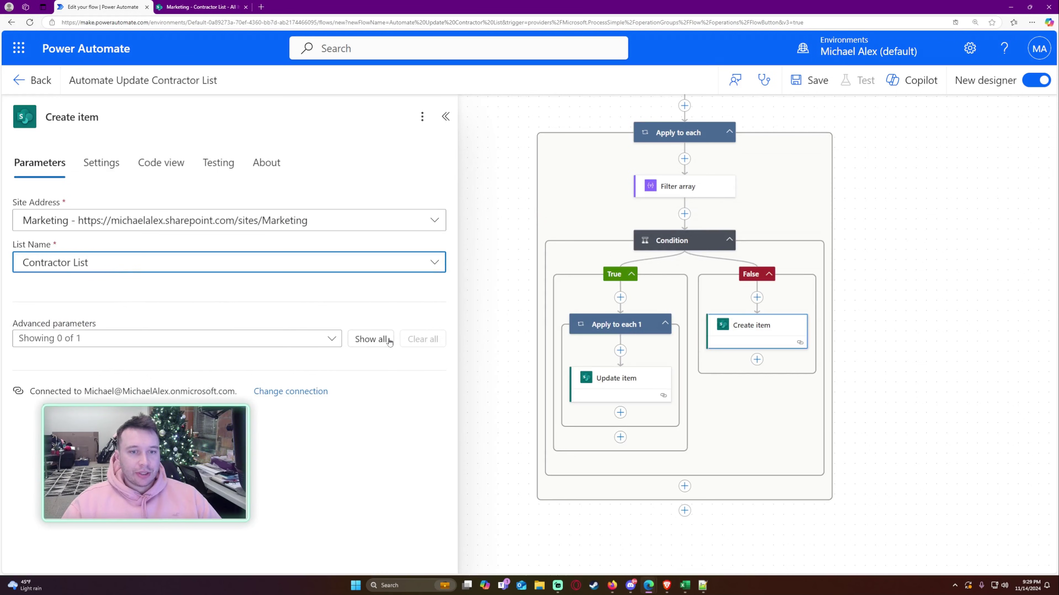
{"action": "left_click", "coordinate": [369, 337]}
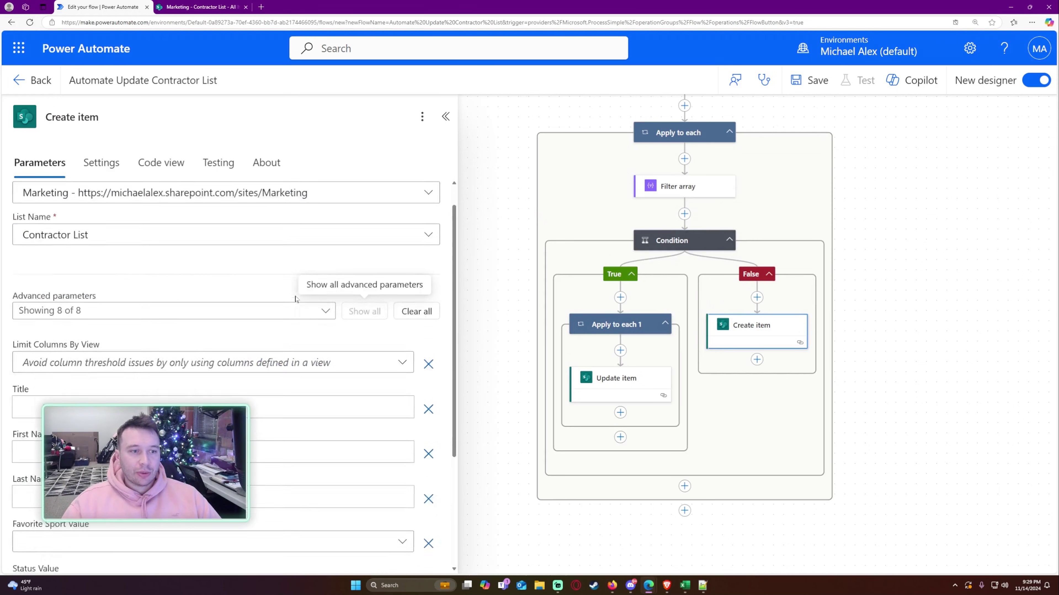
Step: Copy the First Name expression from the Update item action into Create item's First Name field
{"action": "scroll", "coordinate": [297, 299], "scroll_direction": "down", "scroll_amount": 4}
{"action": "left_click", "coordinate": [208, 285]}
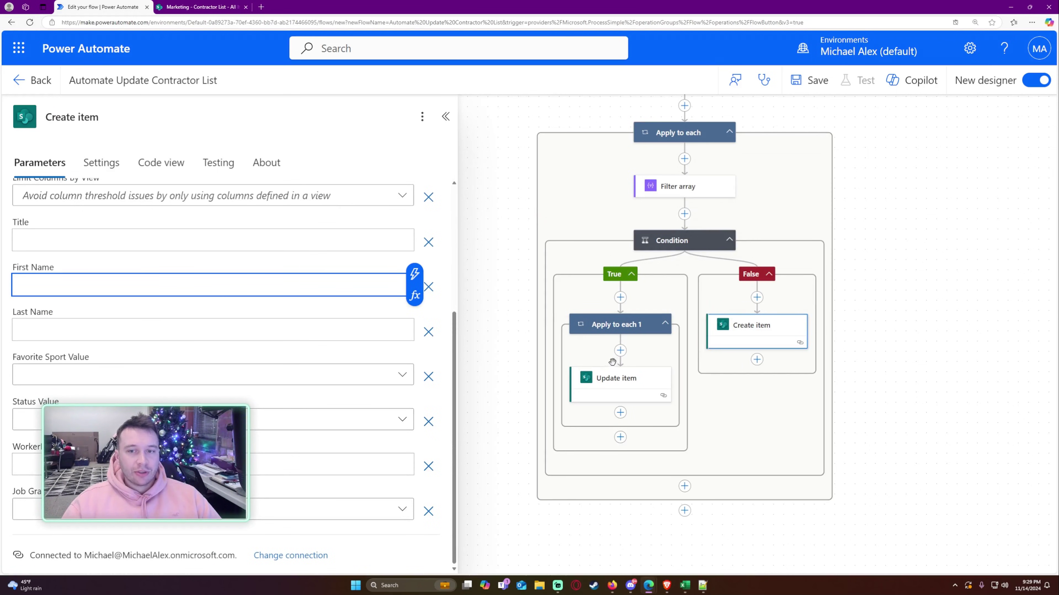
{"action": "left_click", "coordinate": [616, 377]}
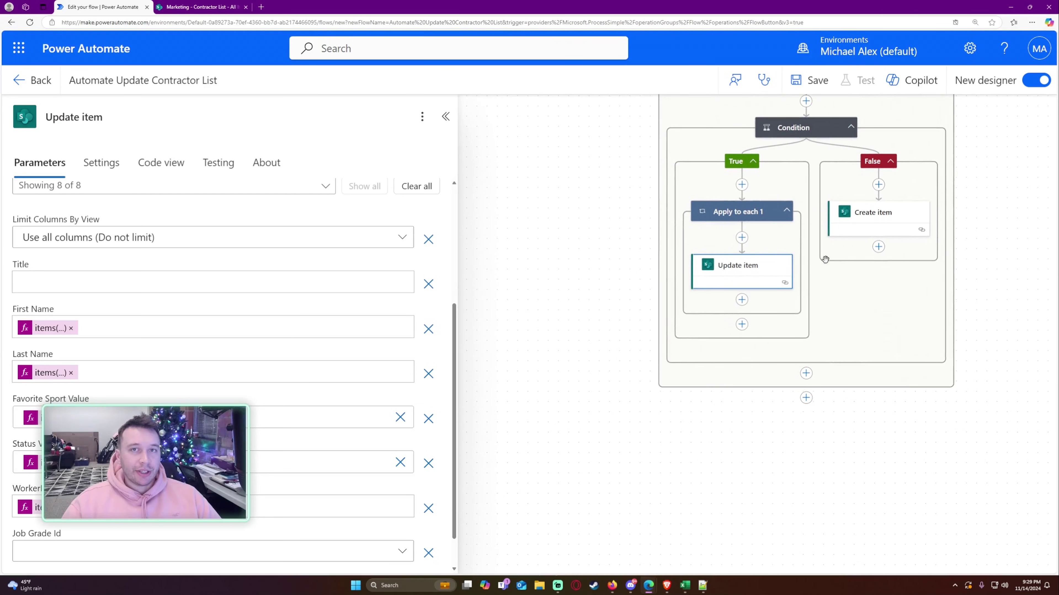
{"action": "left_click", "coordinate": [873, 218]}
{"action": "left_click", "coordinate": [738, 273]}
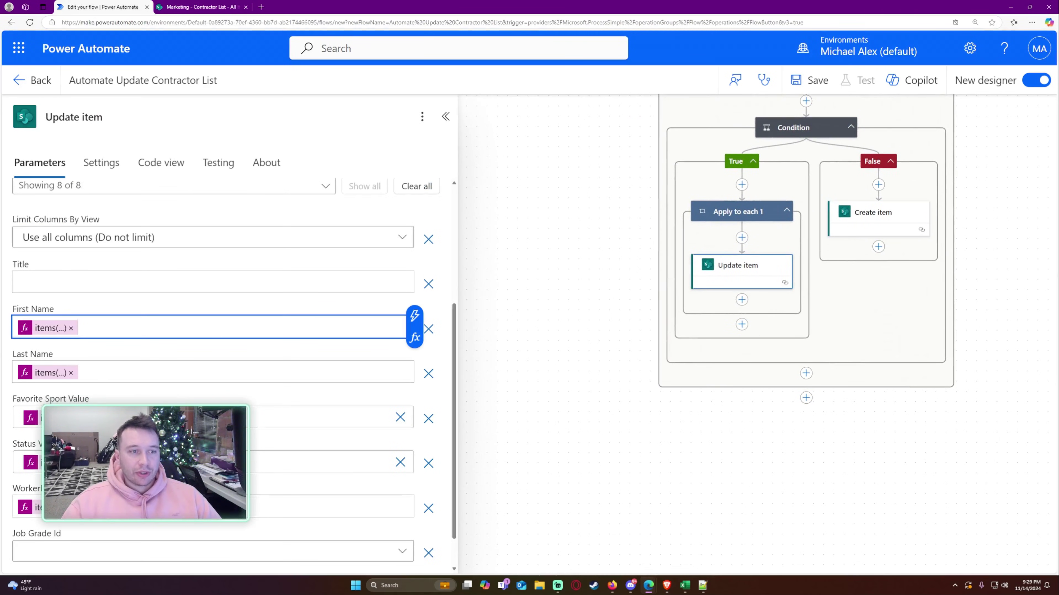
{"action": "key", "text": "BackSpace"}
{"action": "left_click", "coordinate": [875, 226]}
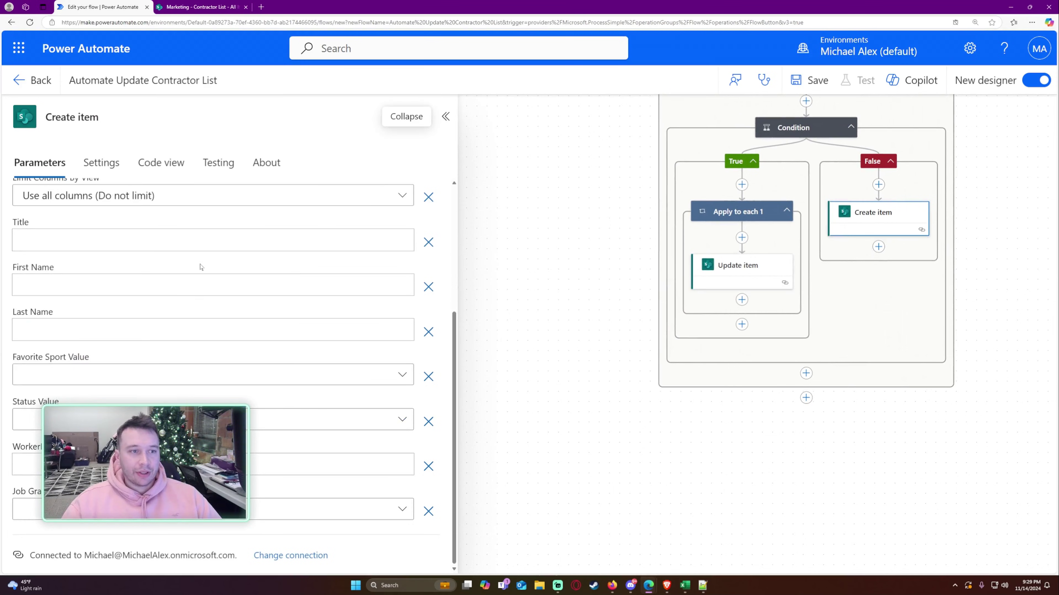
{"action": "left_click", "coordinate": [202, 285]}
{"action": "key", "text": "ctrl+v"}
Step: Copy Update item's expressions for Last Name, Favorite Sport Value, Status Value and WorkerID into the matching Create item fields
{"action": "left_click", "coordinate": [766, 270]}
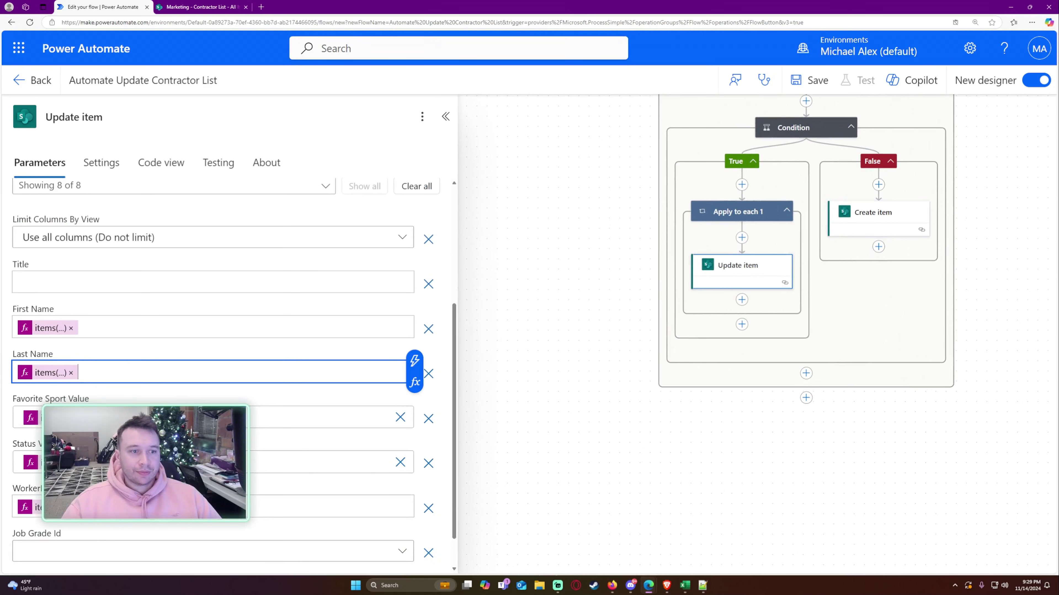
{"action": "left_click", "coordinate": [868, 232]}
{"action": "left_click", "coordinate": [208, 330]}
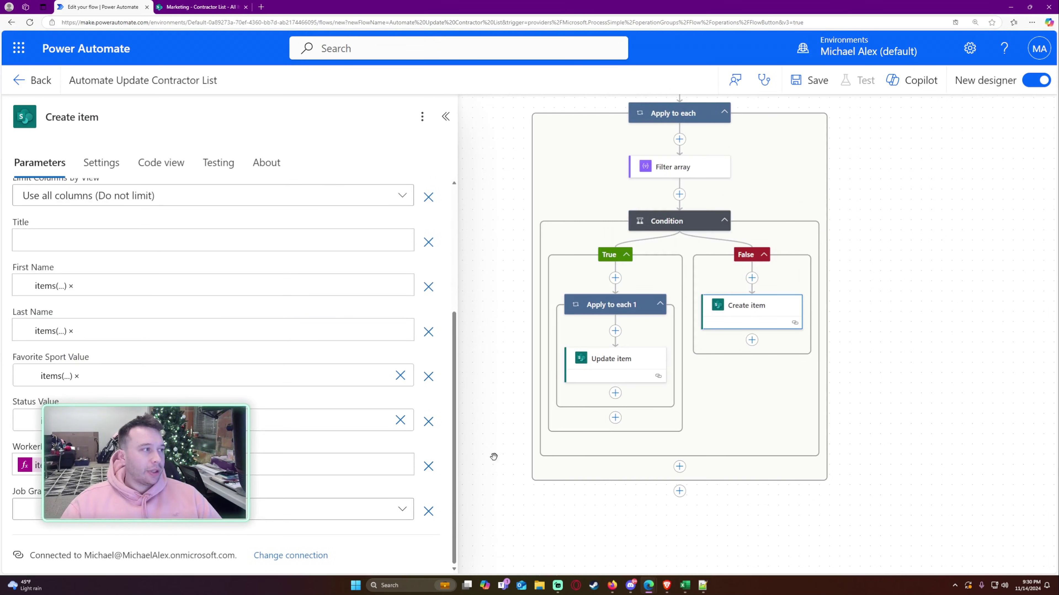
Step: Review the flow from Create item up to its manual trigger and save it
{"action": "scroll", "coordinate": [230, 292], "scroll_direction": "up", "scroll_amount": 5}
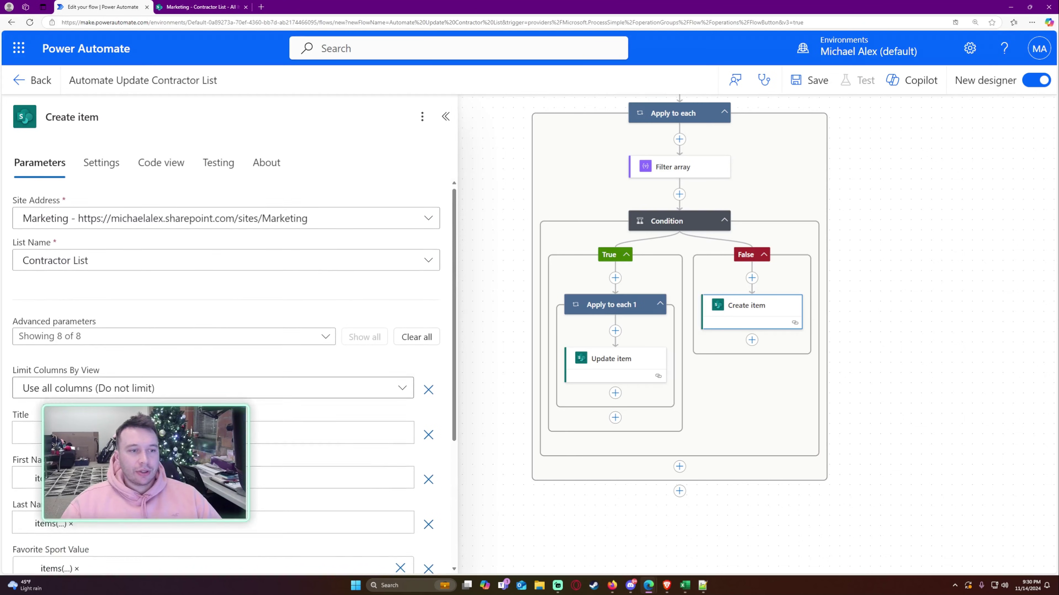
{"action": "scroll", "coordinate": [563, 331], "scroll_direction": "up", "scroll_amount": 5}
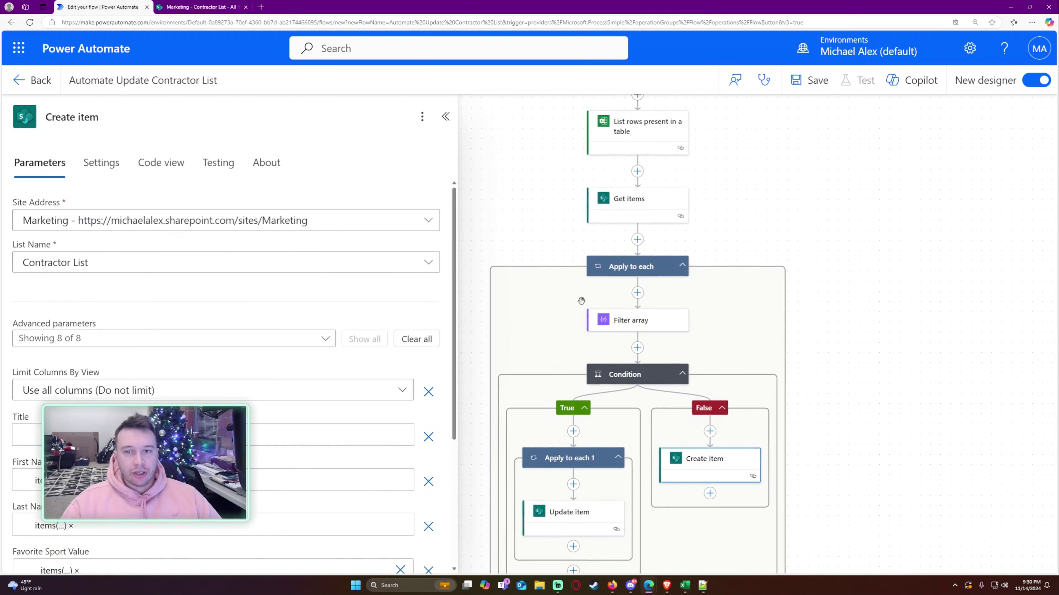
{"action": "scroll", "coordinate": [723, 288], "scroll_direction": "up", "scroll_amount": 1}
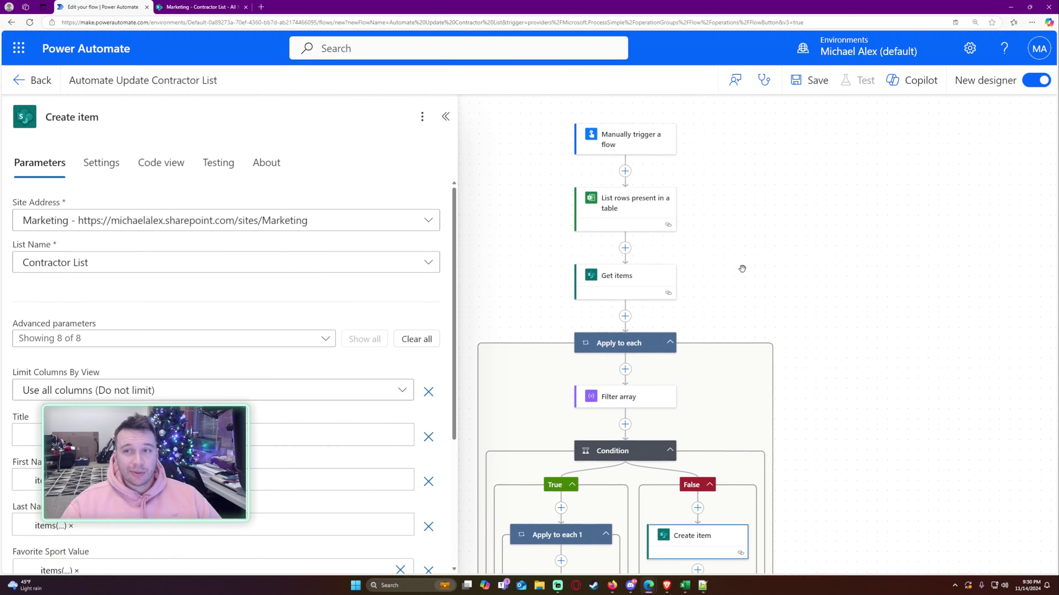
{"action": "left_click", "coordinate": [811, 80]}
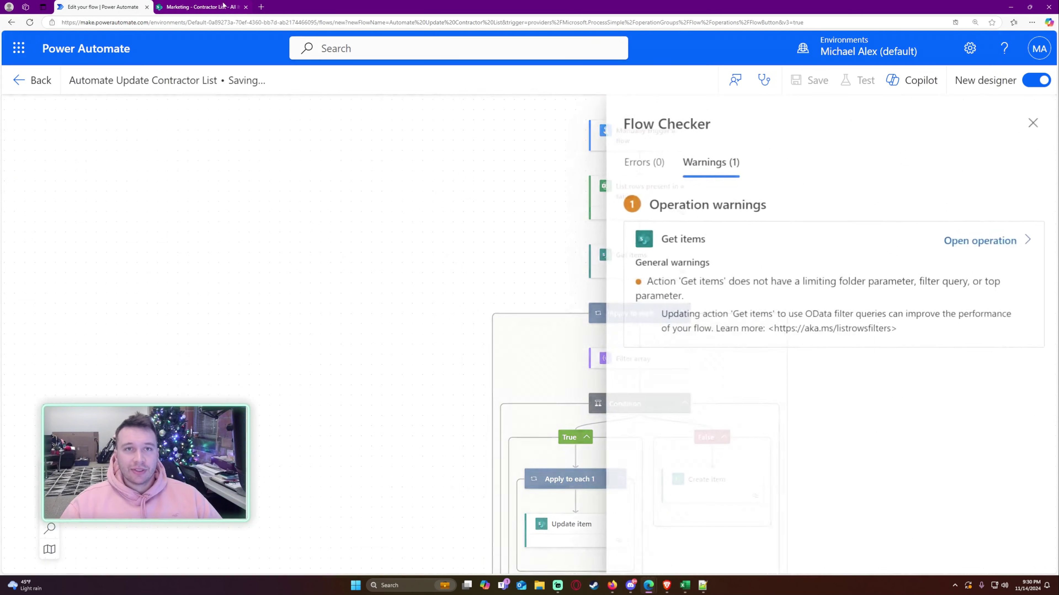
Step: Show the Modified and Created columns in the SharePoint Contractor List's All Items view
{"action": "left_click", "coordinate": [224, 5]}
{"action": "key", "text": "ctrl+plus"}
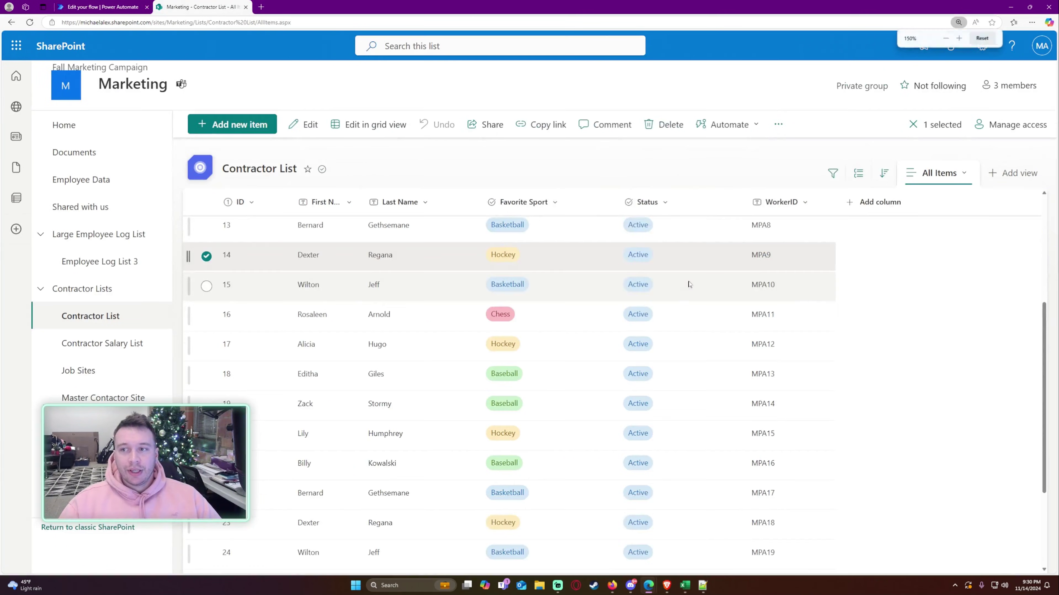
{"action": "left_click", "coordinate": [880, 202]}
{"action": "left_click", "coordinate": [709, 423]}
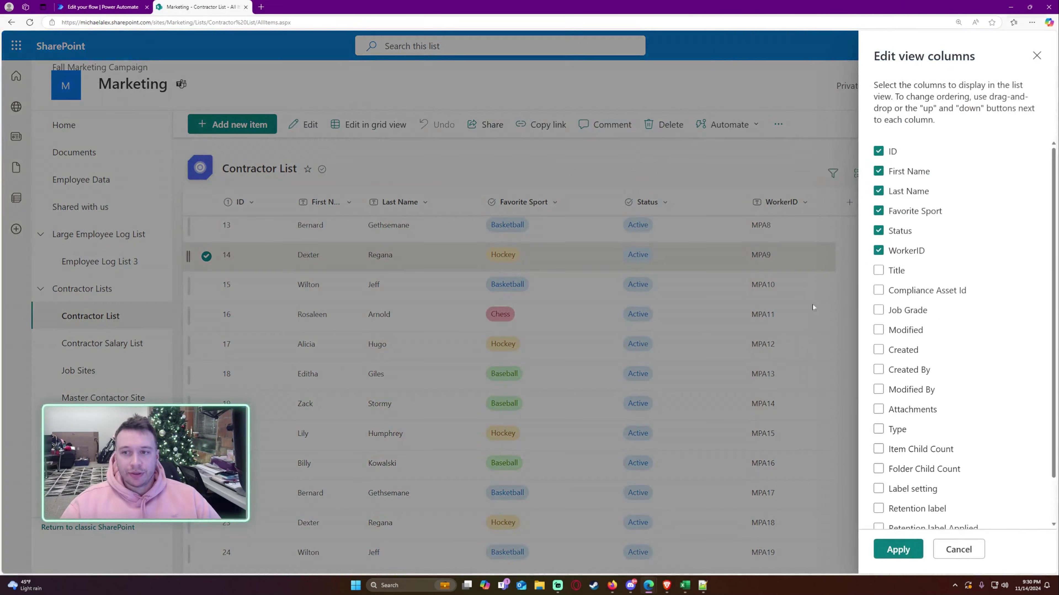
{"action": "left_click", "coordinate": [880, 330]}
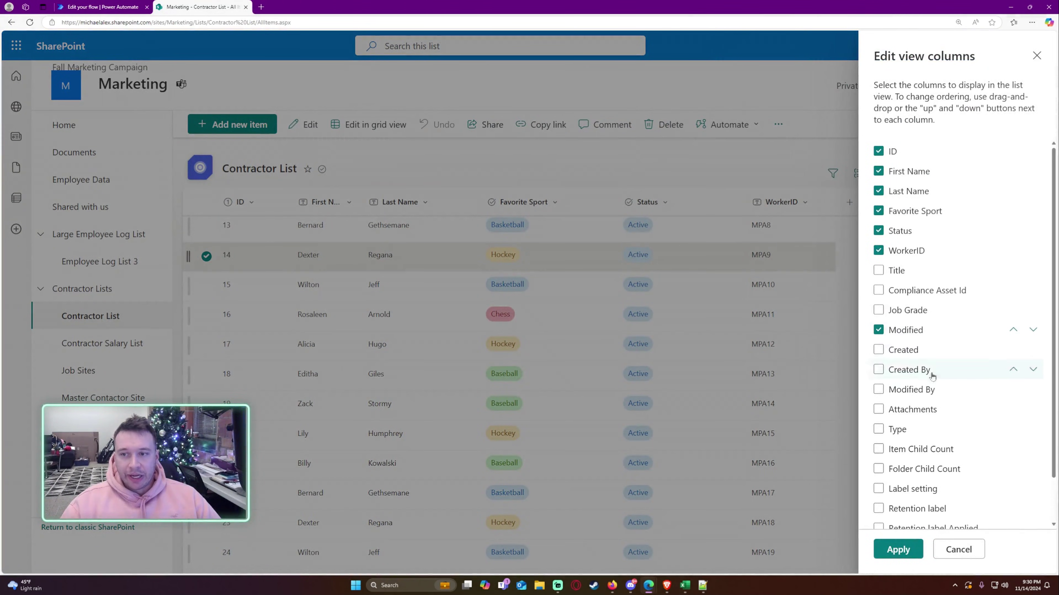
{"action": "scroll", "coordinate": [879, 446], "scroll_direction": "down", "scroll_amount": 2}
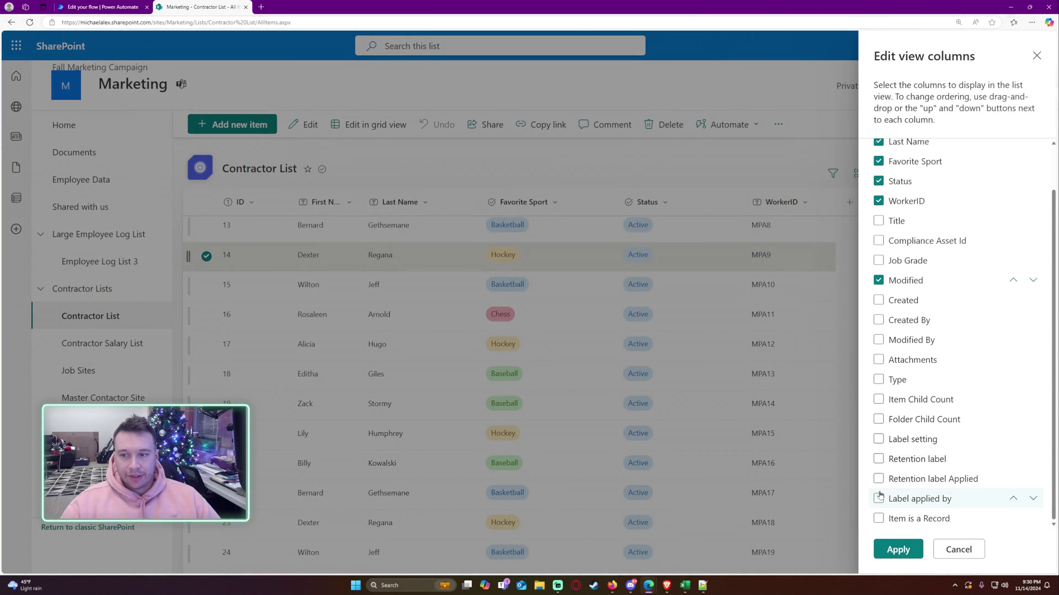
{"action": "left_click", "coordinate": [884, 301]}
{"action": "left_click", "coordinate": [899, 549]}
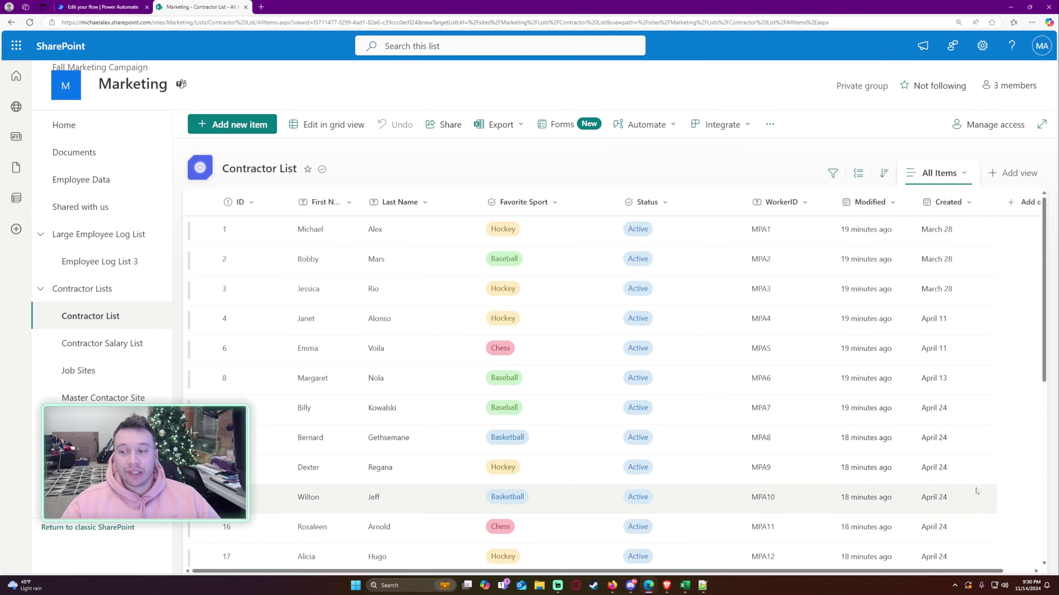
Step: Return to the flow in Power Automate, close the Master Contractor List workbook in Excel, and start a manual test run
{"action": "left_click", "coordinate": [110, 5]}
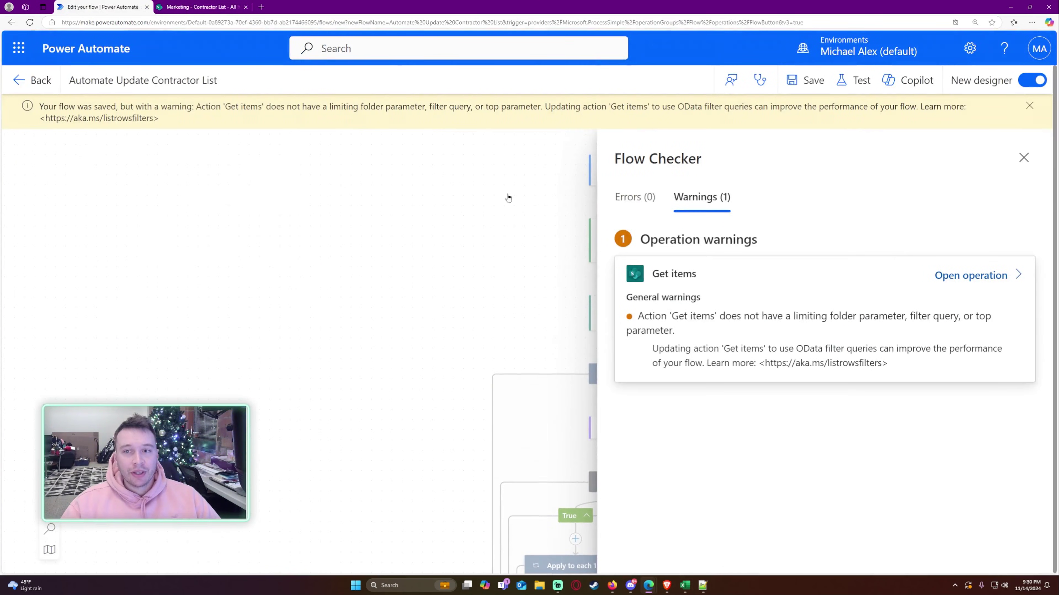
{"action": "left_click", "coordinate": [1024, 157]}
{"action": "left_click", "coordinate": [850, 80]}
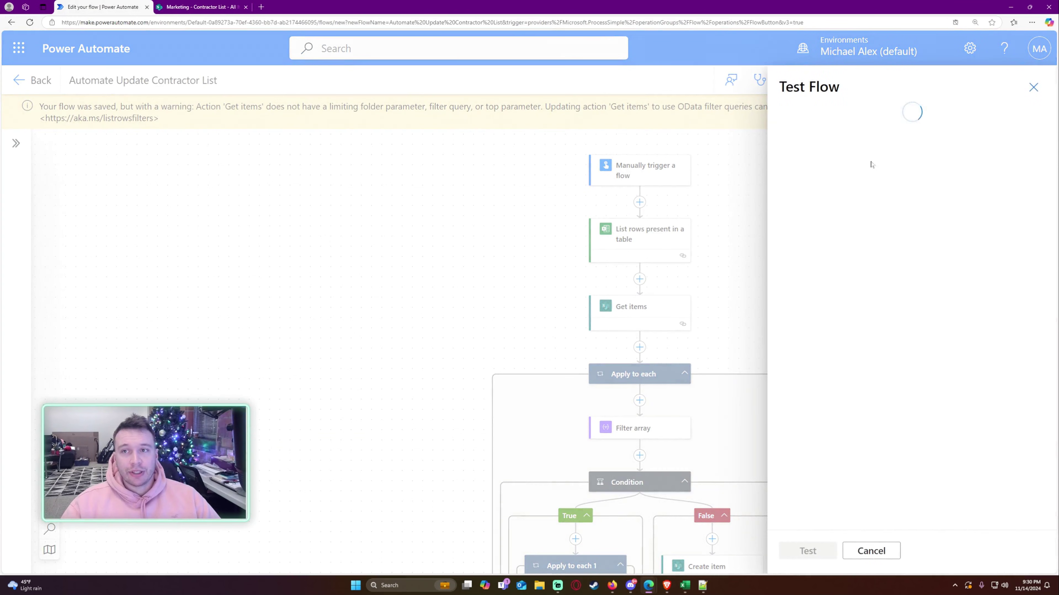
{"action": "left_click", "coordinate": [684, 586]}
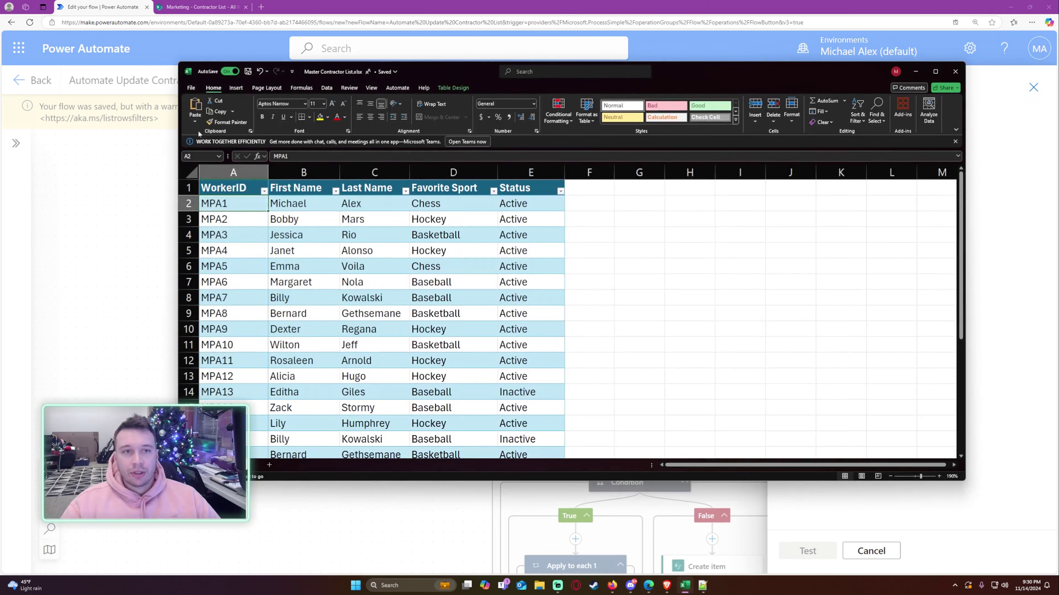
{"action": "left_click", "coordinate": [948, 79]}
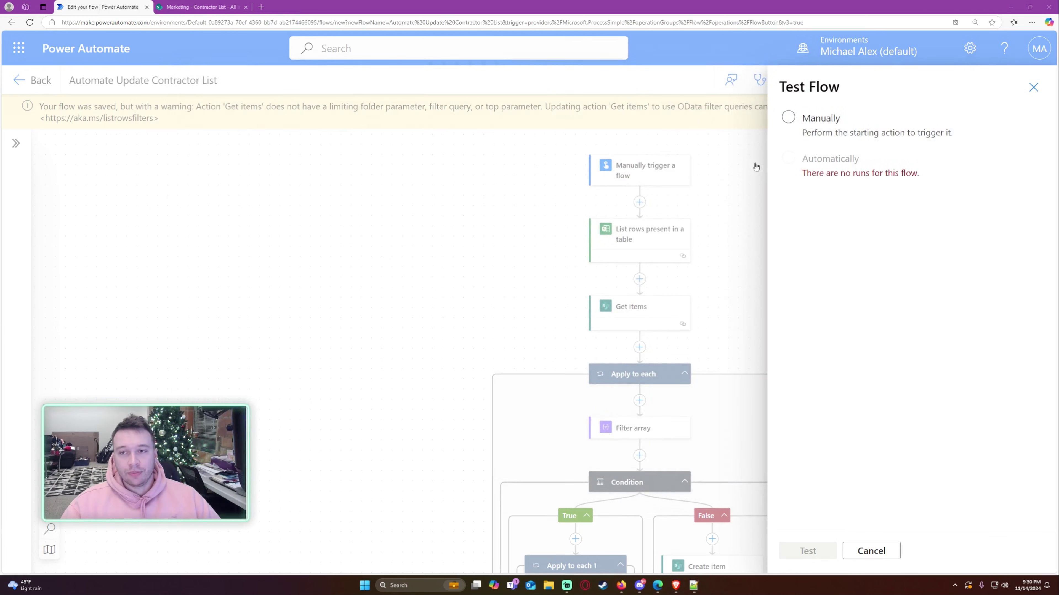
{"action": "left_click", "coordinate": [819, 124]}
{"action": "left_click", "coordinate": [808, 551]}
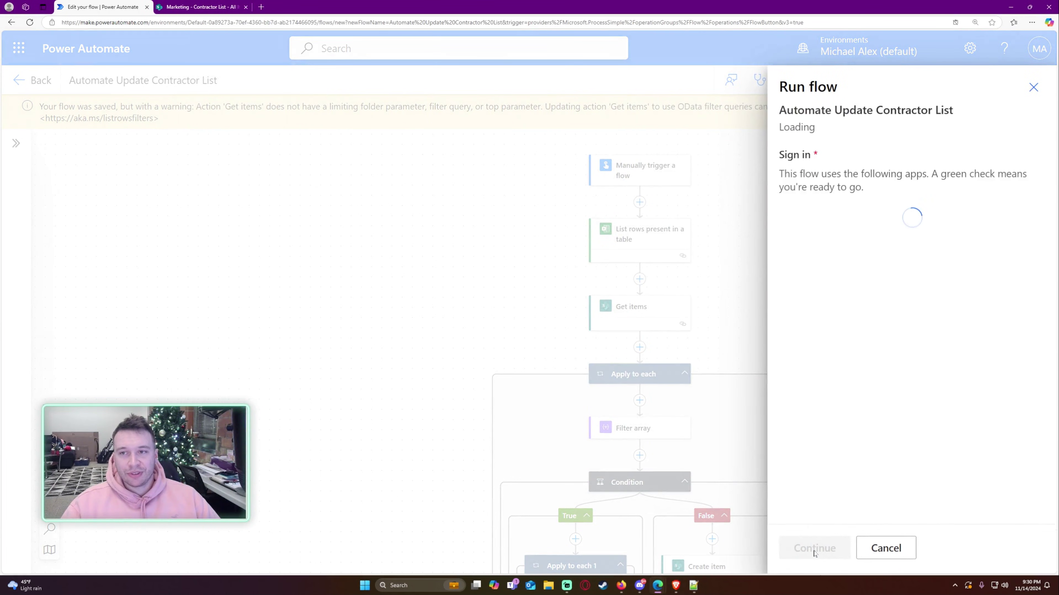
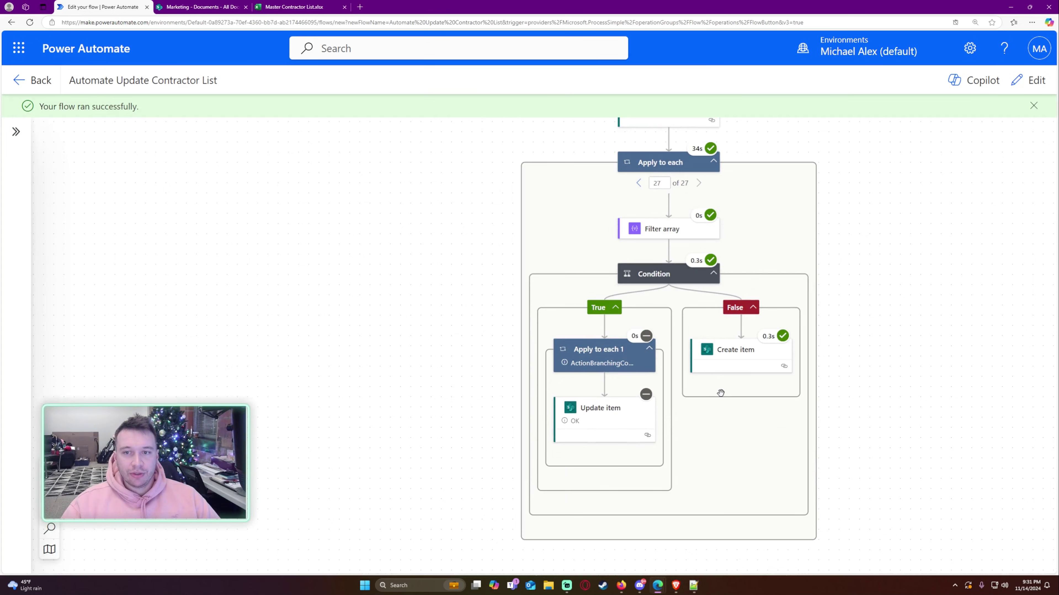
Step: Examine the Filter array action's inputs and outputs for loop iteration 27 of the test run
{"action": "left_click", "coordinate": [681, 237]}
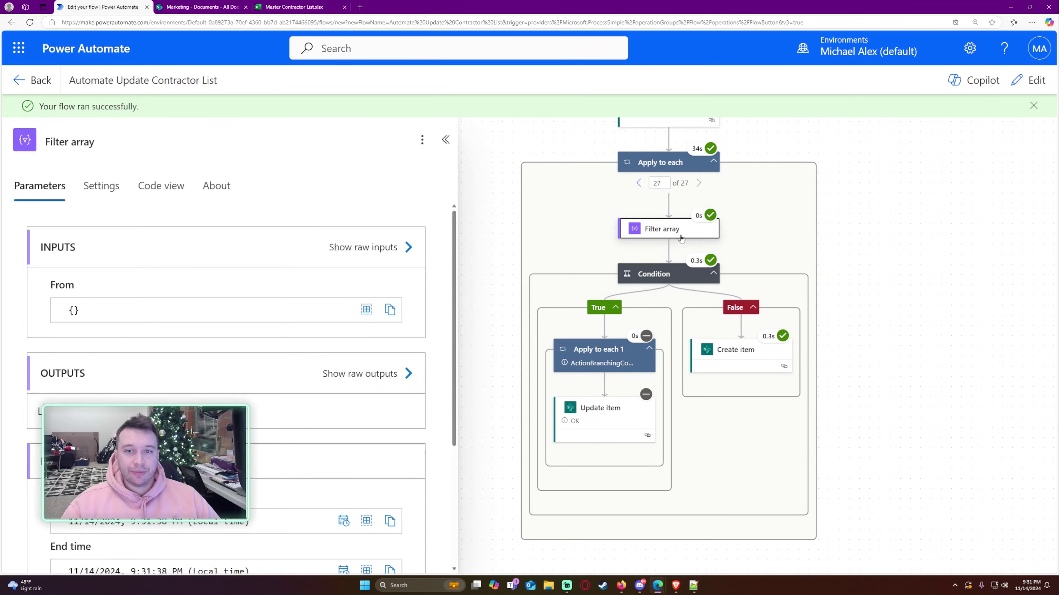
{"action": "scroll", "coordinate": [225, 312], "scroll_direction": "down", "scroll_amount": 5}
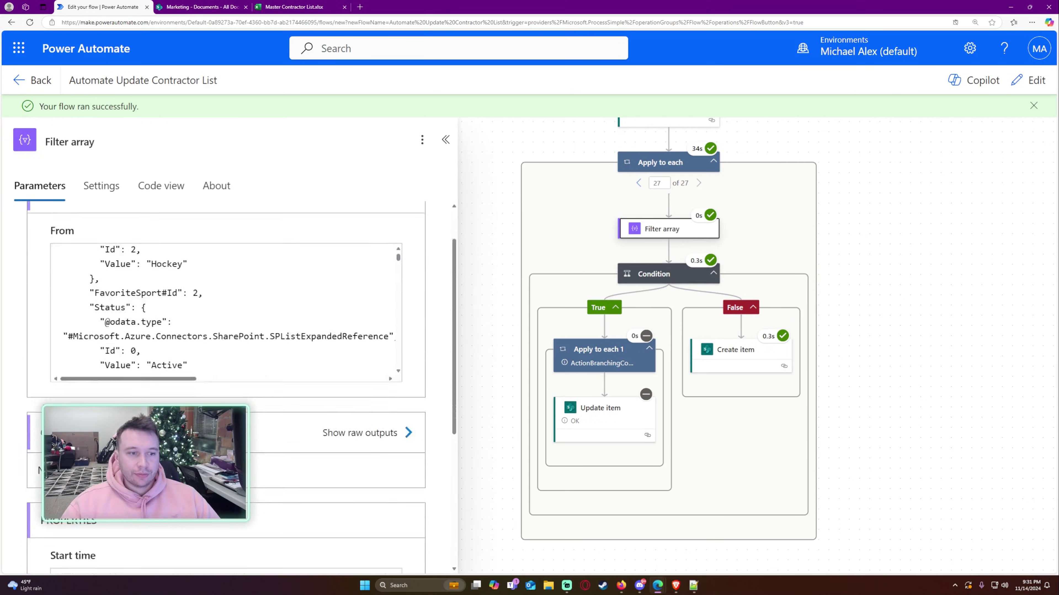
{"action": "scroll", "coordinate": [225, 312], "scroll_direction": "down", "scroll_amount": 3}
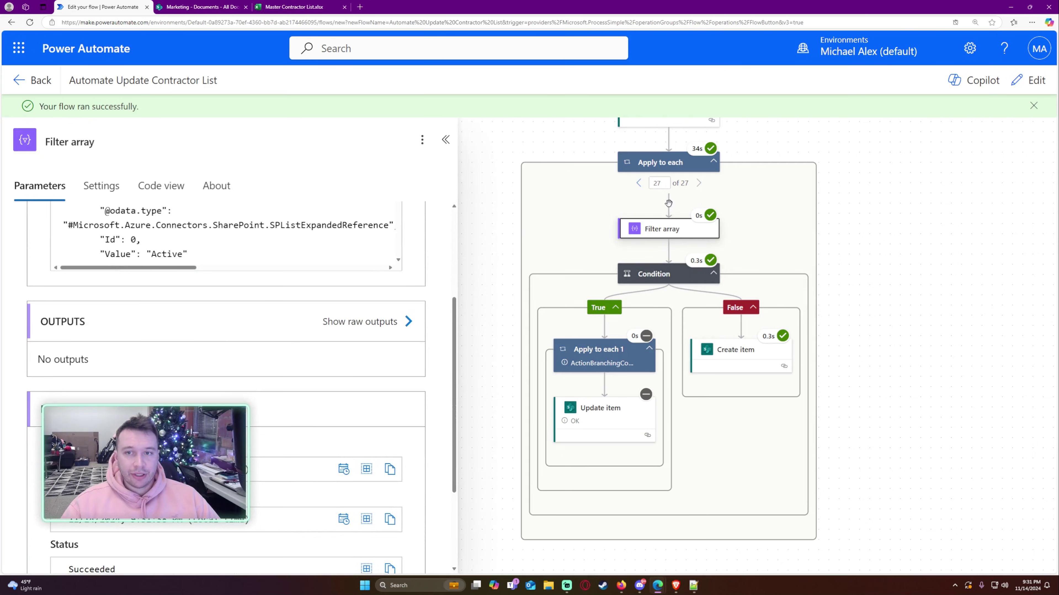
{"action": "scroll", "coordinate": [253, 374], "scroll_direction": "up", "scroll_amount": 2}
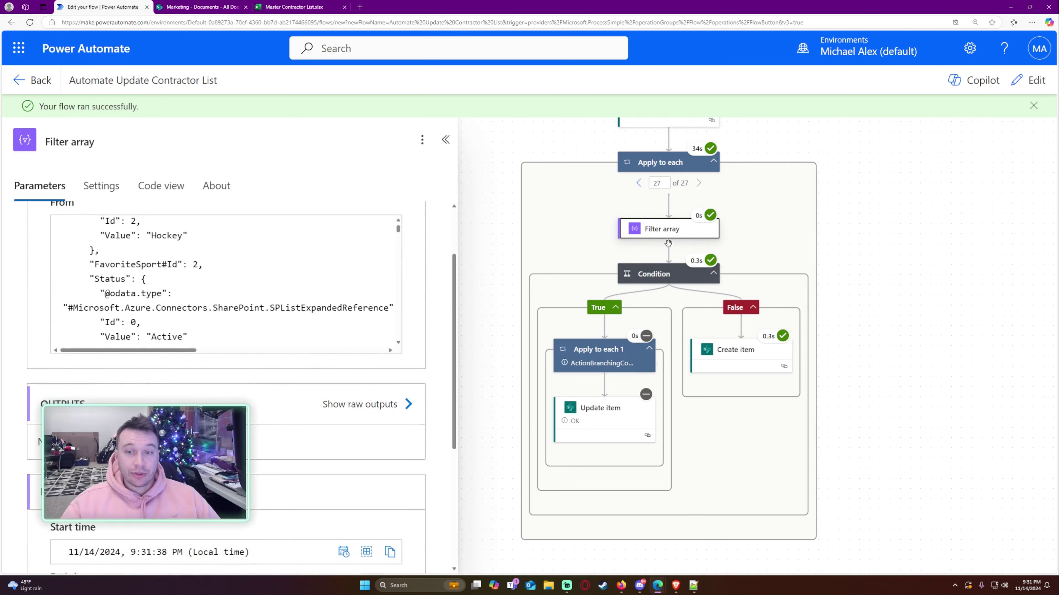
Step: Switch the Apply to each loop to iteration 1 and examine the Filter array's raw outputs
{"action": "double_click", "coordinate": [659, 183]}
{"action": "type", "text": "21"}
{"action": "type", "text": "1"}
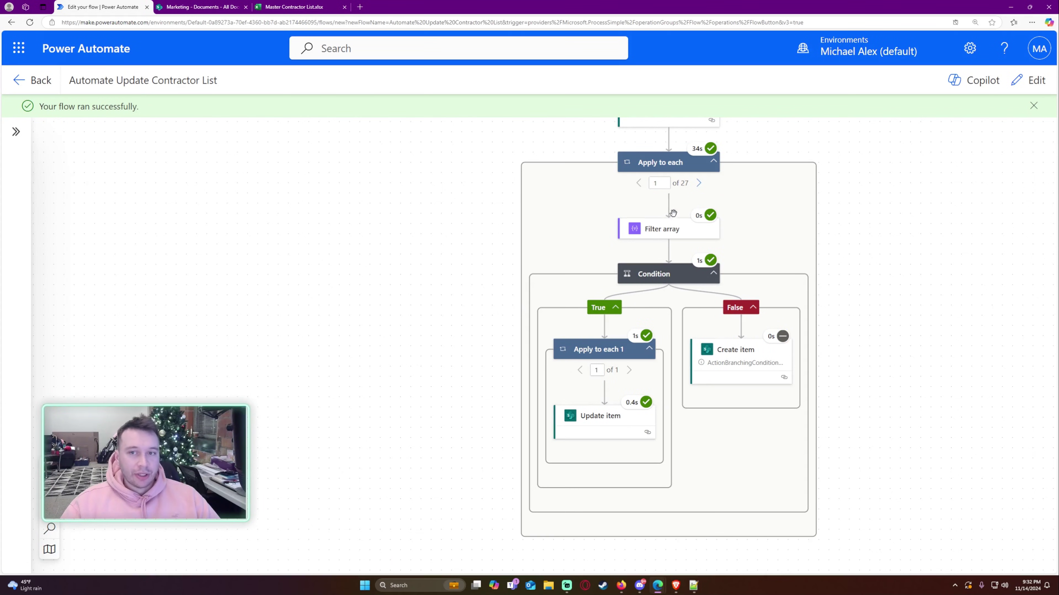
{"action": "left_click", "coordinate": [672, 236]}
{"action": "scroll", "coordinate": [249, 367], "scroll_direction": "down", "scroll_amount": 10}
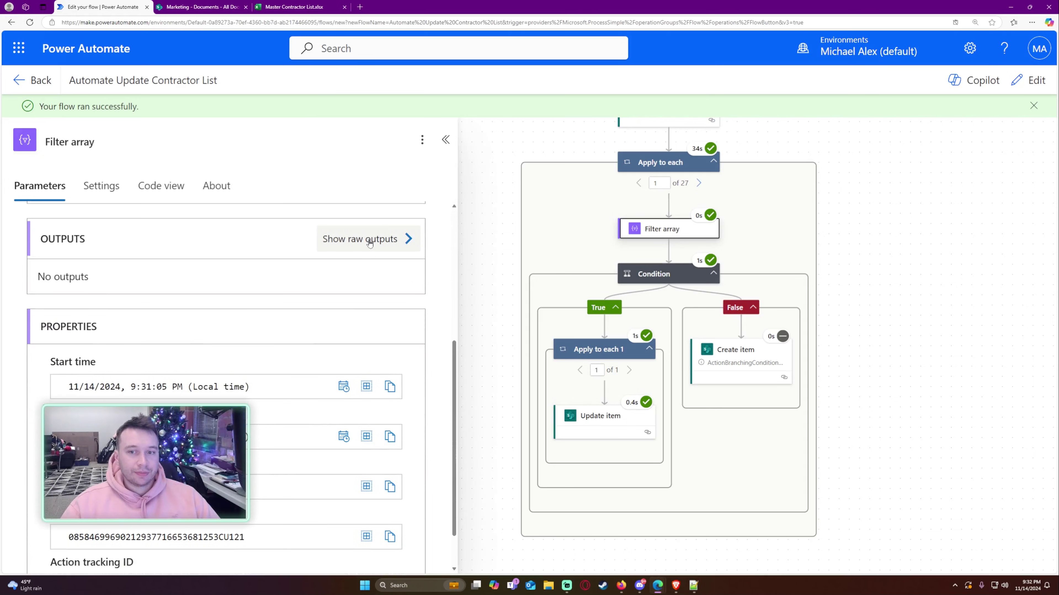
{"action": "left_click", "coordinate": [370, 243]}
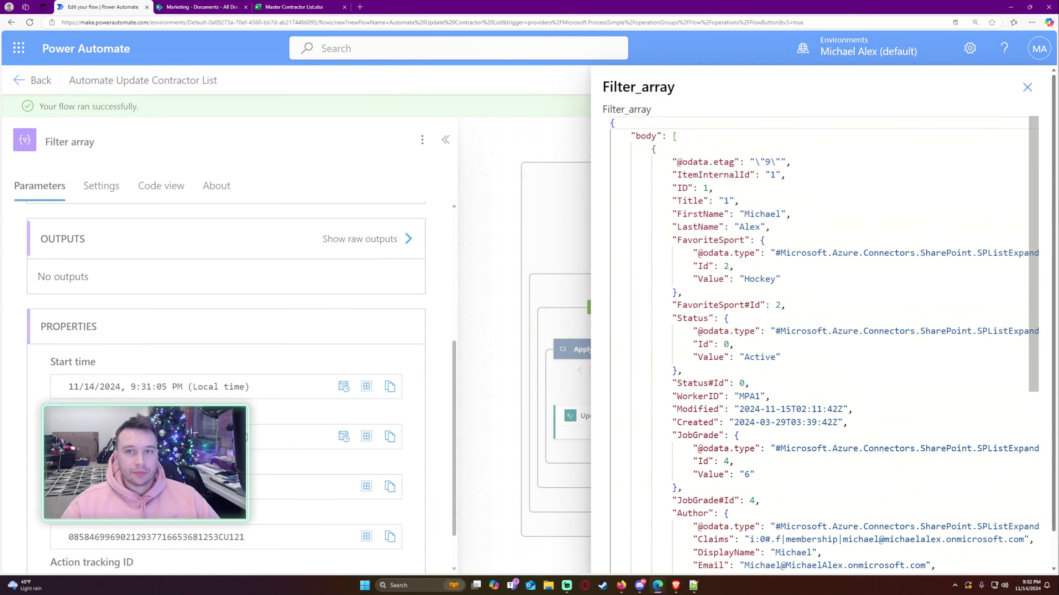
{"action": "scroll", "coordinate": [821, 359], "scroll_direction": "down", "scroll_amount": 3}
{"action": "scroll", "coordinate": [821, 358], "scroll_direction": "up", "scroll_amount": 3}
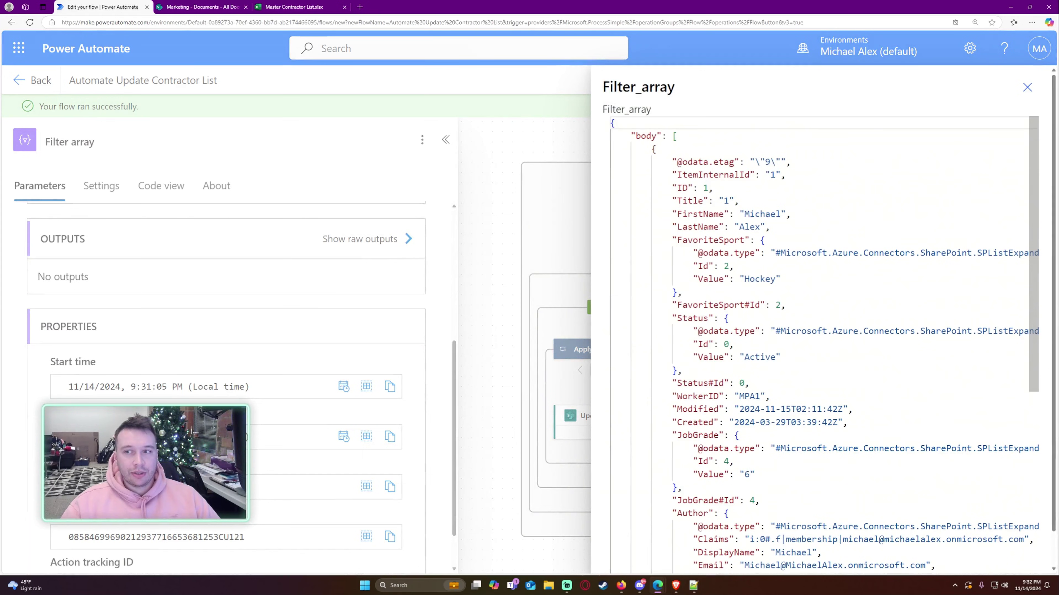
{"action": "scroll", "coordinate": [822, 346], "scroll_direction": "down", "scroll_amount": 5}
{"action": "key", "text": "Escape"}
Step: Open the Contractor List in SharePoint and check its items' field values and Modified and Created dates down to the last row
{"action": "key", "text": "ctrl+Tab"}
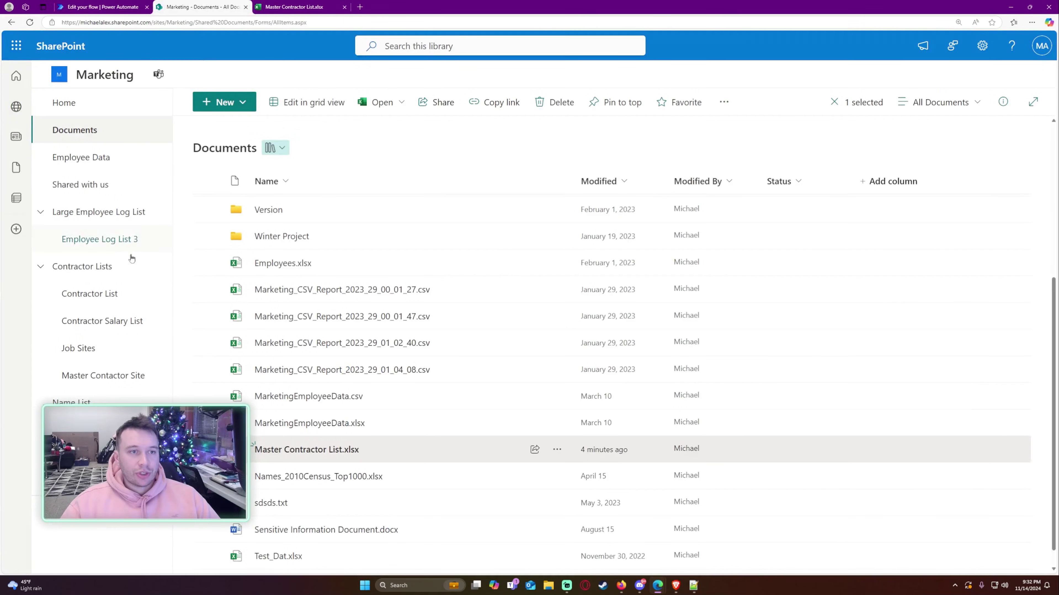
{"action": "left_click", "coordinate": [104, 321]}
{"action": "left_click", "coordinate": [100, 316]}
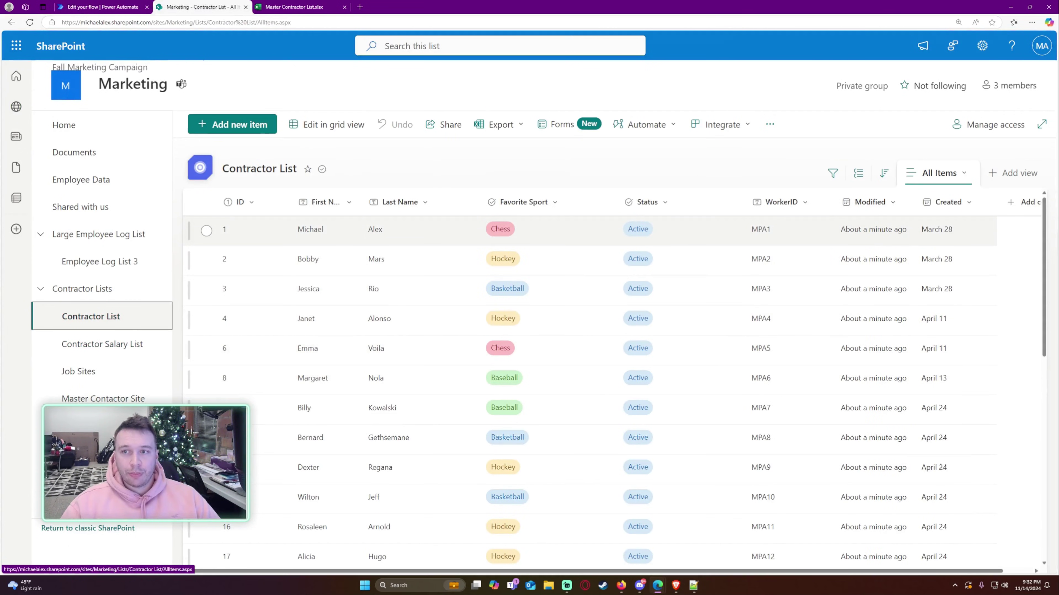
{"action": "scroll", "coordinate": [828, 286], "scroll_direction": "down", "scroll_amount": 1}
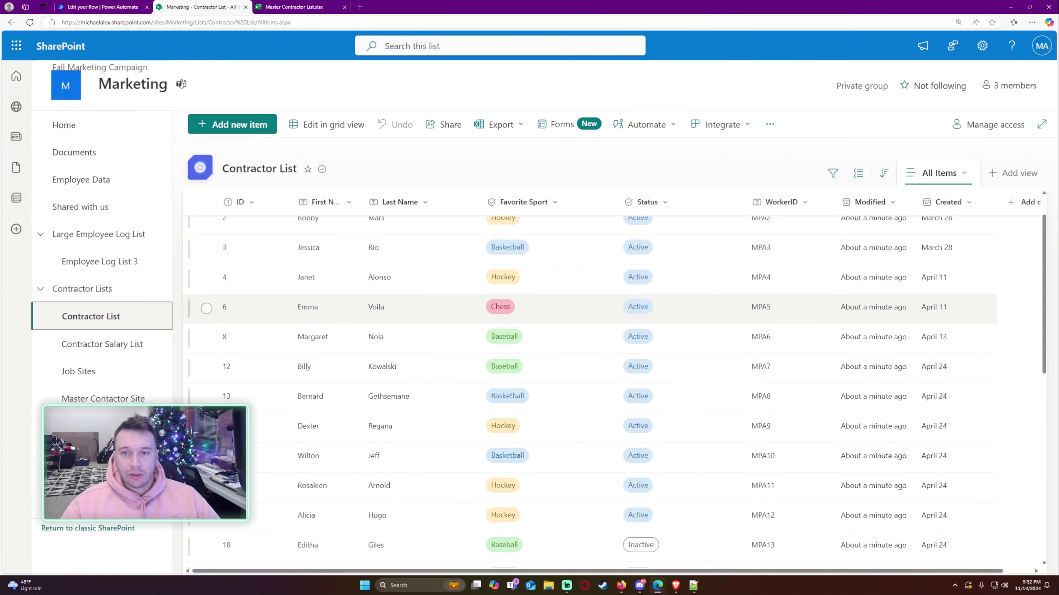
{"action": "scroll", "coordinate": [756, 331], "scroll_direction": "down", "scroll_amount": 6}
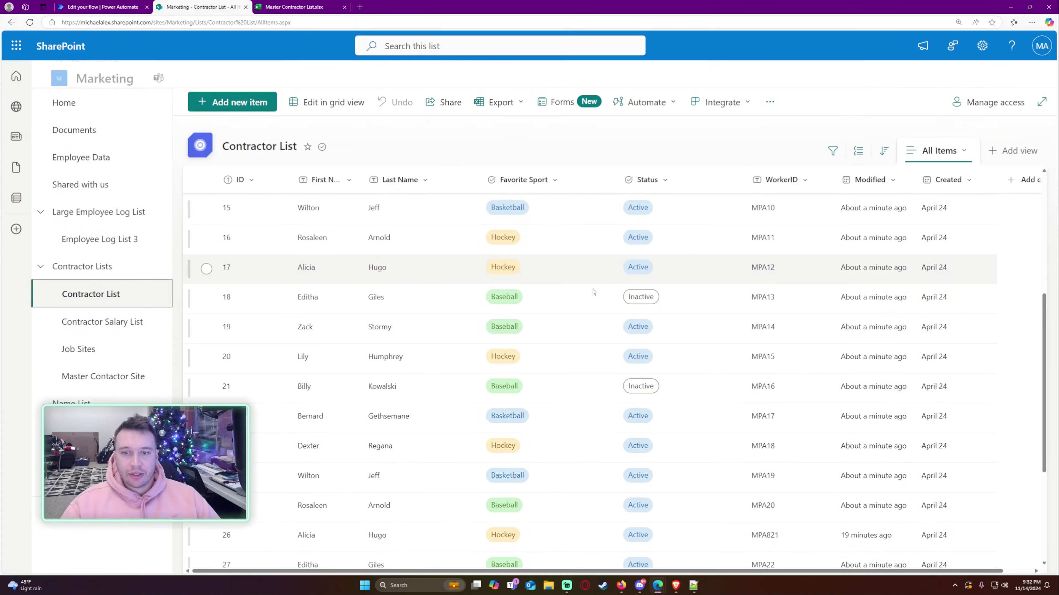
{"action": "scroll", "coordinate": [592, 294], "scroll_direction": "down", "scroll_amount": 3}
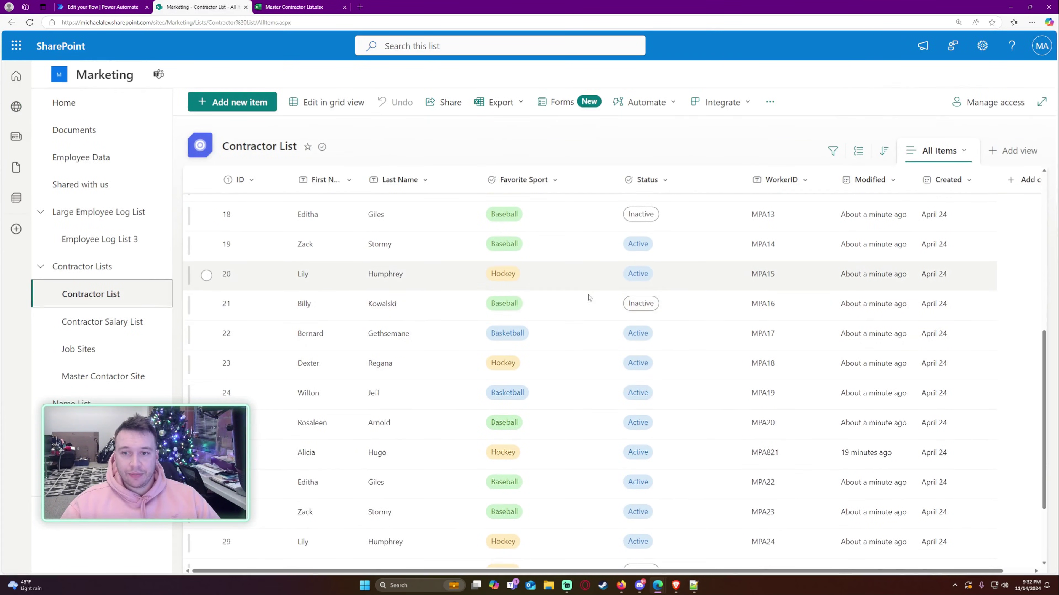
{"action": "scroll", "coordinate": [721, 367], "scroll_direction": "down", "scroll_amount": 3}
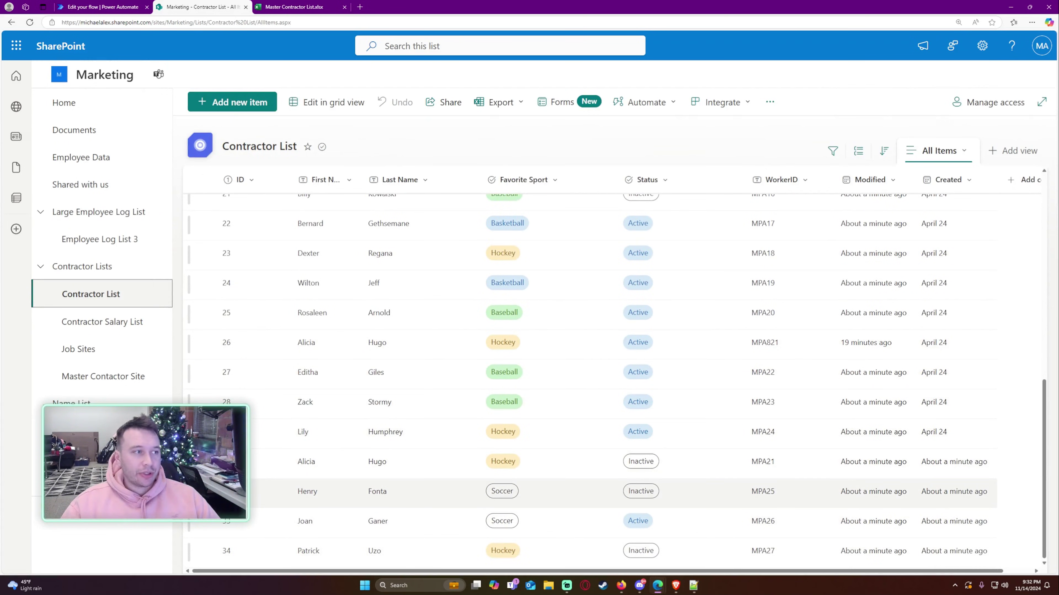
Step: Recheck the Contractor List's Status, WorkerID, Modified and Created values from the last items back up to the first item
{"action": "key", "text": "ctrl+minus"}
{"action": "key", "text": "ctrl+plus"}
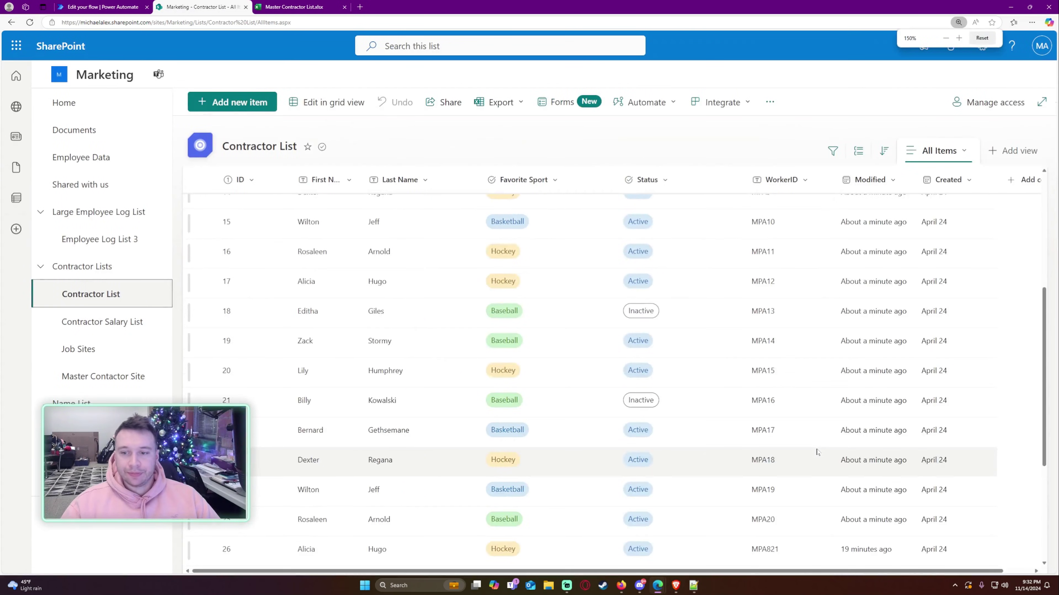
{"action": "scroll", "coordinate": [817, 438], "scroll_direction": "down", "scroll_amount": 3}
{"action": "key", "text": "ctrl+plus"}
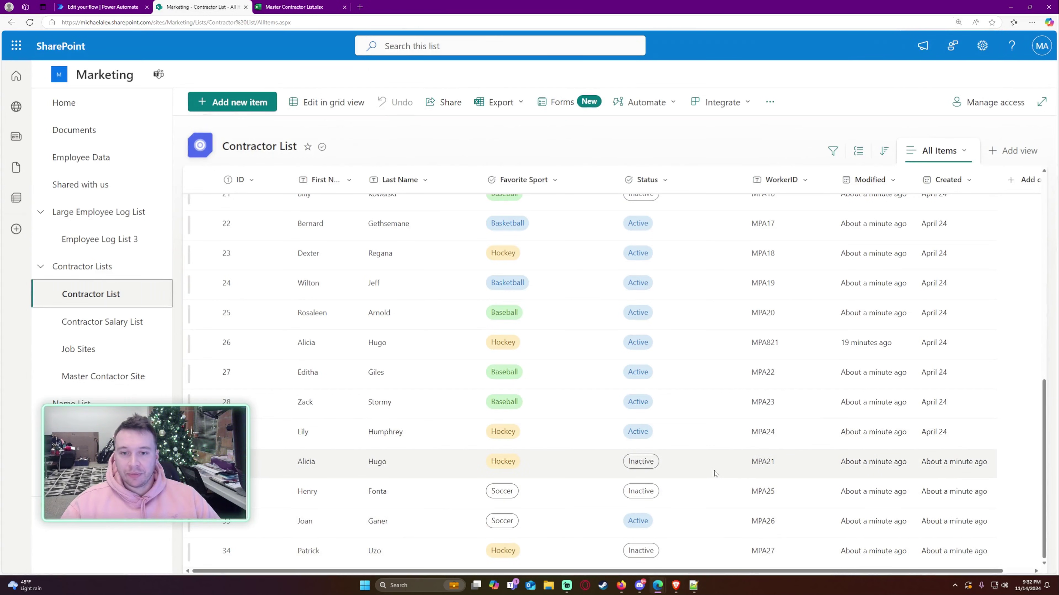
{"action": "scroll", "coordinate": [678, 469], "scroll_direction": "up", "scroll_amount": 2}
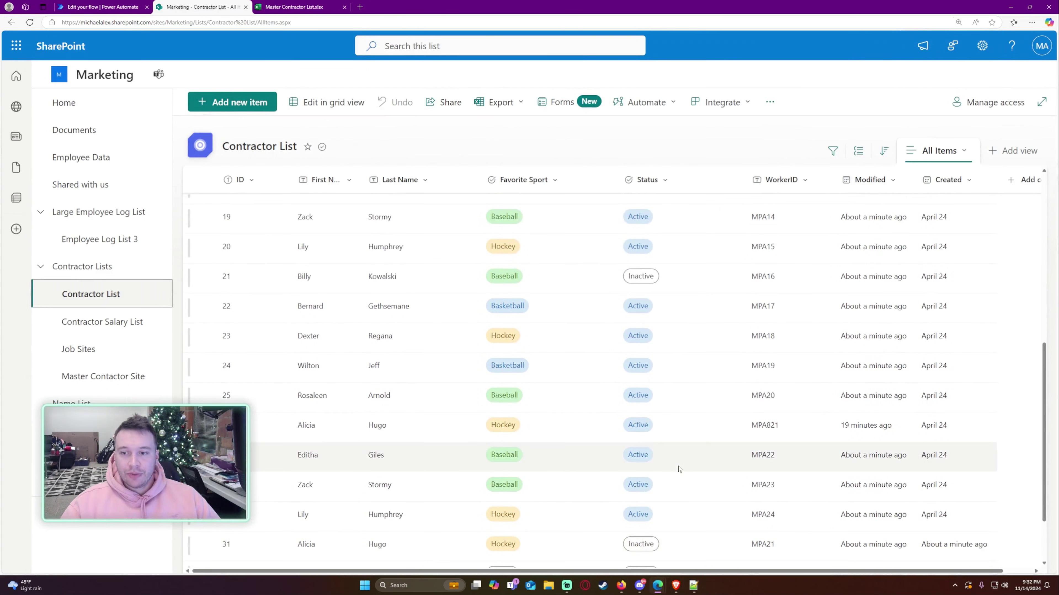
{"action": "scroll", "coordinate": [678, 469], "scroll_direction": "up", "scroll_amount": 10}
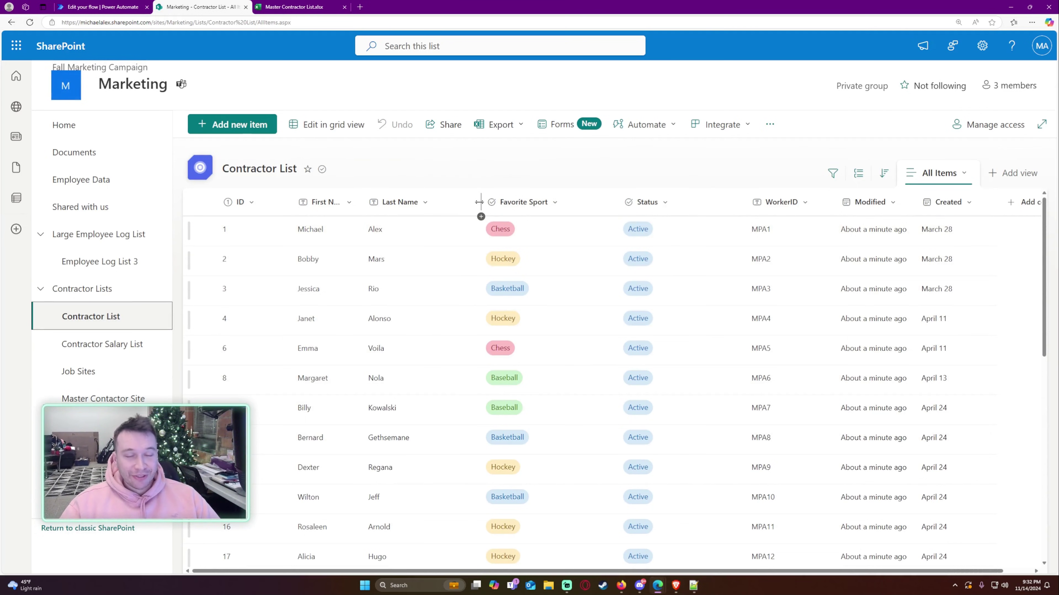
{"action": "left_click", "coordinate": [724, 289]}
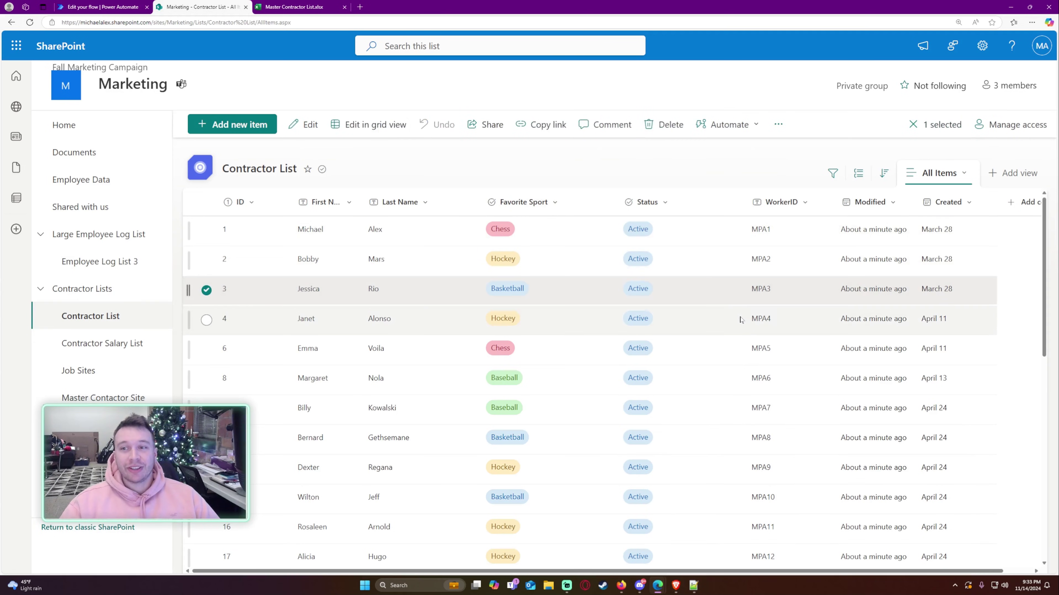
{"action": "left_click", "coordinate": [756, 259]}
{"action": "left_click", "coordinate": [756, 229]}
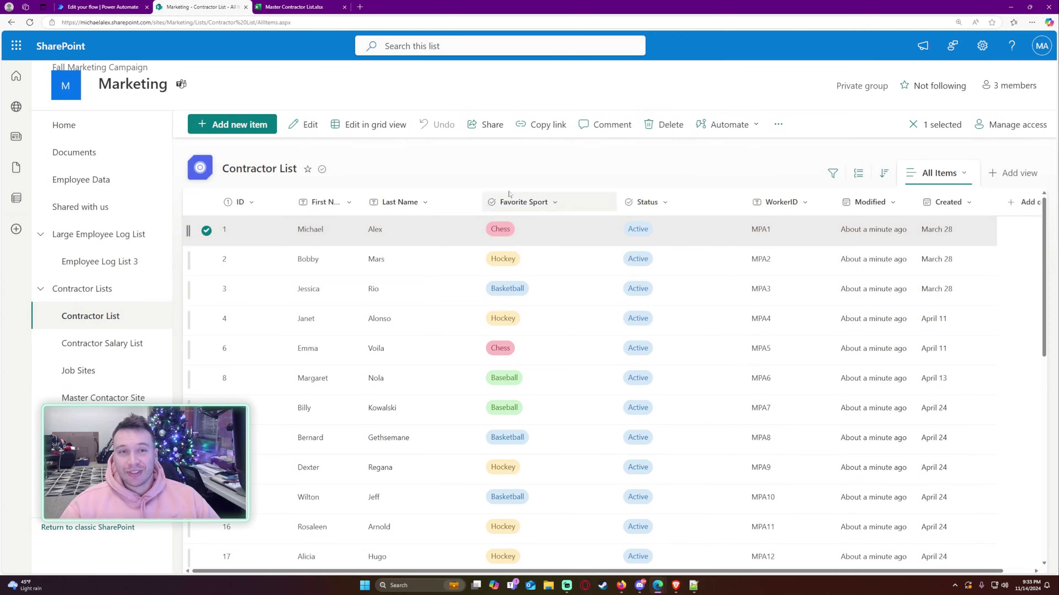
Step: Look over the flow run in Power Automate and the SharePoint Contractor List, finishing on the Master Contractor List workbook in Excel
{"action": "key", "text": "ctrl+shift+Tab"}
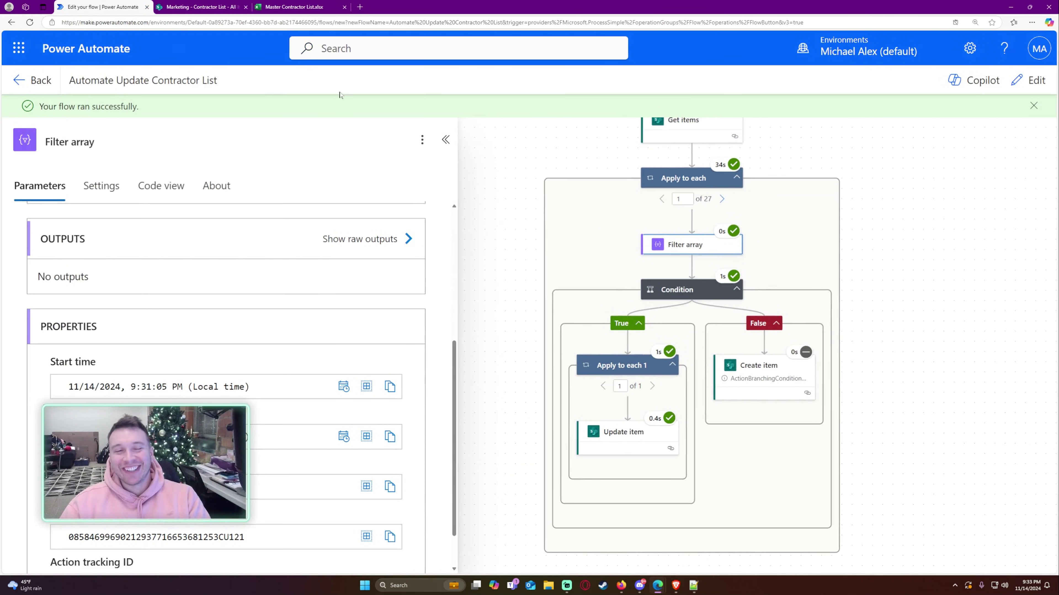
{"action": "left_click", "coordinate": [200, 7]}
{"action": "left_click", "coordinate": [288, 6]}
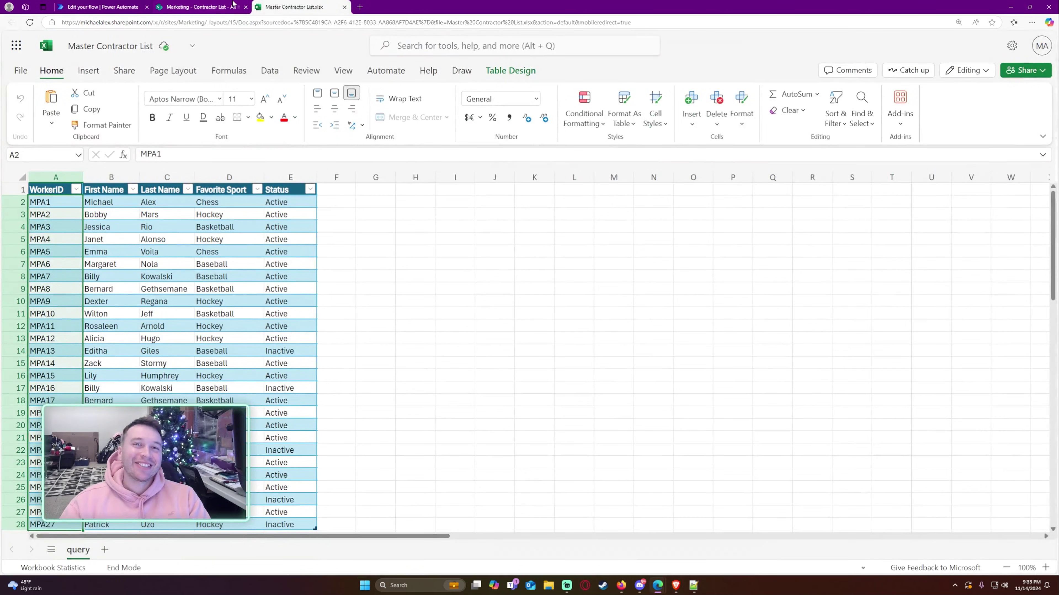
{"action": "left_click", "coordinate": [200, 6]}
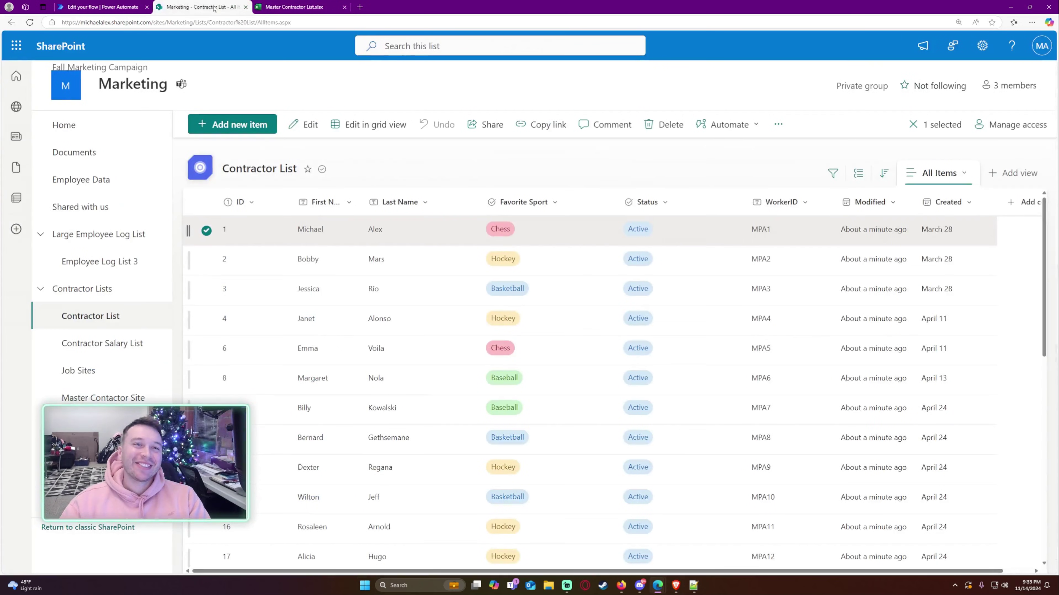
{"action": "left_click", "coordinate": [125, 6]}
{"action": "left_click", "coordinate": [293, 5]}
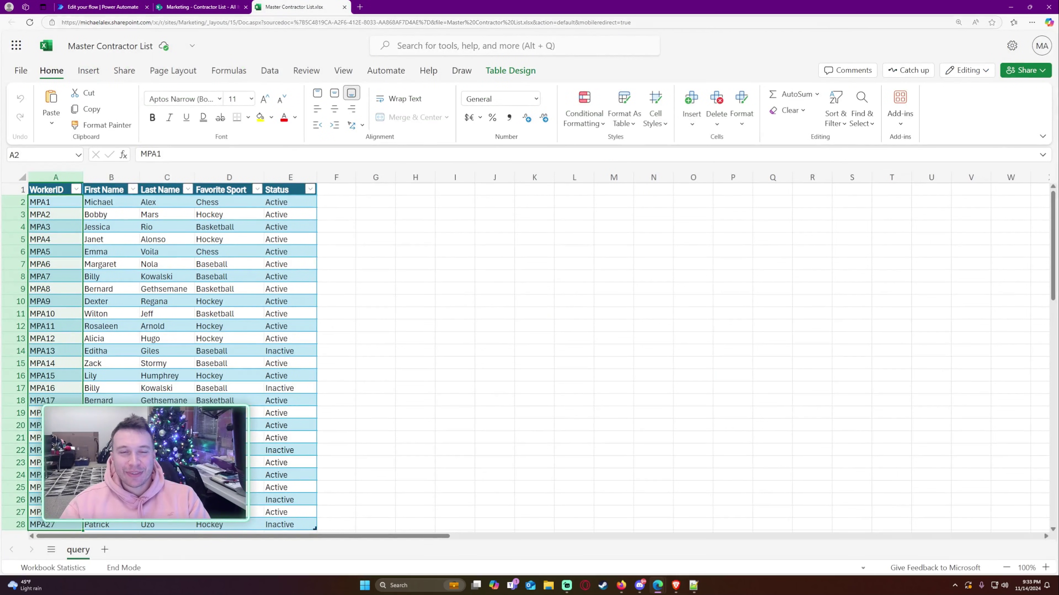